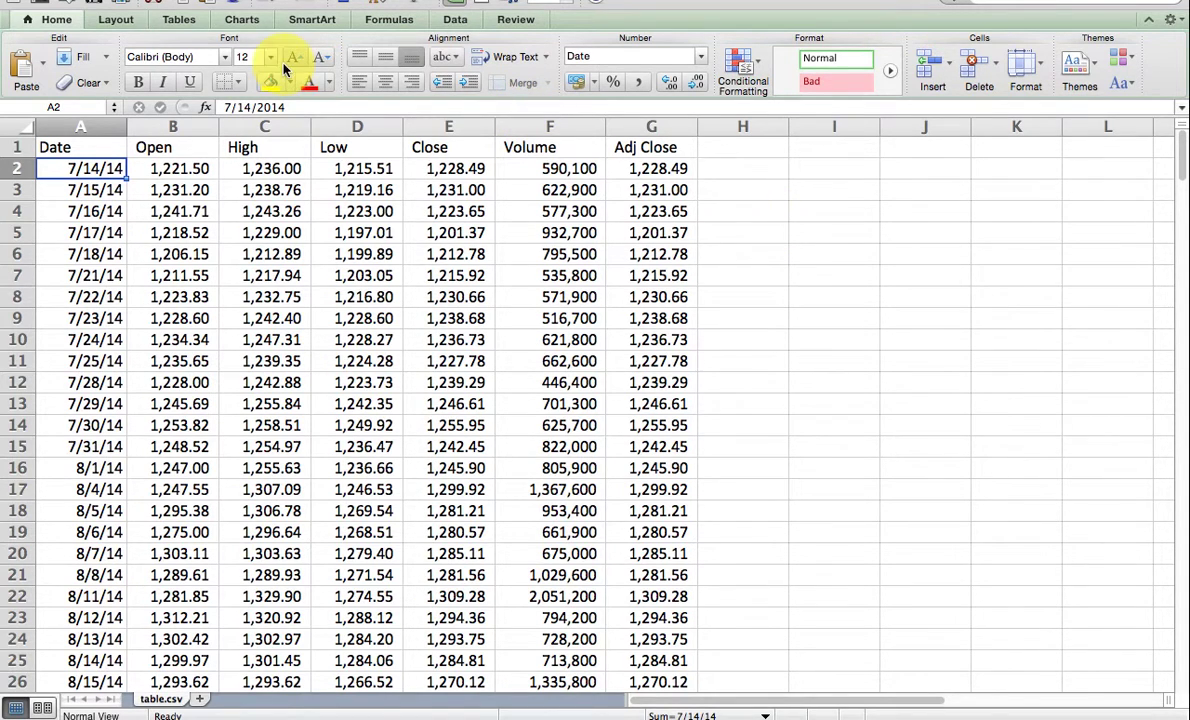
Format the price data in columns A–G as a banded table with header filter arrows
click(180, 21)
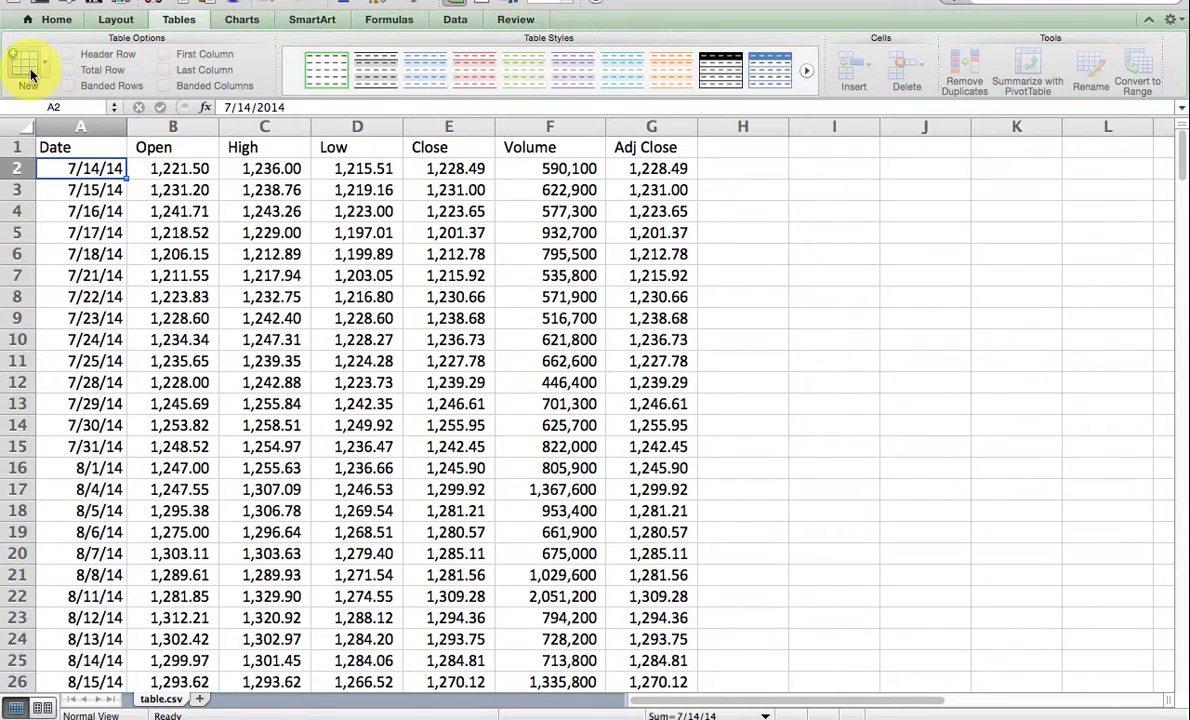
click(30, 72)
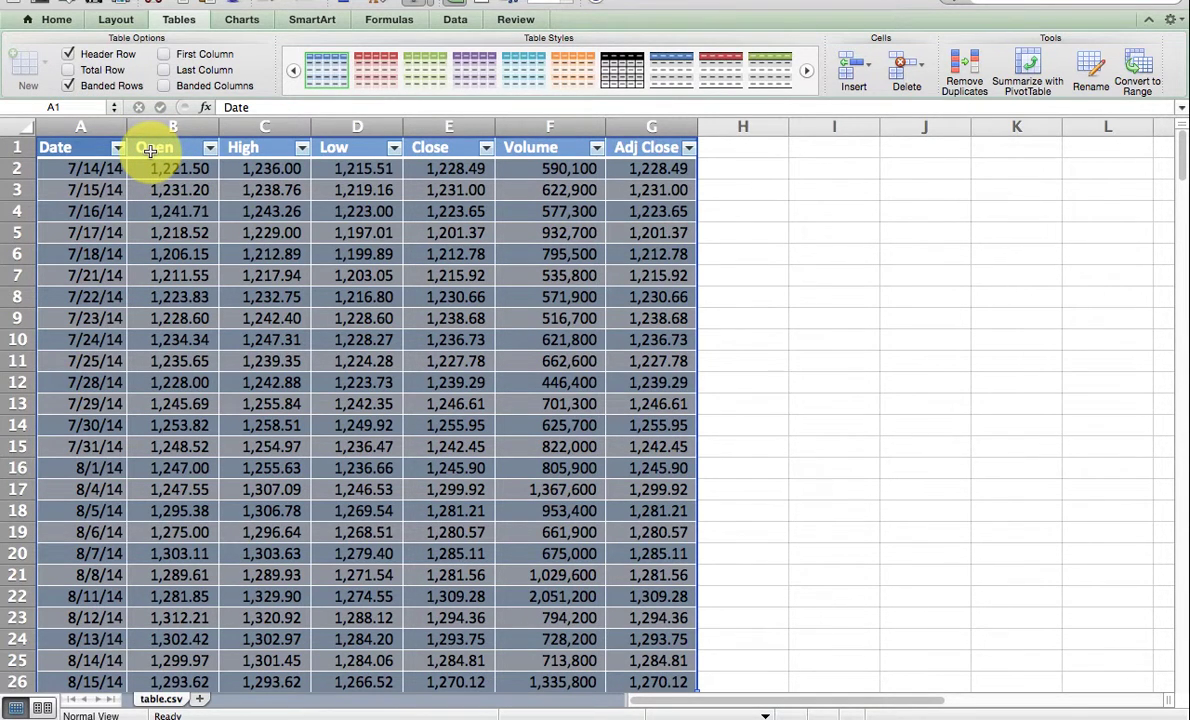
click(155, 169)
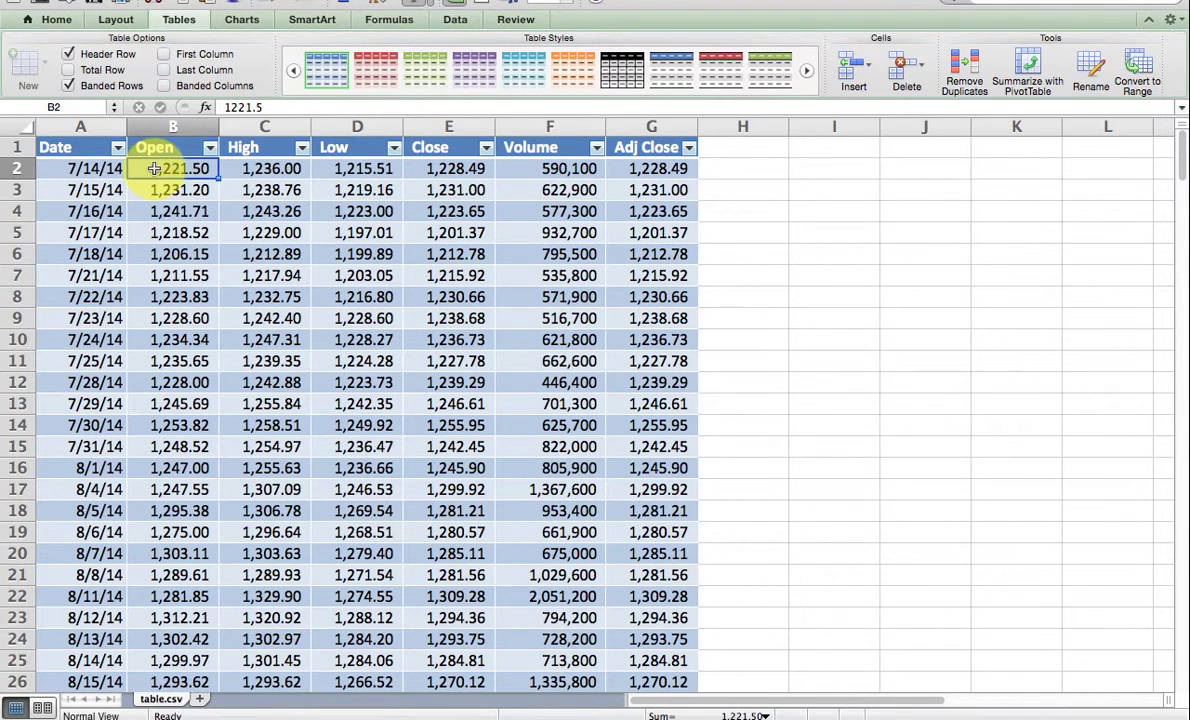
Insert a new column before Open and name its header 'Weekday'
click(158, 123)
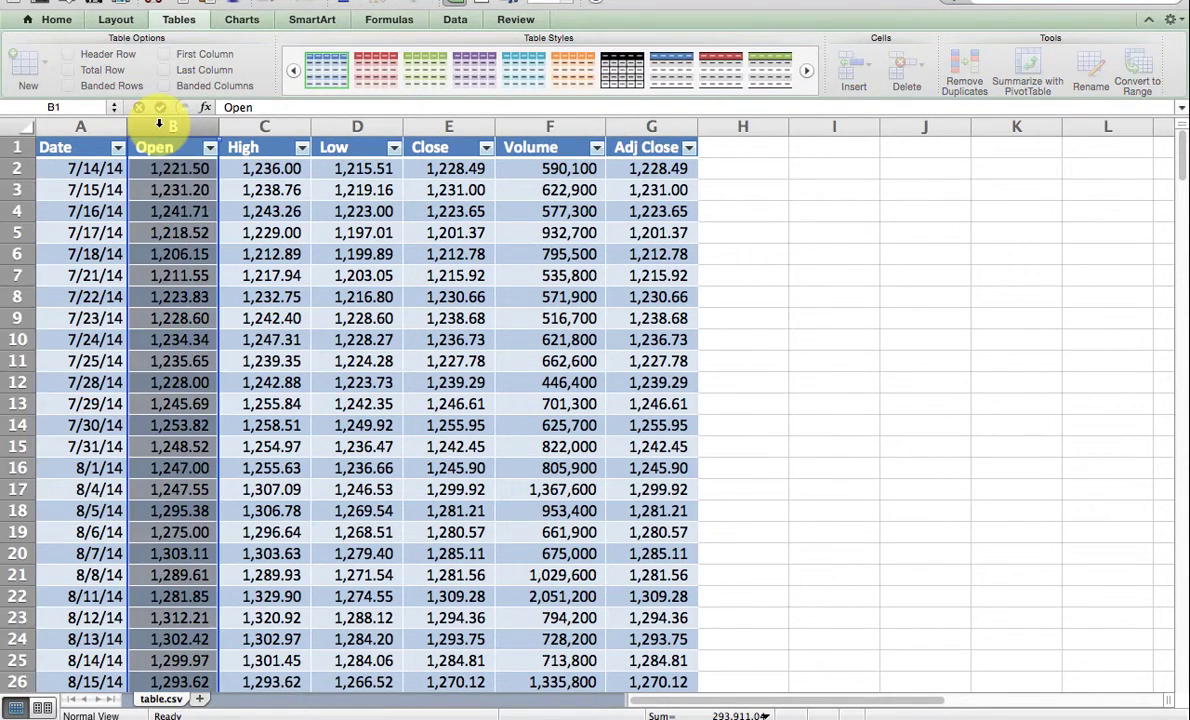
right_click(150, 116)
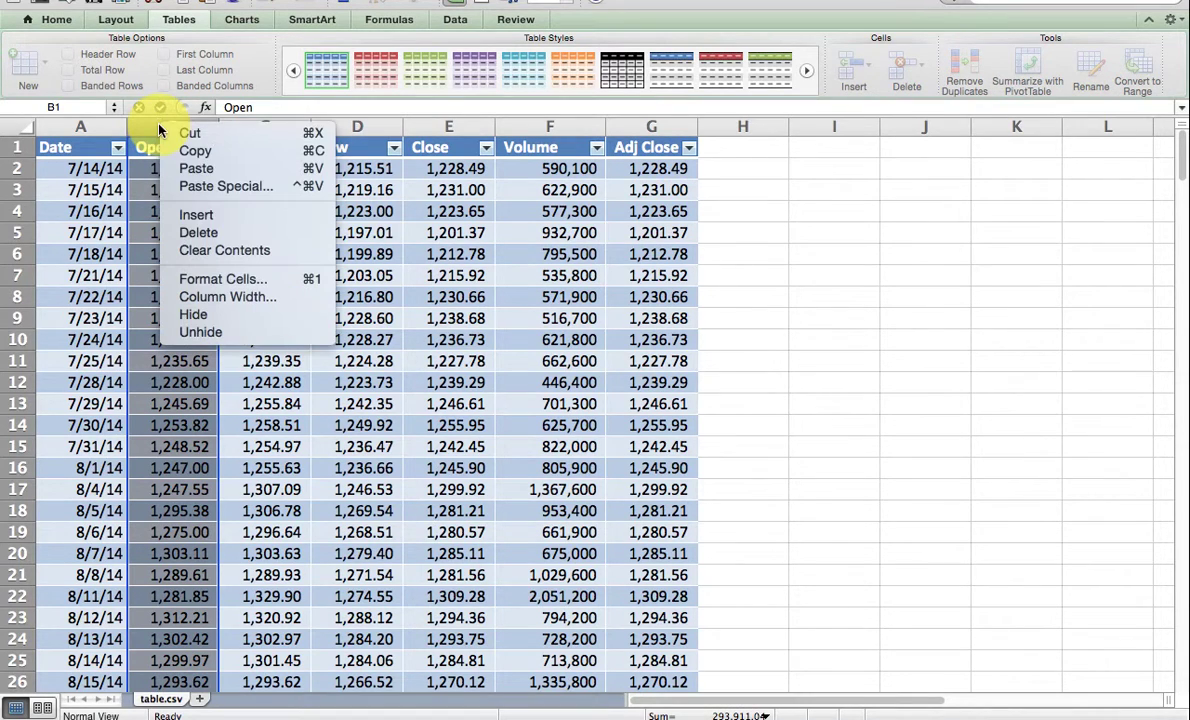
click(203, 218)
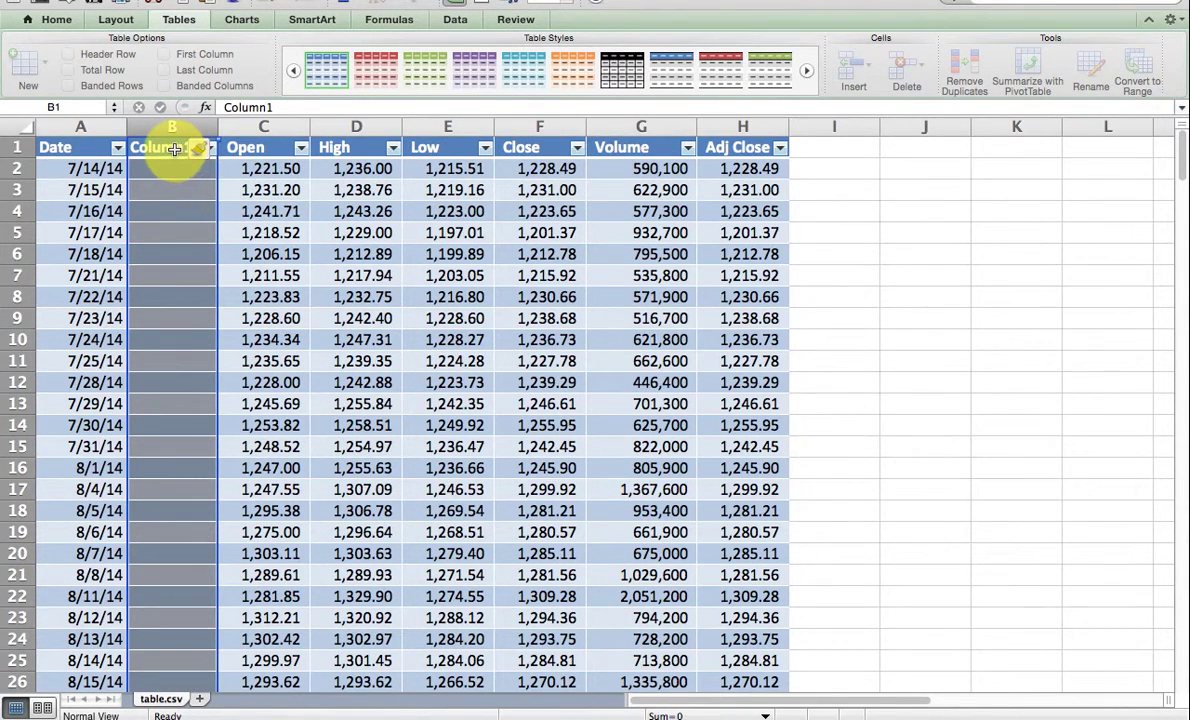
click(175, 149)
text(Weekday)
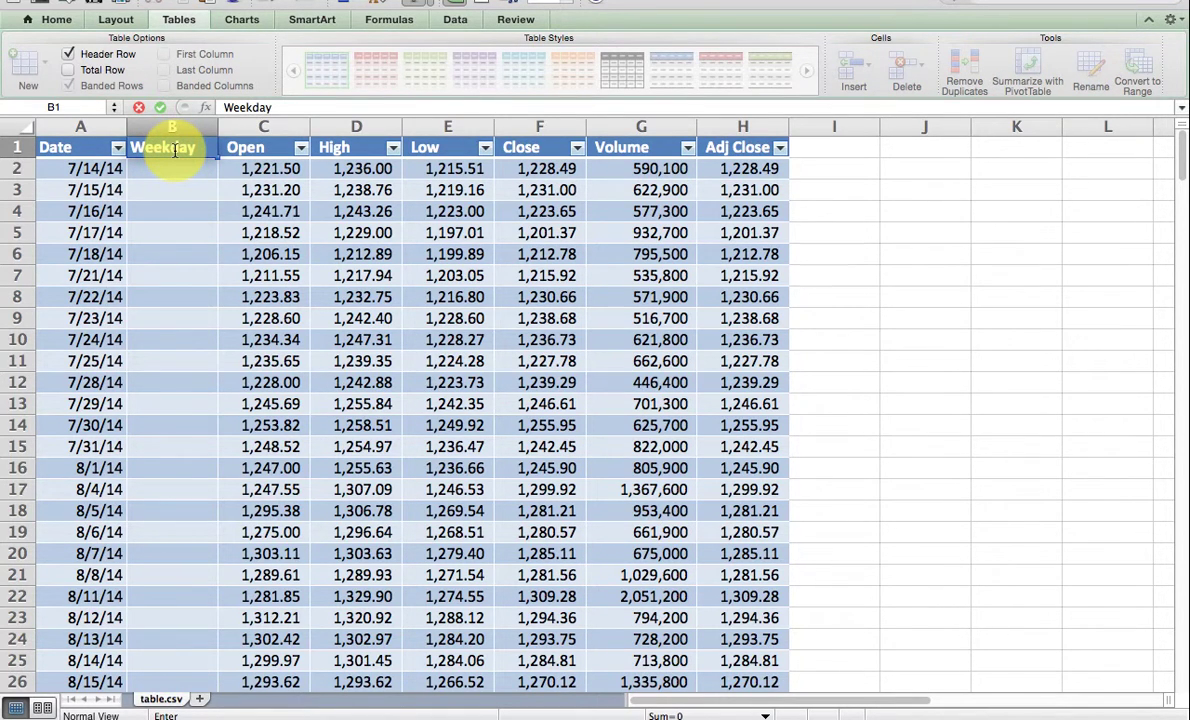
key(Return)
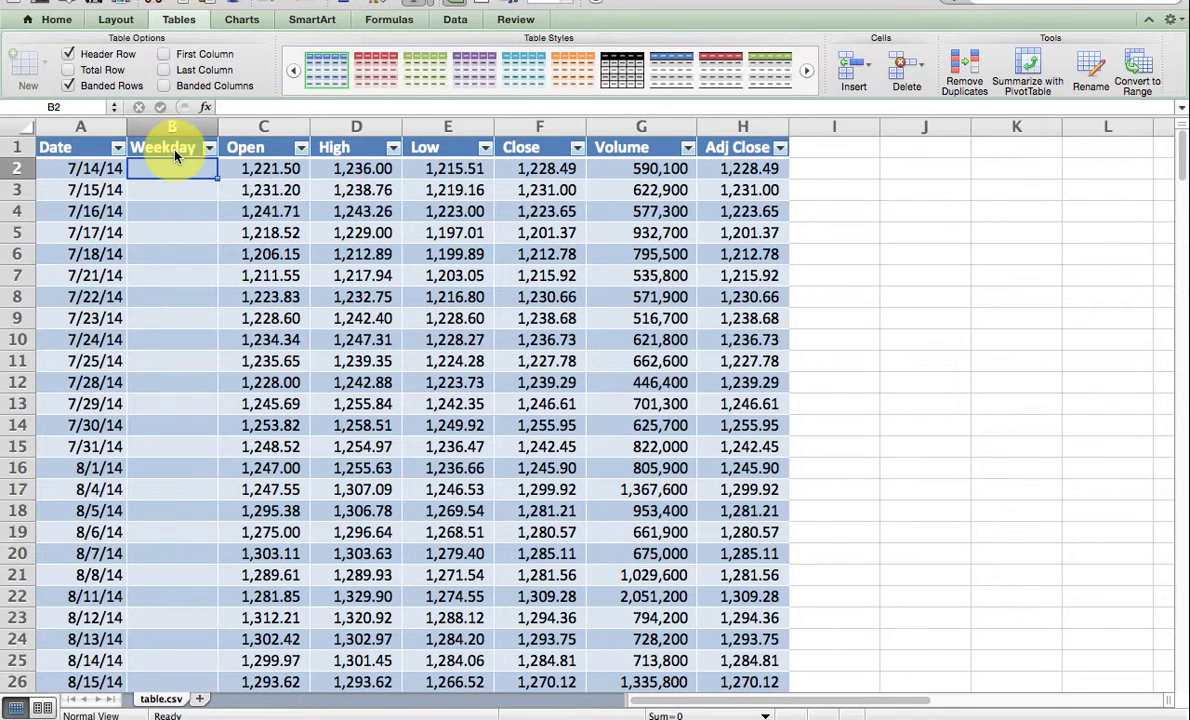
text(=)
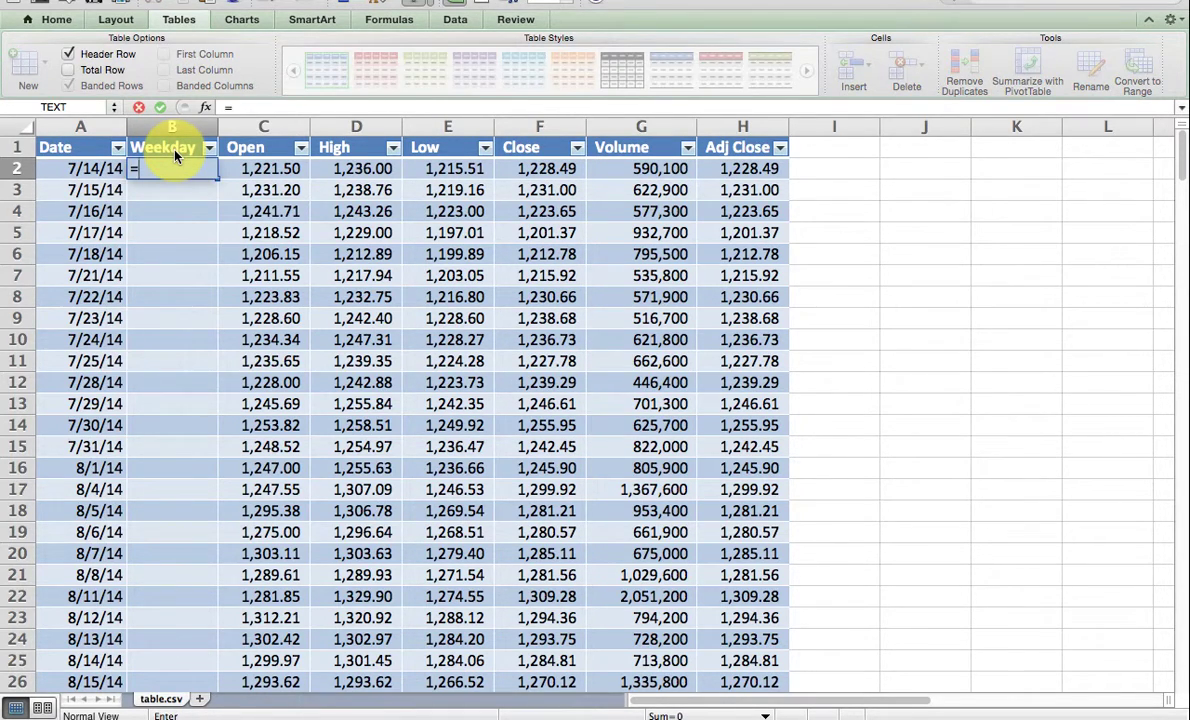
key(Left)
key(BackSpace)
key(BackSpace)
key(BackSpace)
key(BackSpace)
key(BackSpace)
key(BackSpace)
key(BackSpace)
text(text()
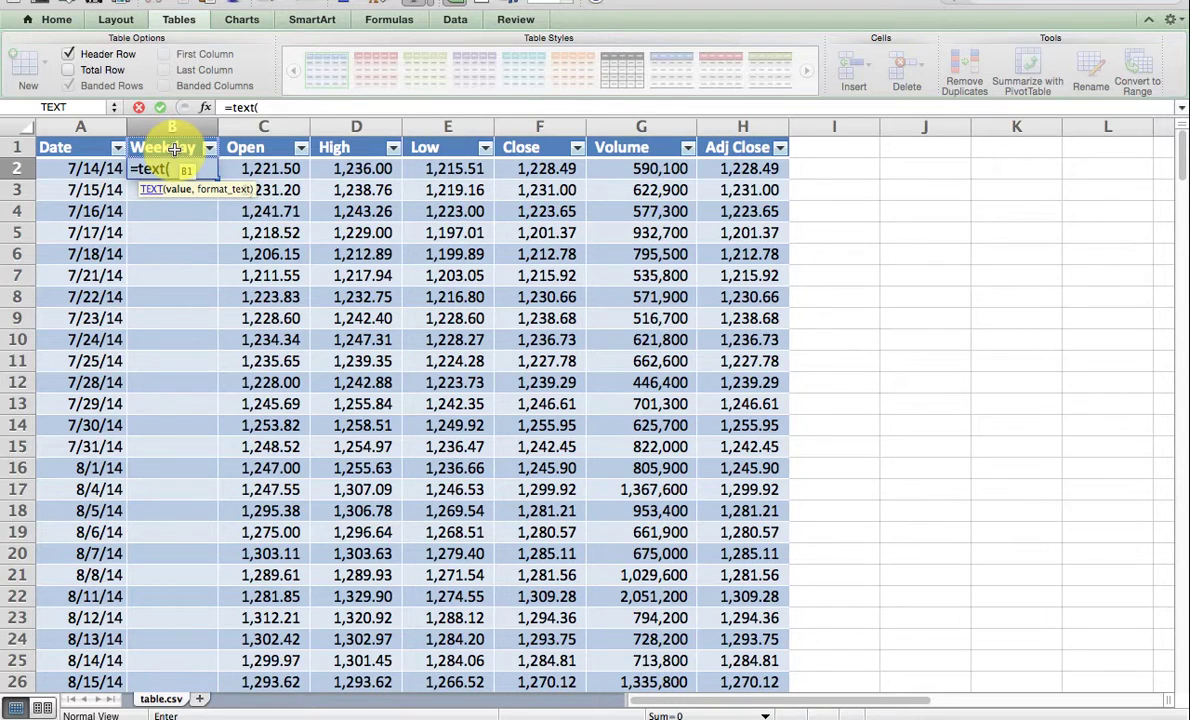
key(Left)
text(,"ddd)
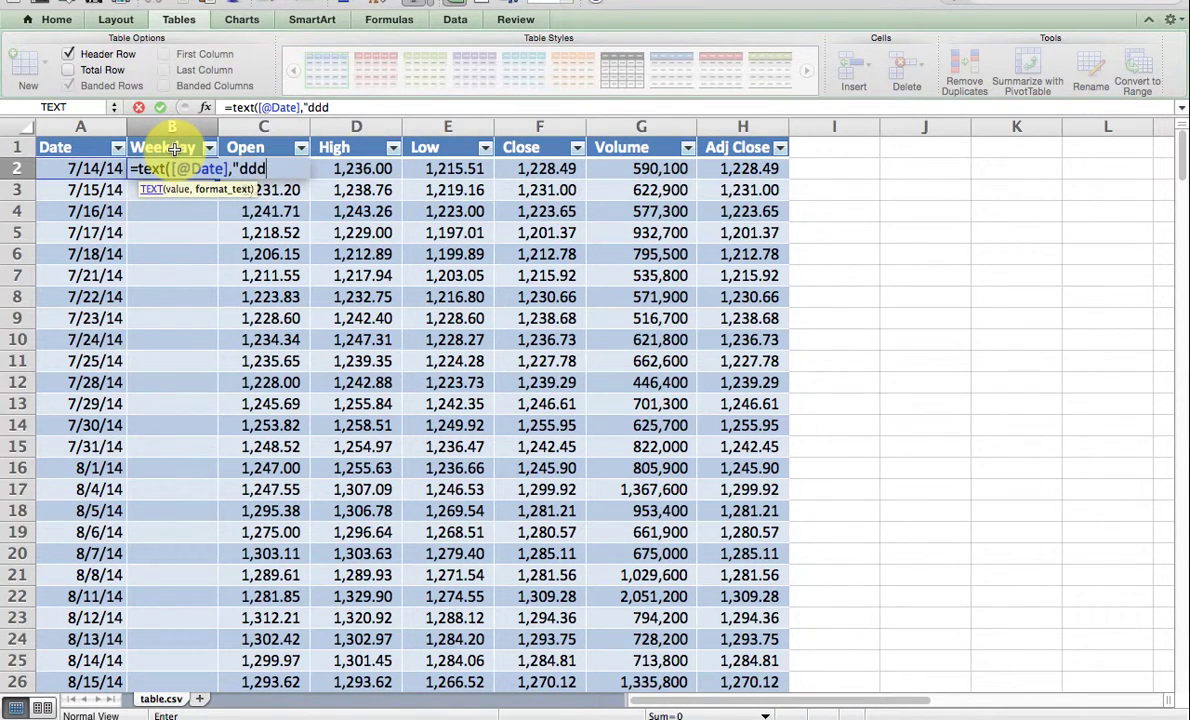
text("))
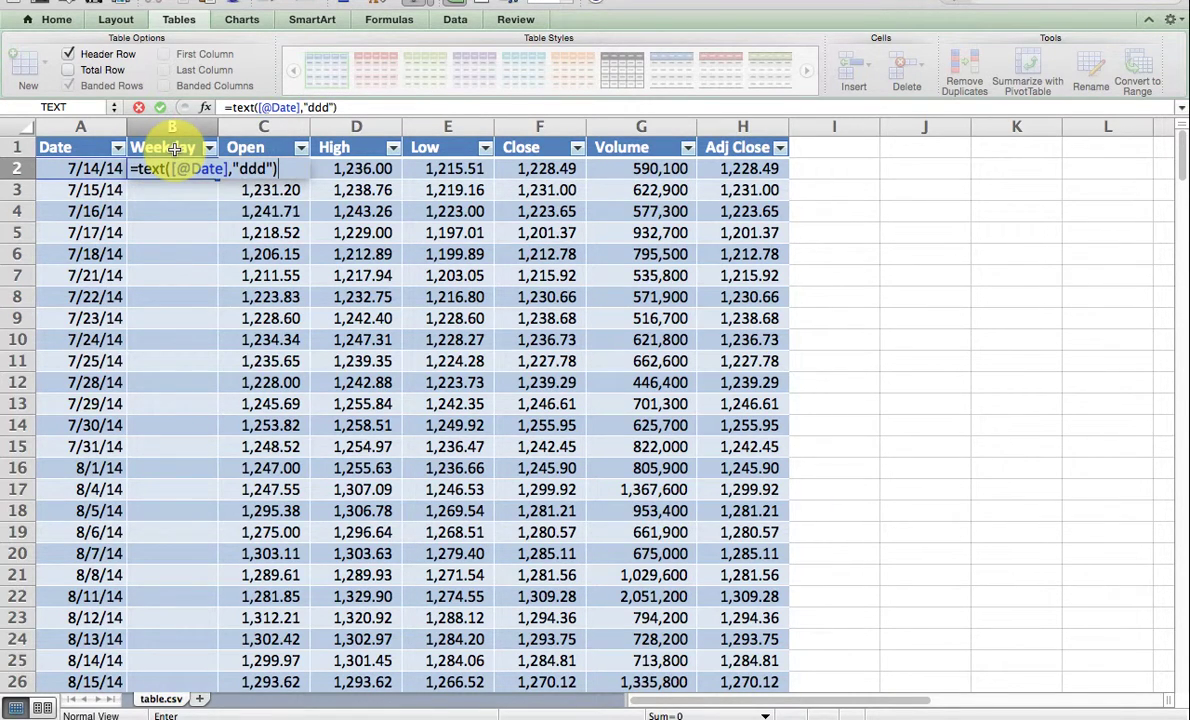
key(Return)
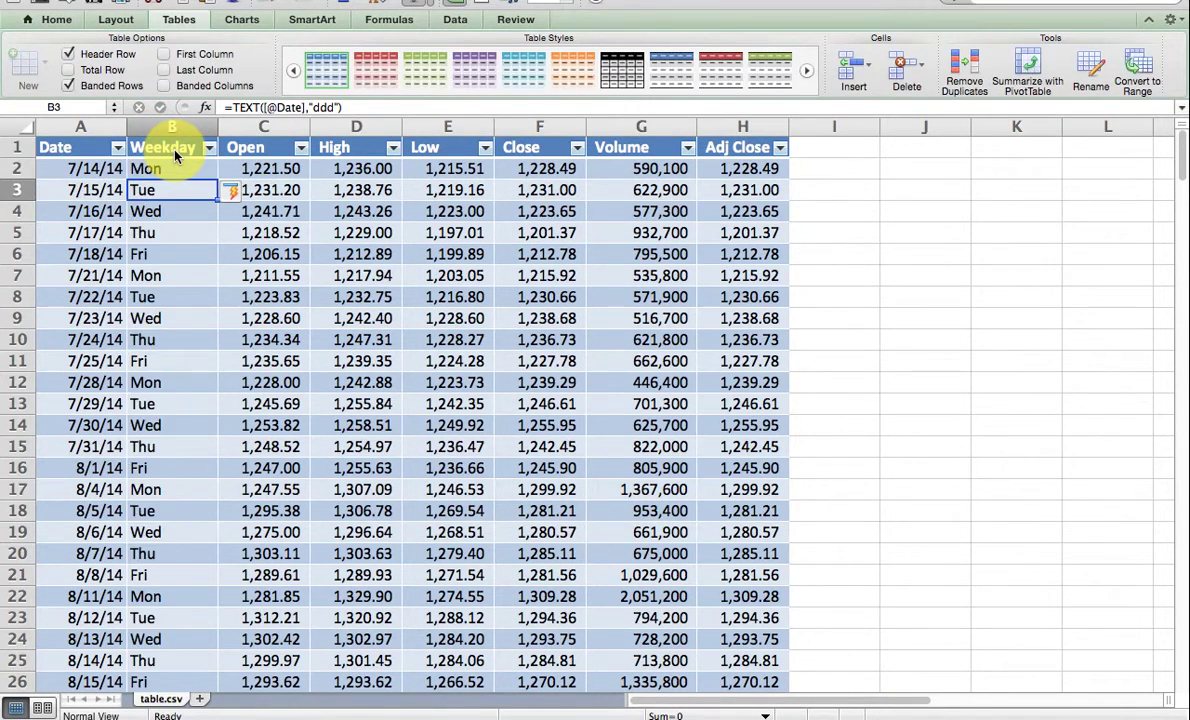
key(Up)
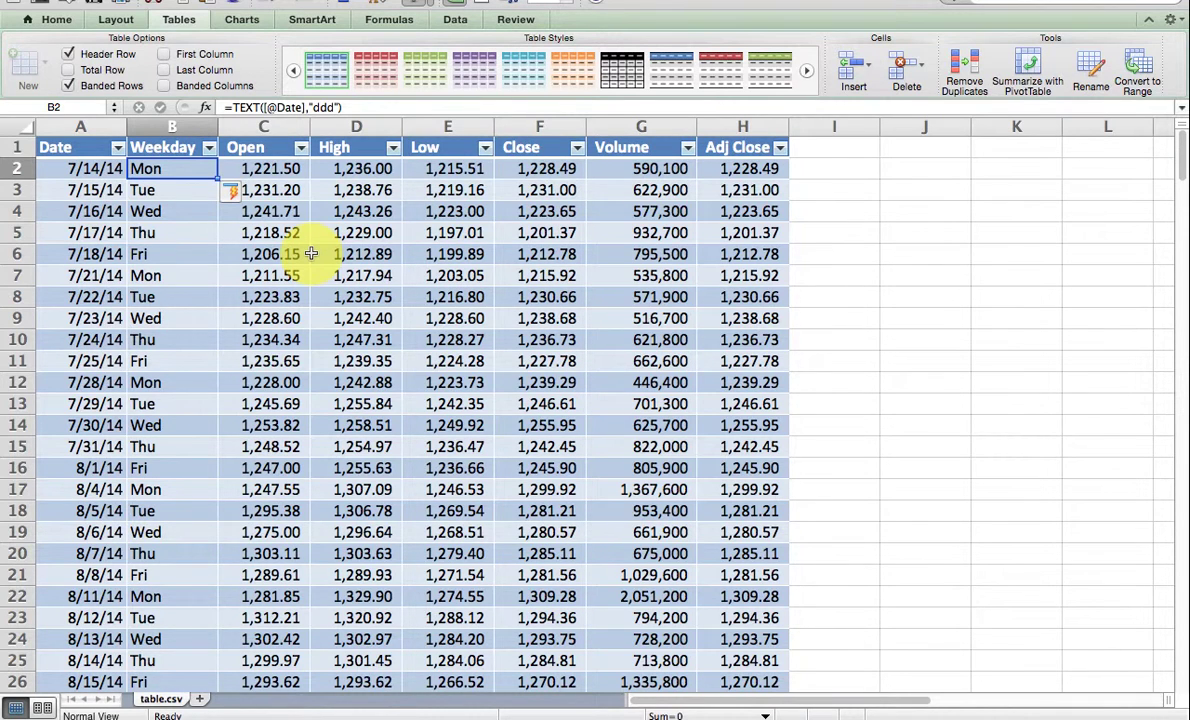
click(510, 3)
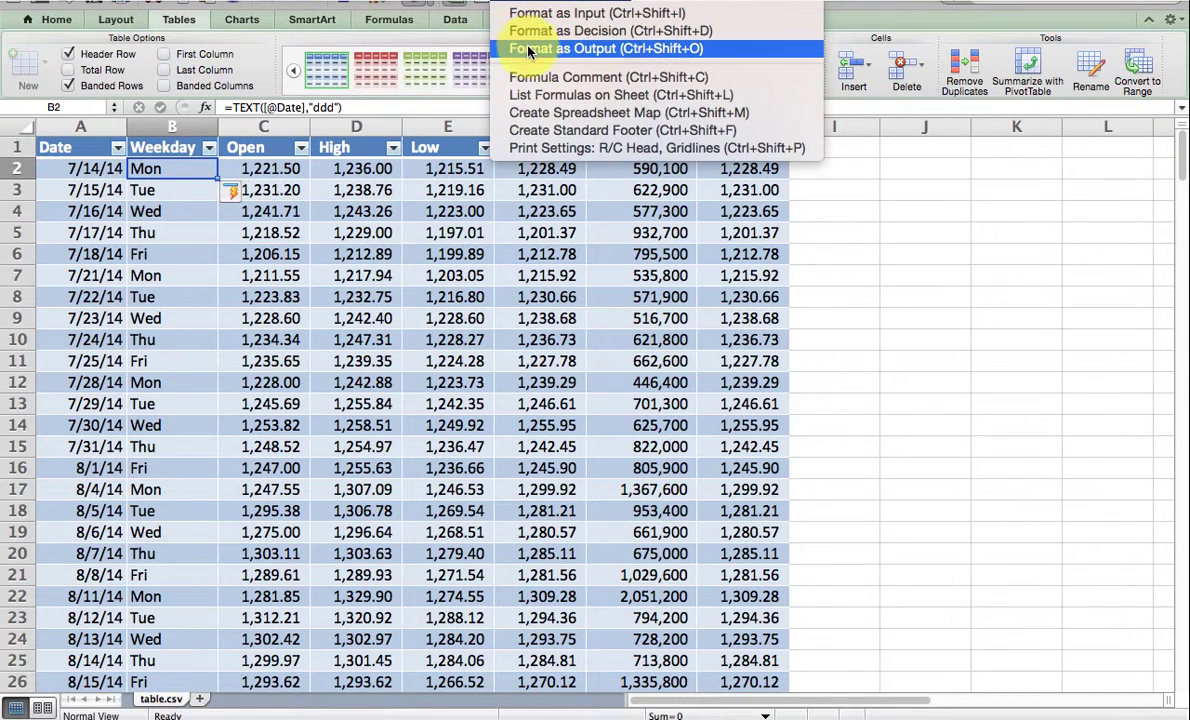
click(537, 79)
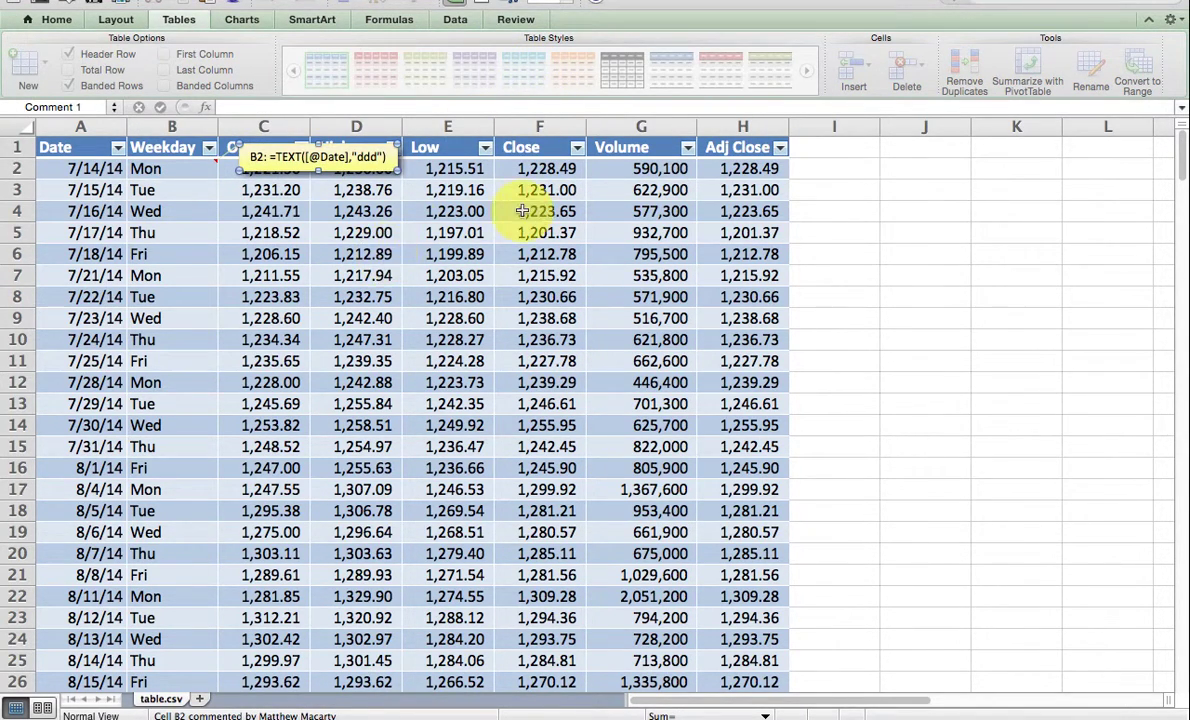
click(848, 149)
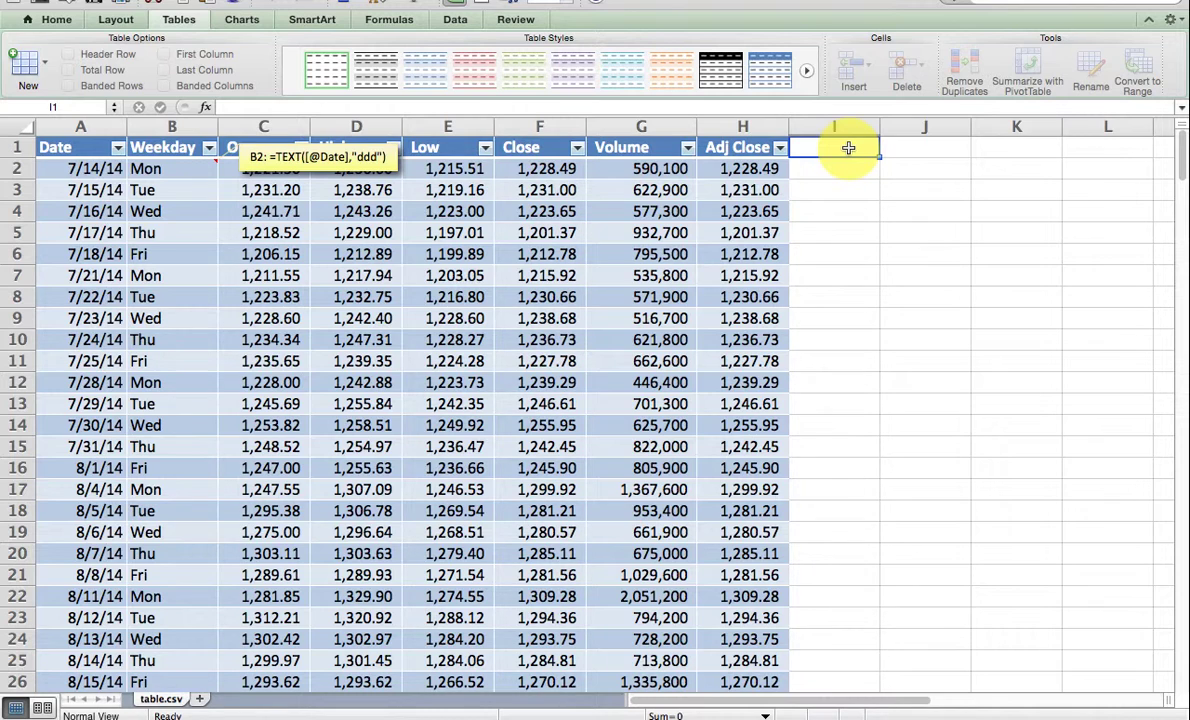
Add an 'open-low' column in I with its row-difference formula filled down
text(open)
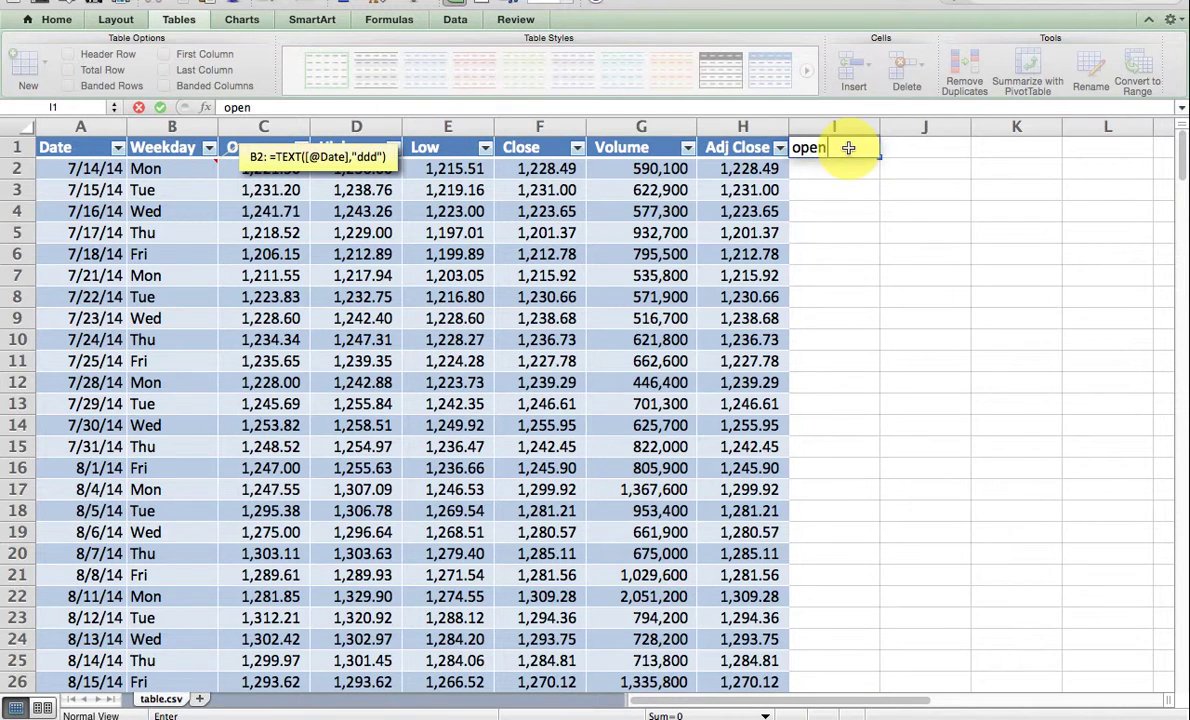
text(-low)
key(Return)
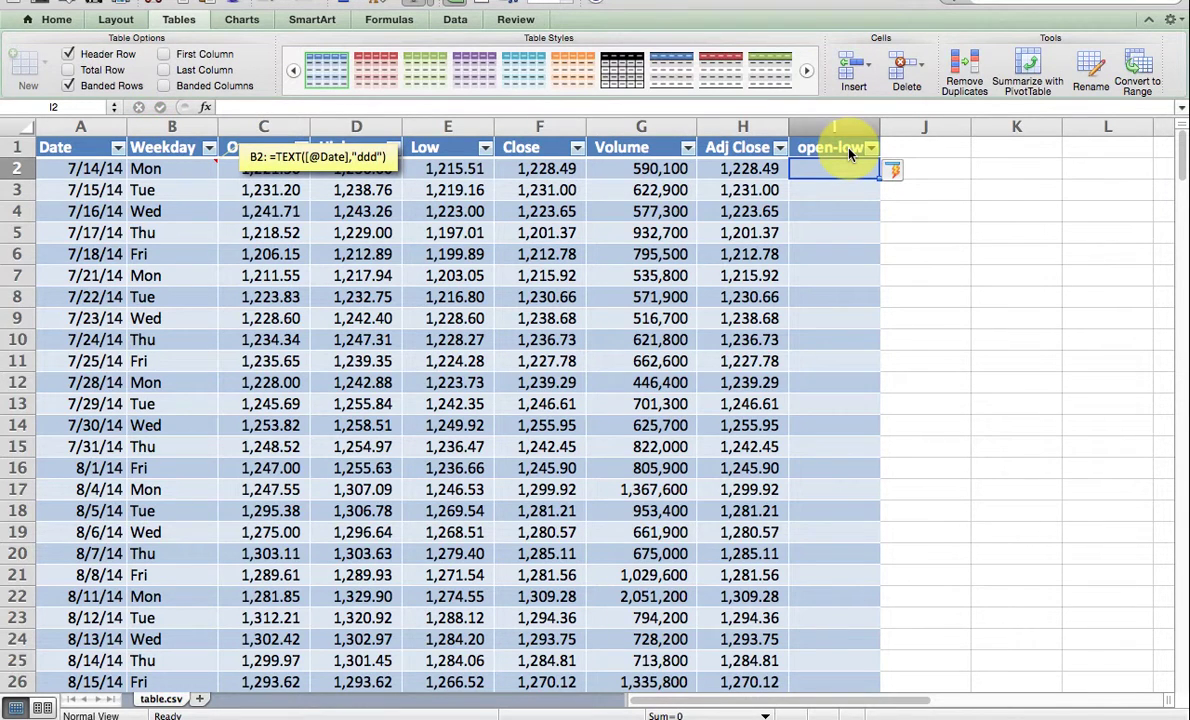
text(=)
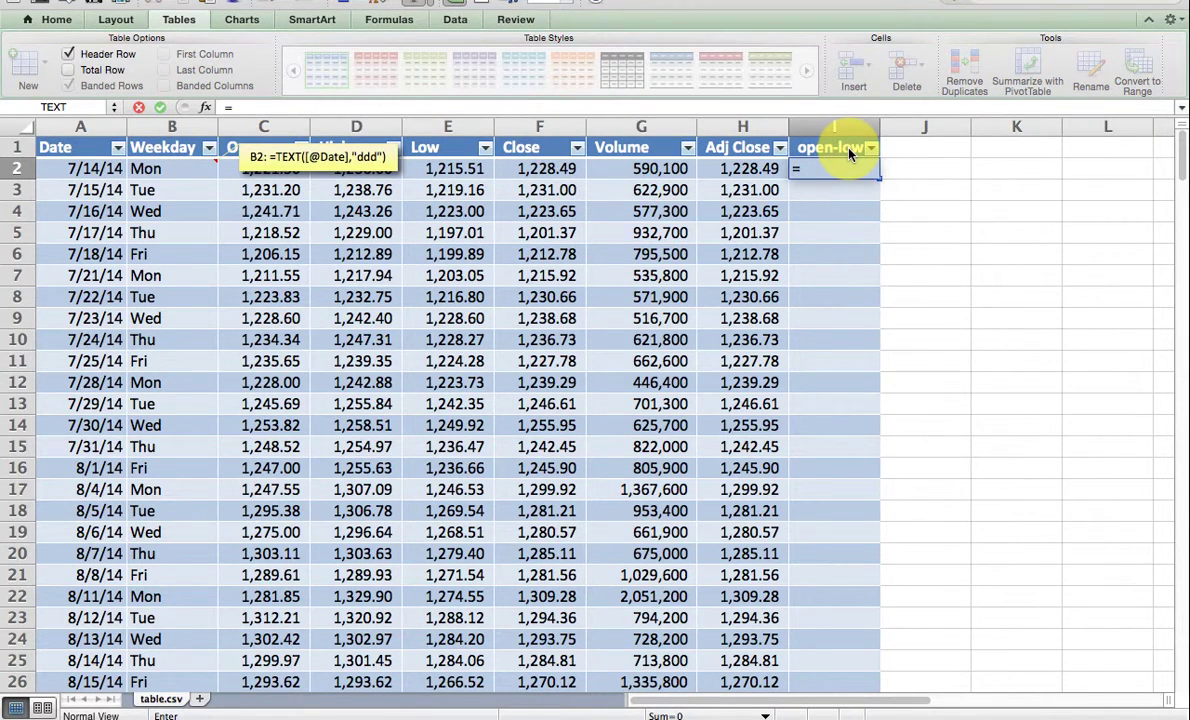
key(Left)
key(Left)
key(Left)
key(Left)
key(Left)
key(Left)
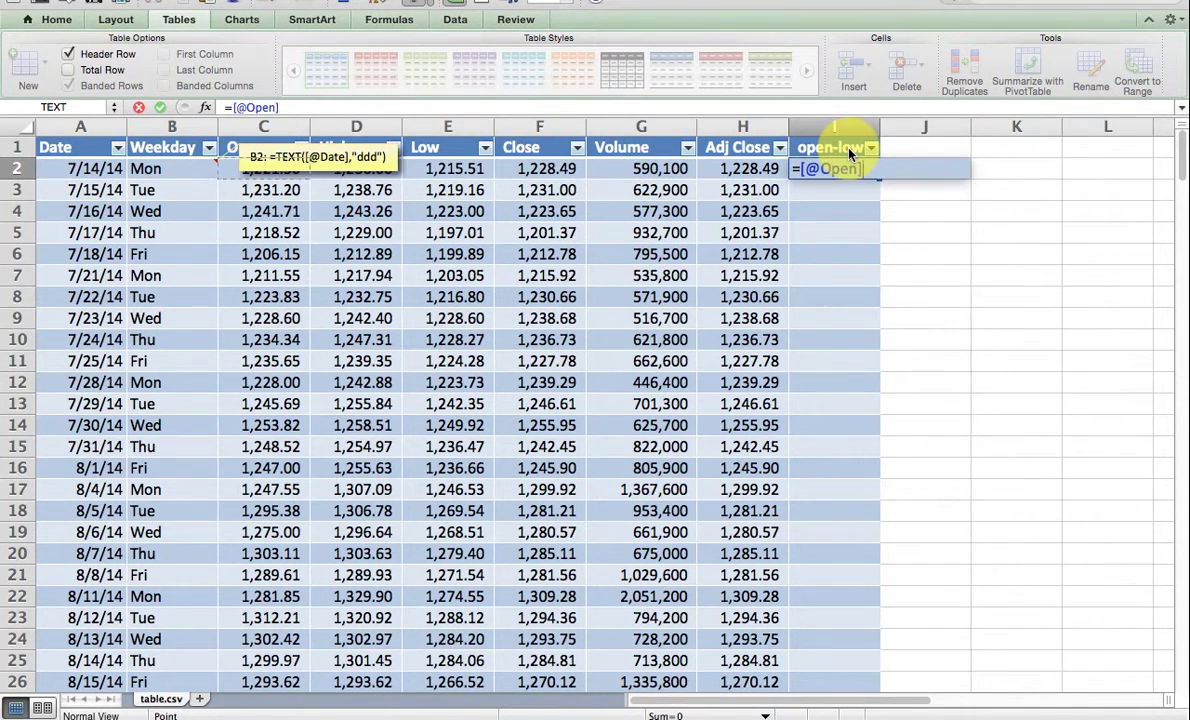
text(-)
key(Left)
key(Left)
key(Left)
key(Left)
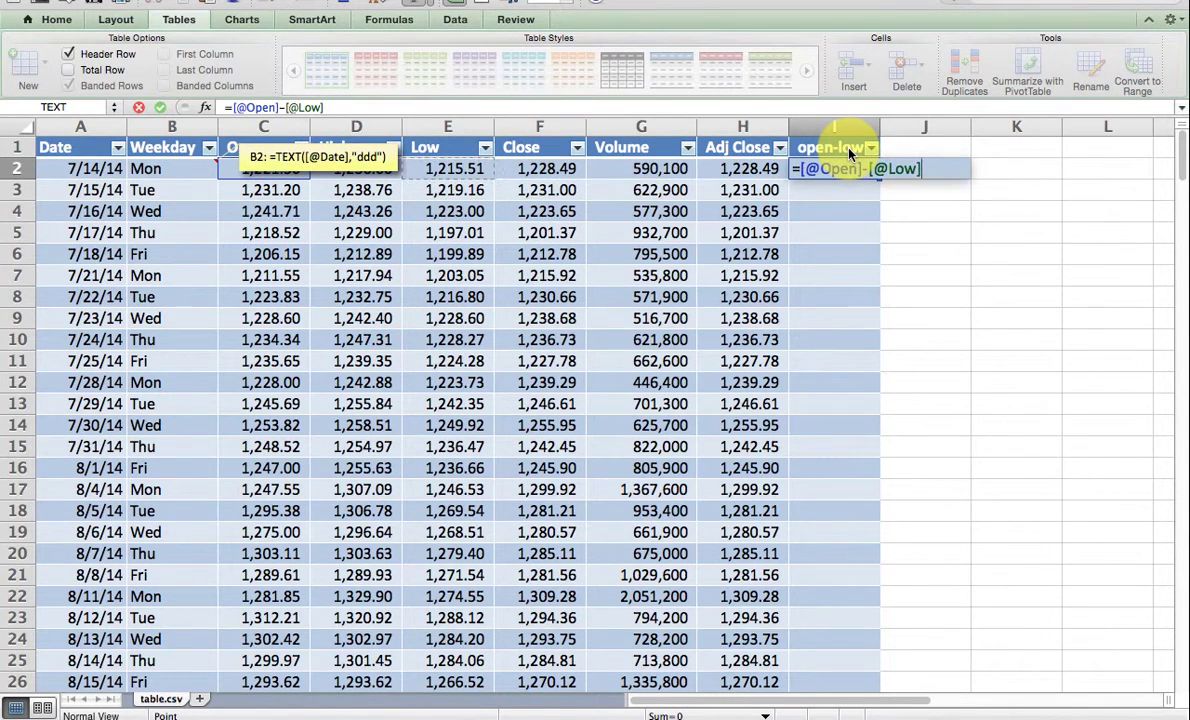
key(Return)
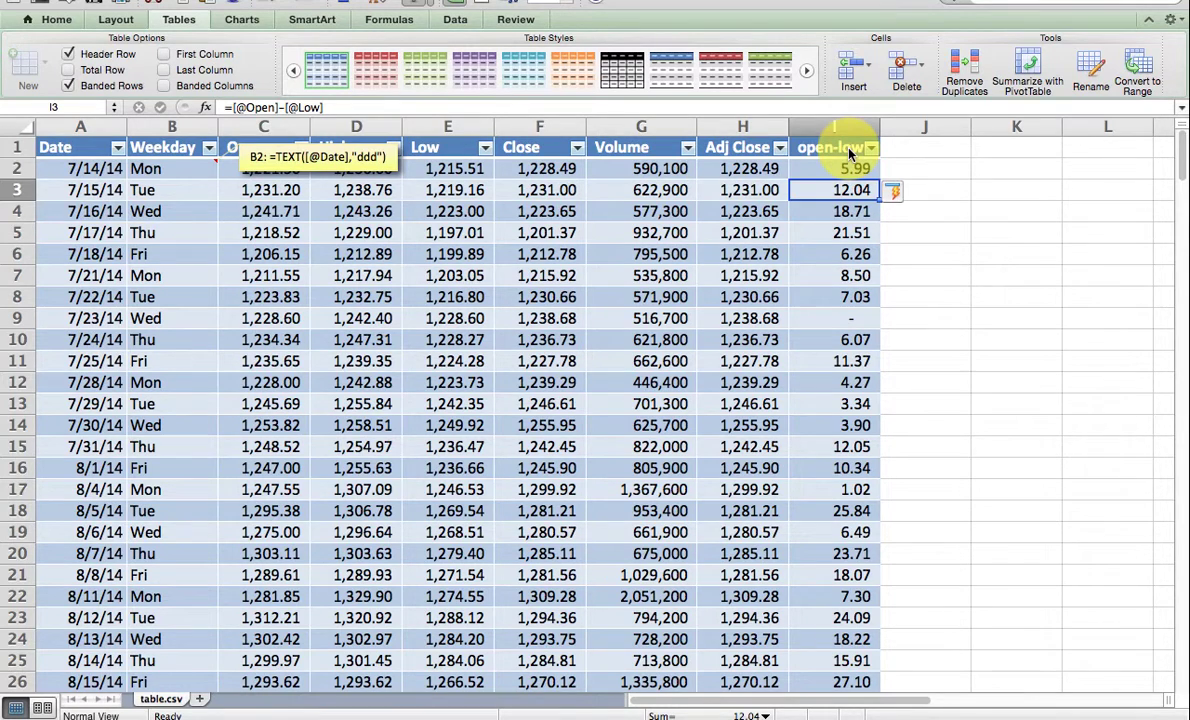
key(Up)
key(Up)
key(Right)
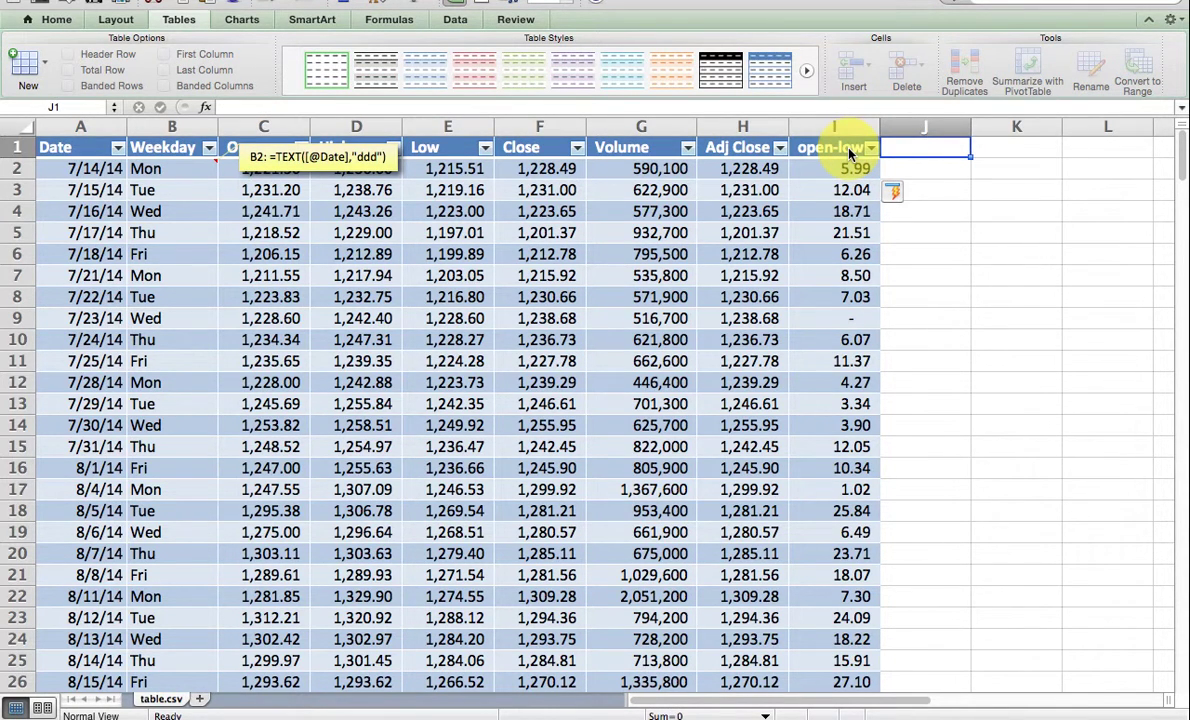
text(High)
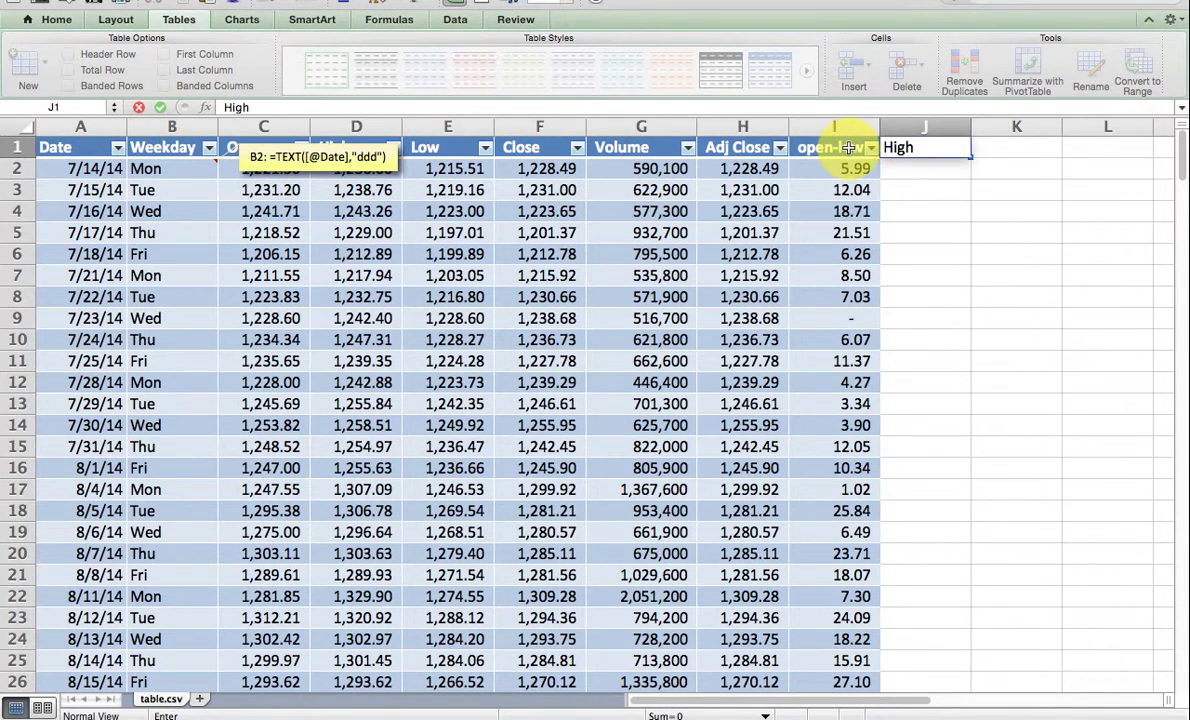
text(-open)
key(Return)
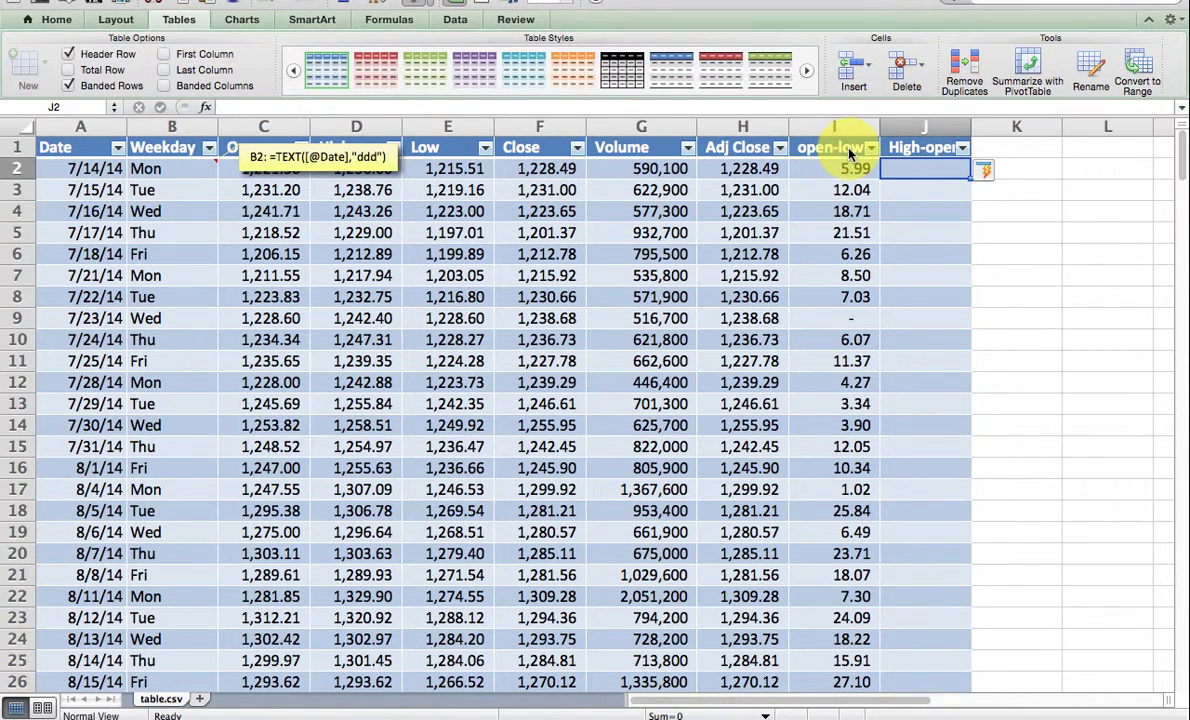
text(=)
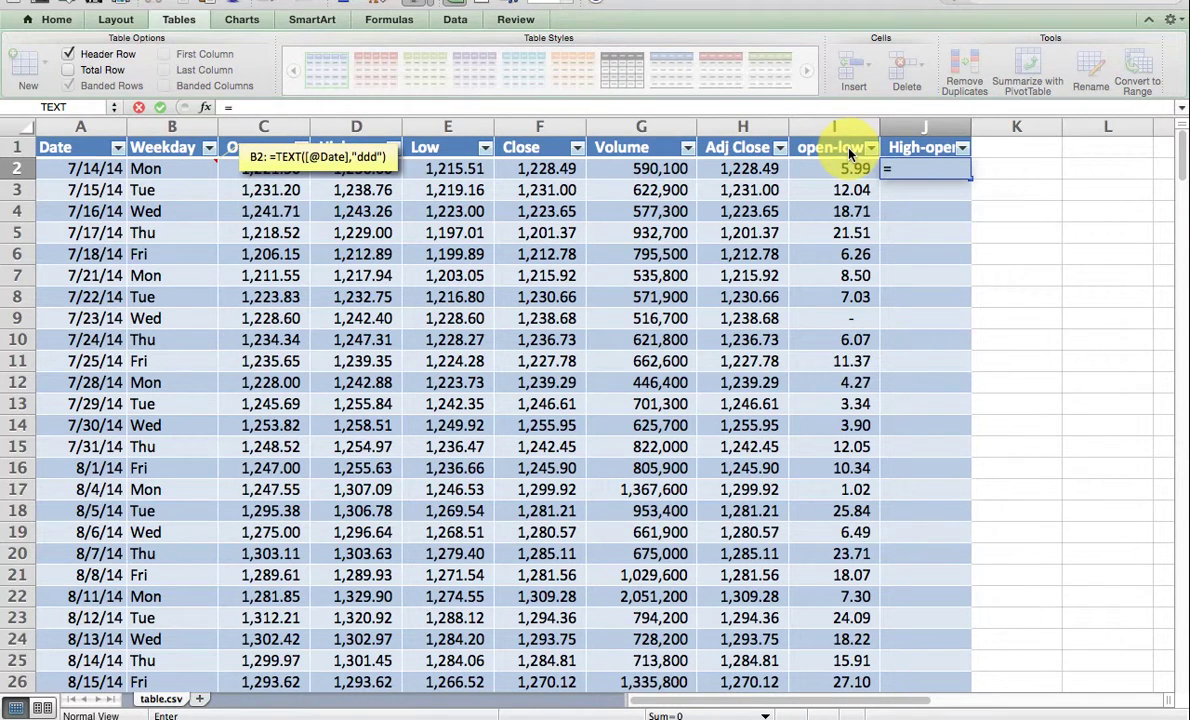
key(Left)
key(Left)
key(Left)
key(Left)
key(Left)
key(Left)
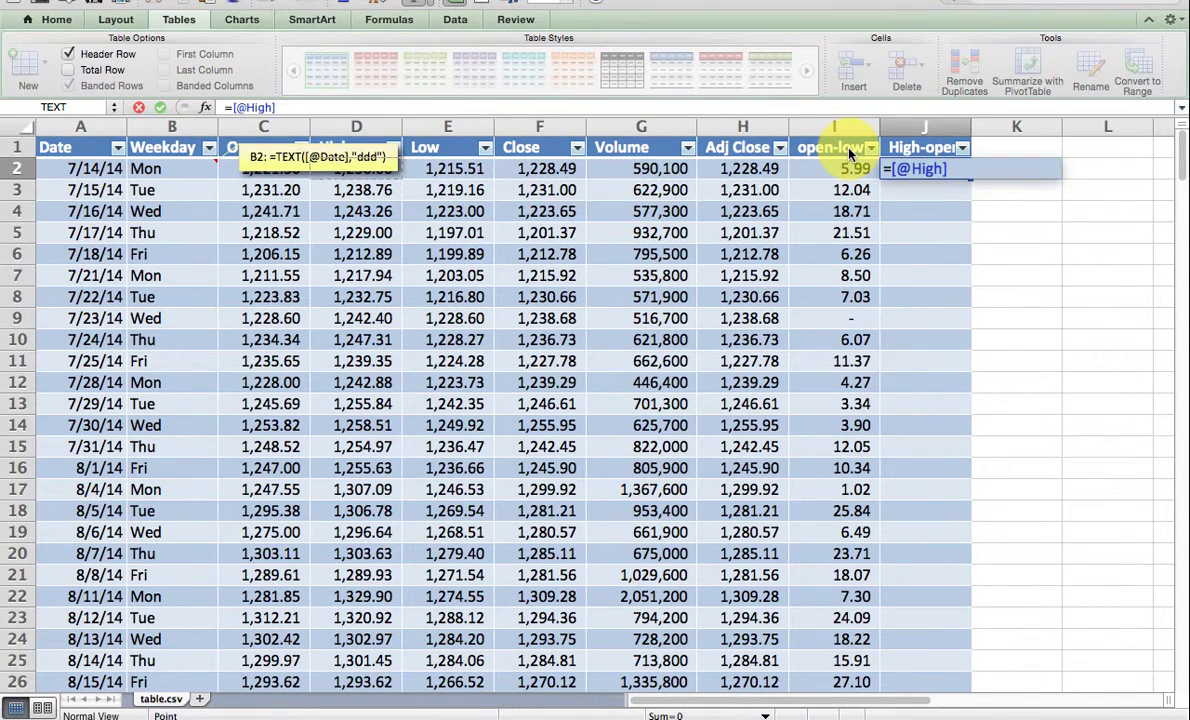
text(-)
key(Left)
key(Left)
key(Left)
key(Left)
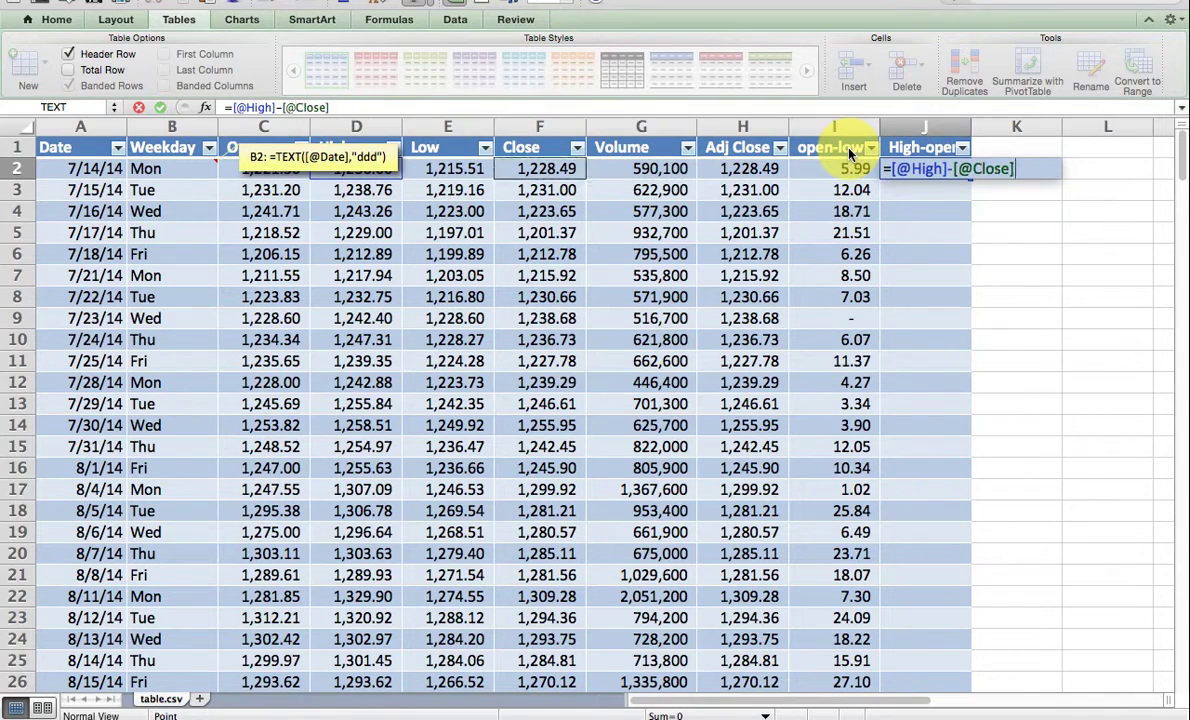
key(Left)
key(Left)
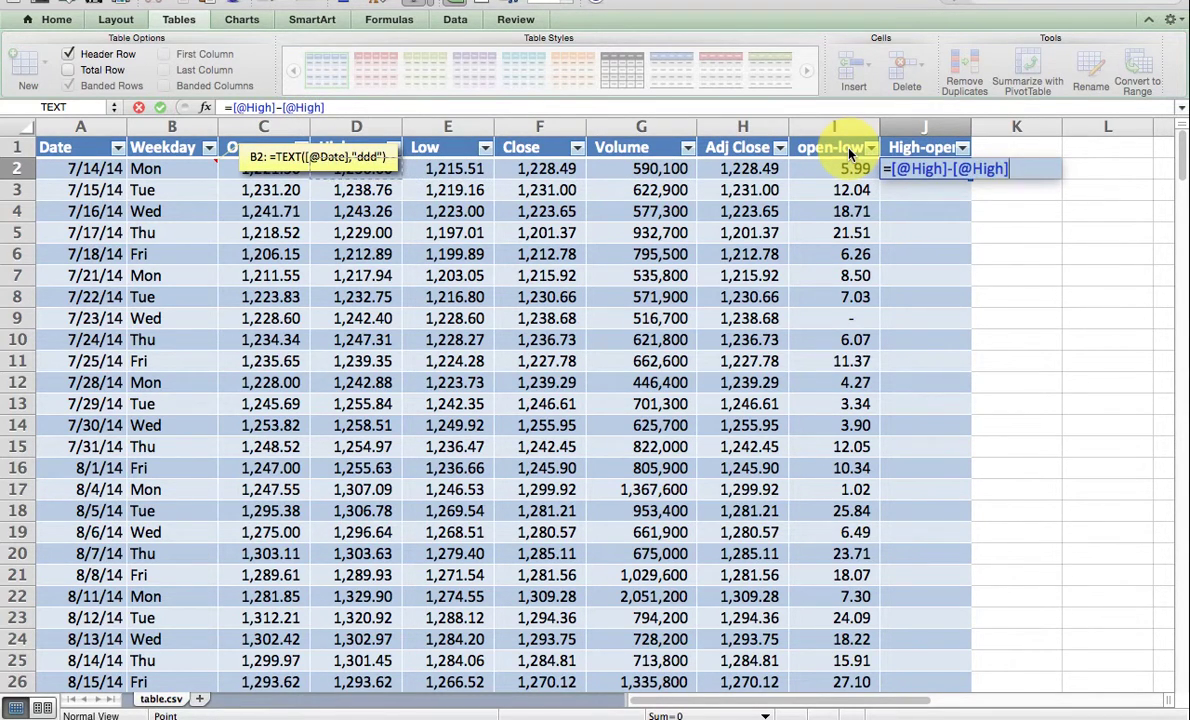
key(Left)
key(Return)
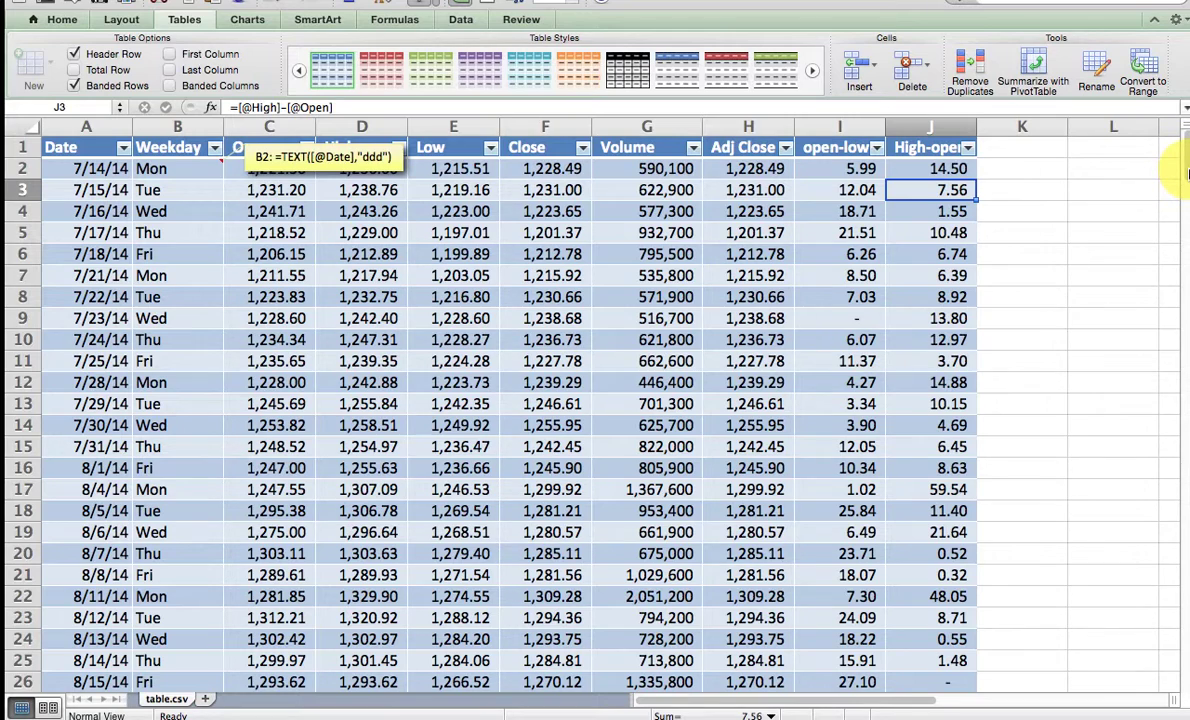
Add a Total row averaging High-open (9.94) and open-low (11.31)
drag(1185, 173, 1185, 200)
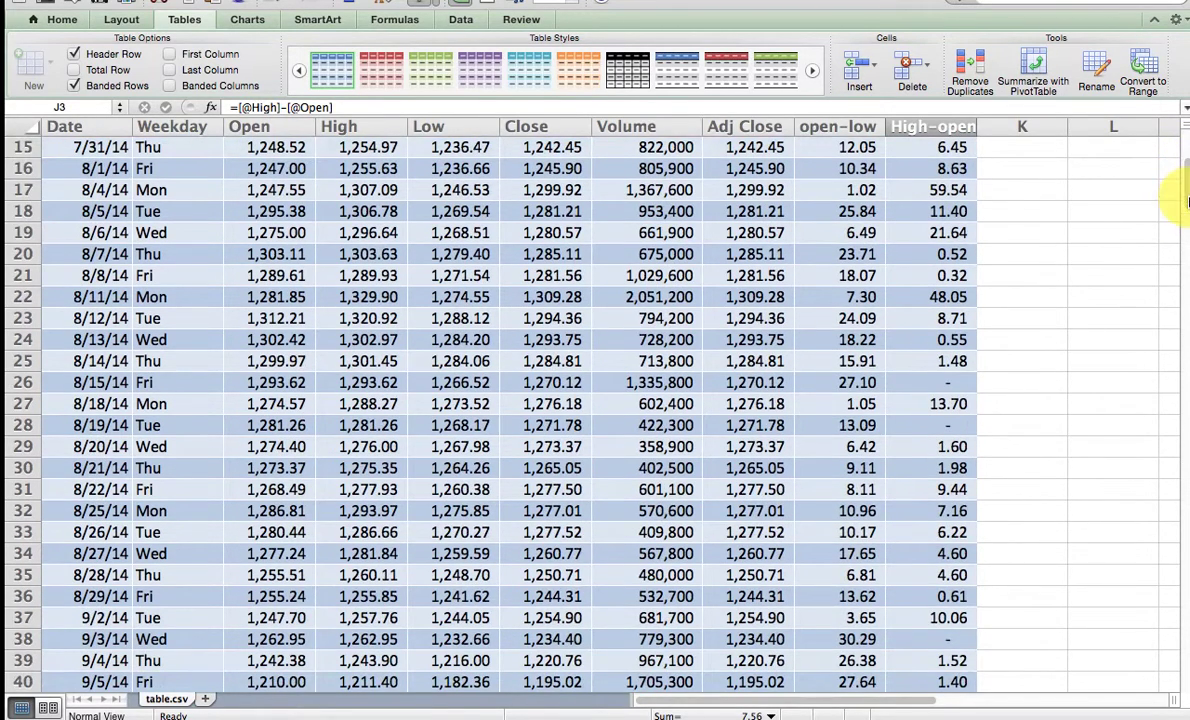
click(75, 71)
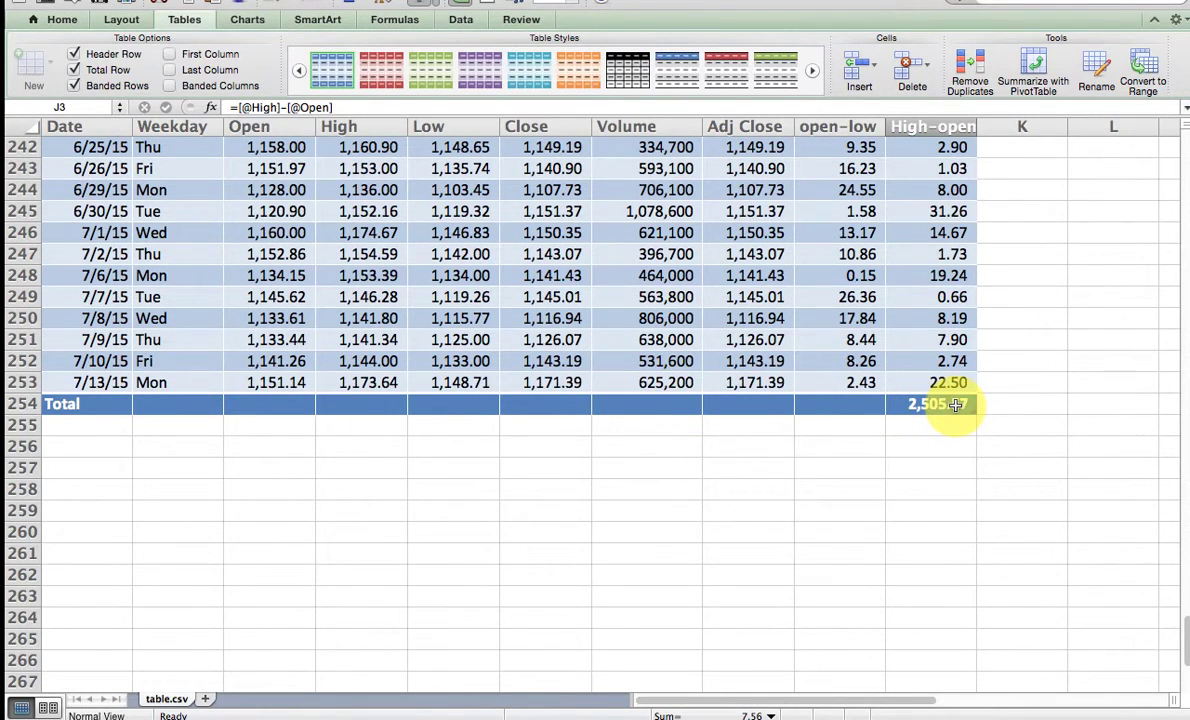
click(962, 405)
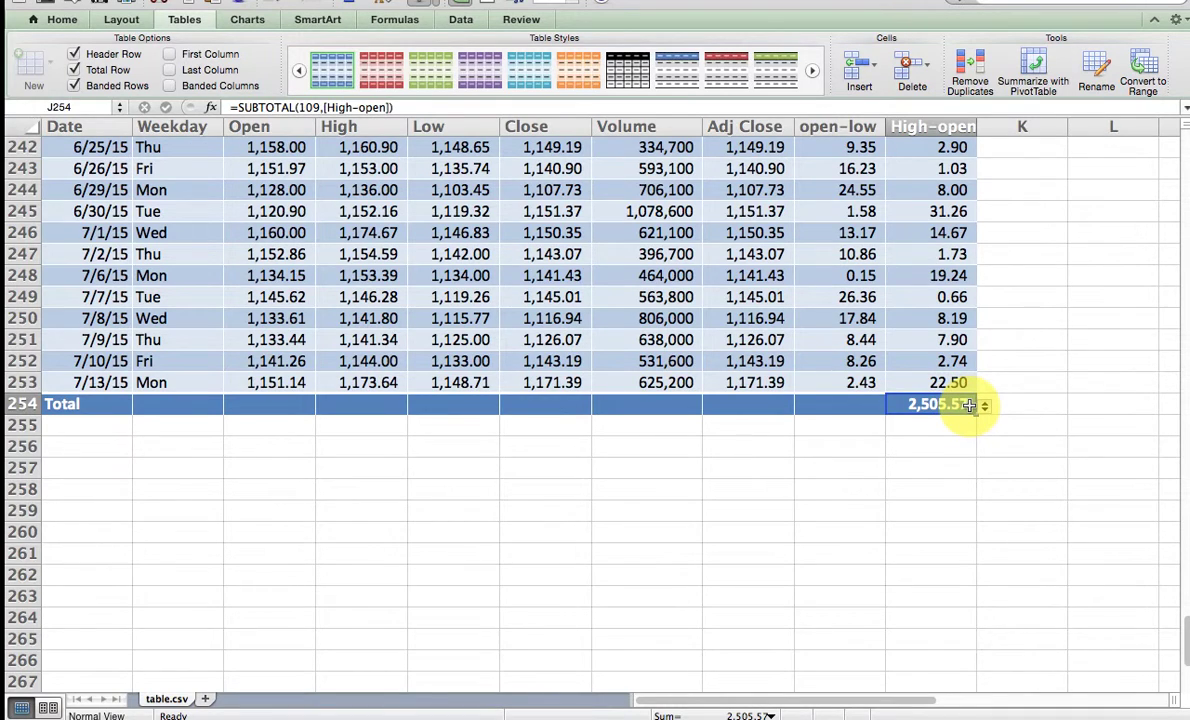
click(984, 406)
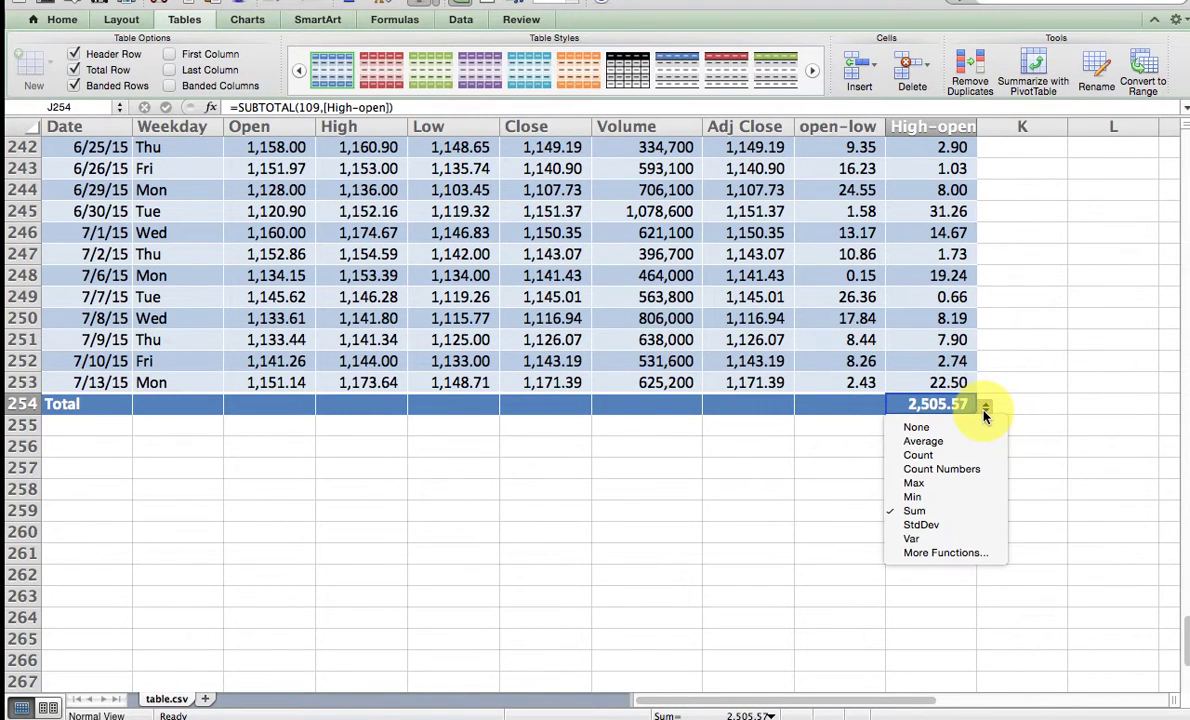
click(966, 443)
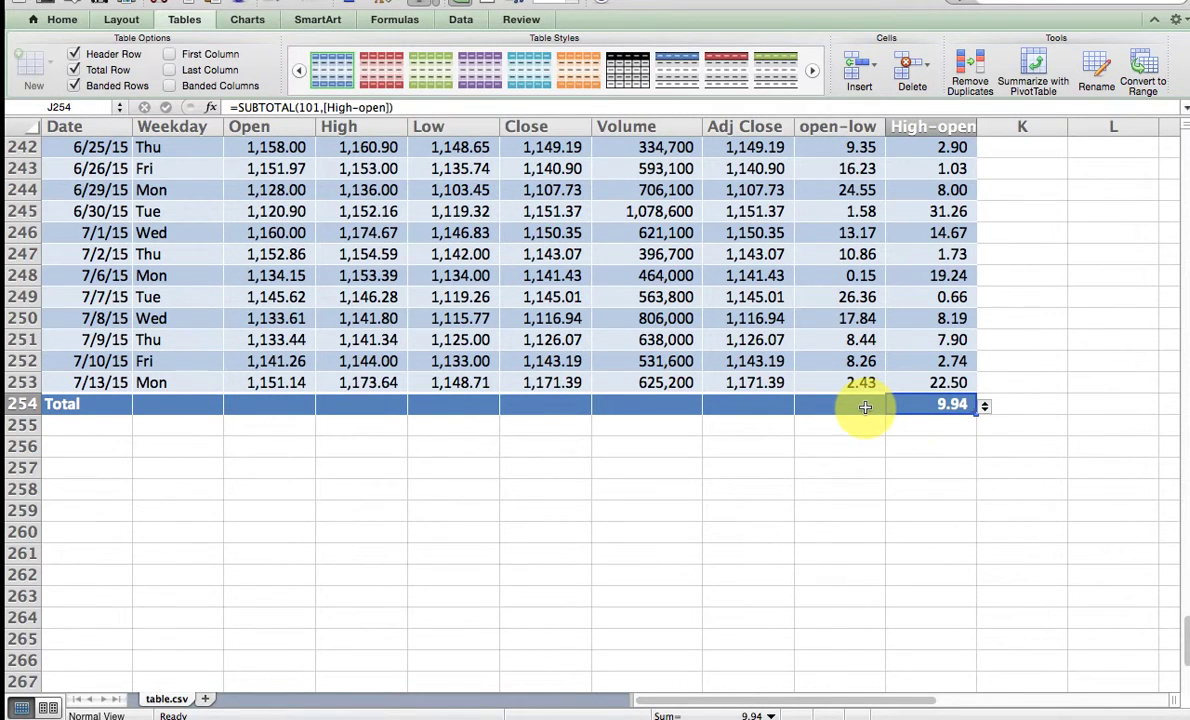
click(865, 407)
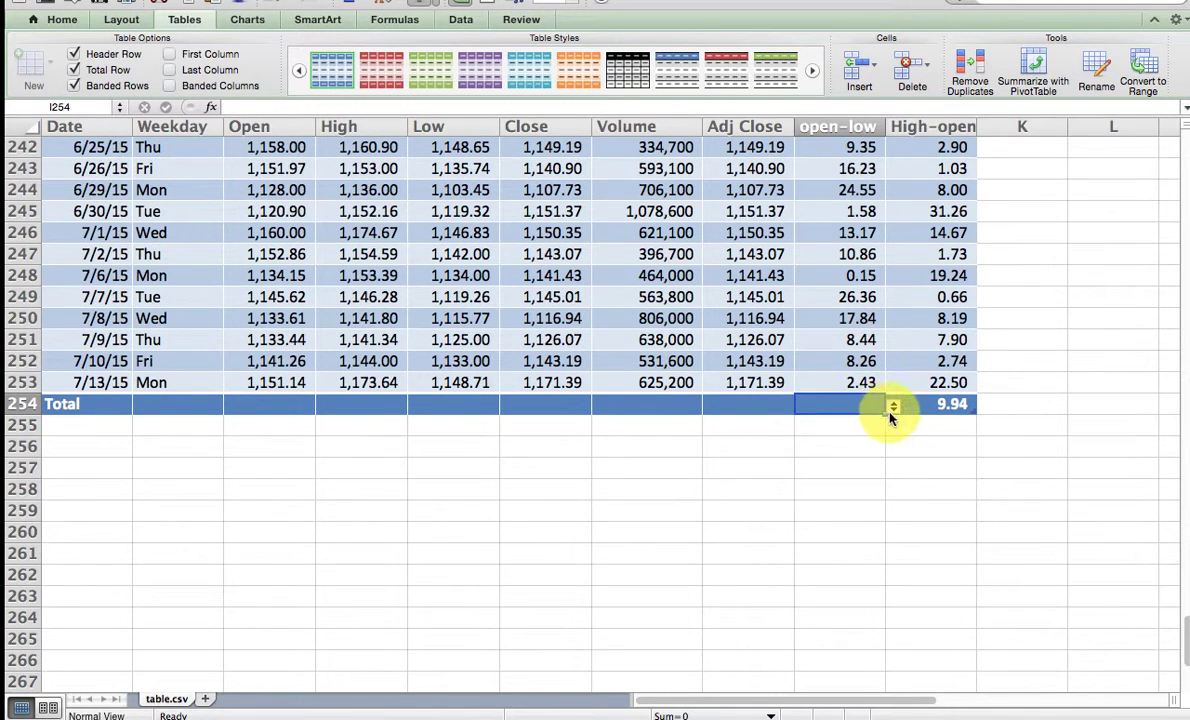
click(894, 408)
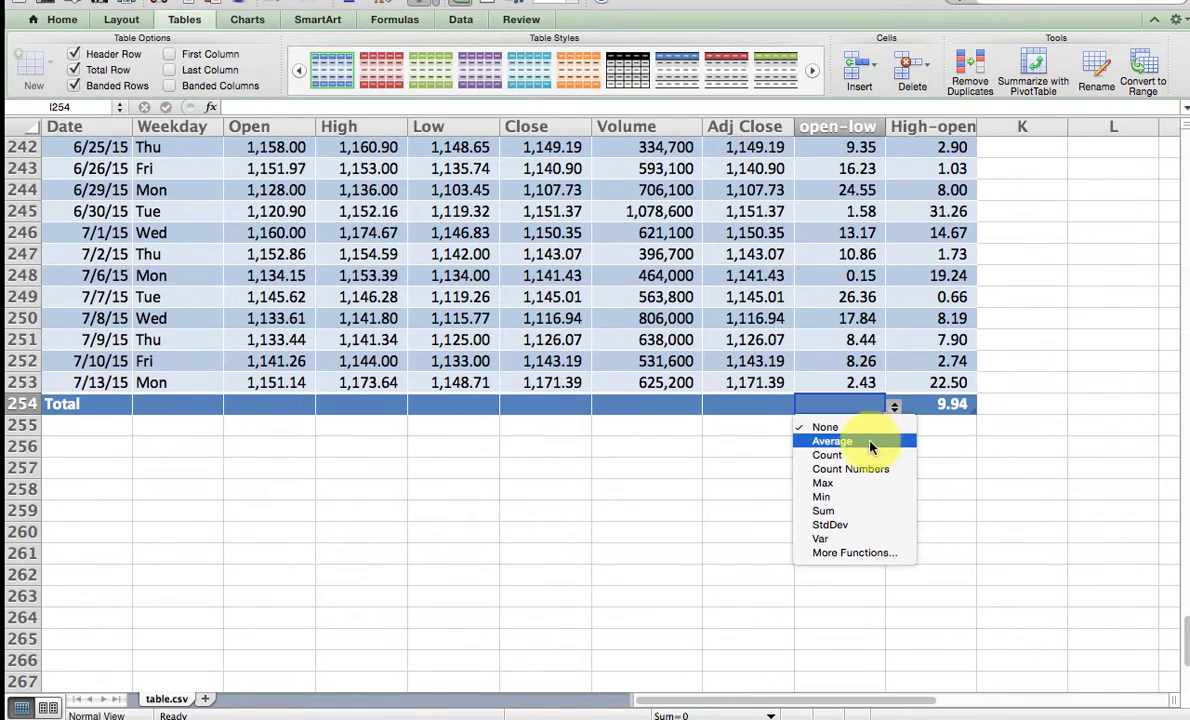
click(865, 447)
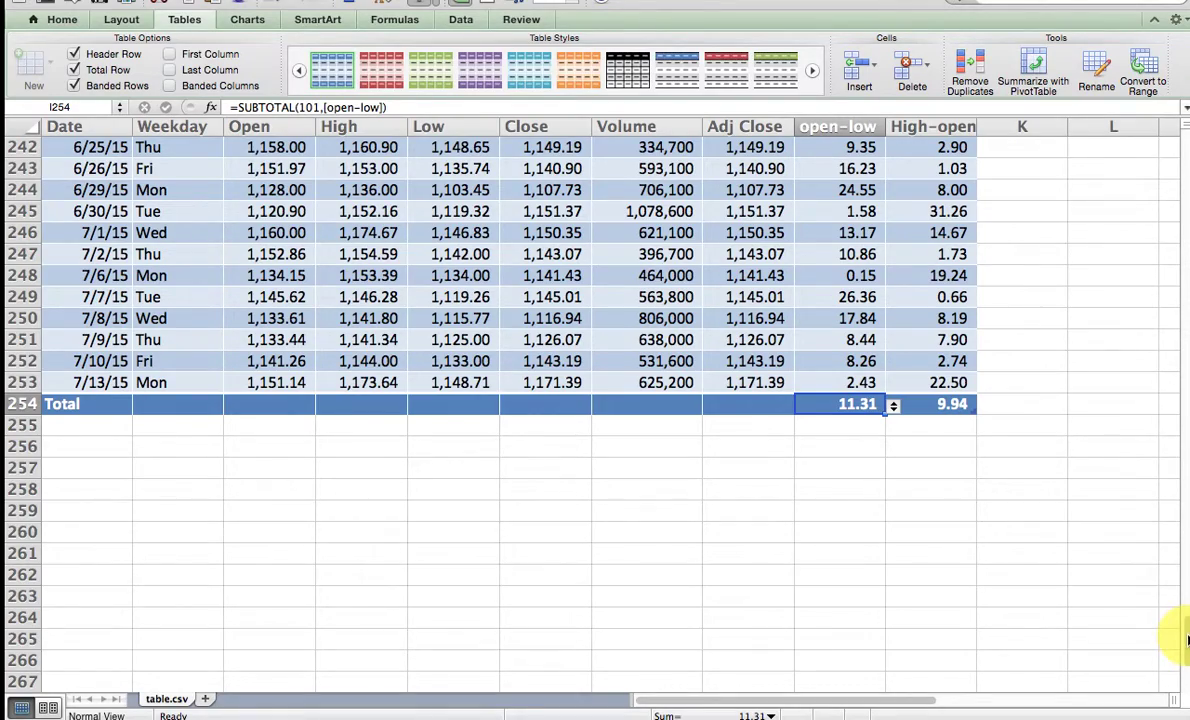
drag(1186, 638, 1184, 120)
click(1033, 147)
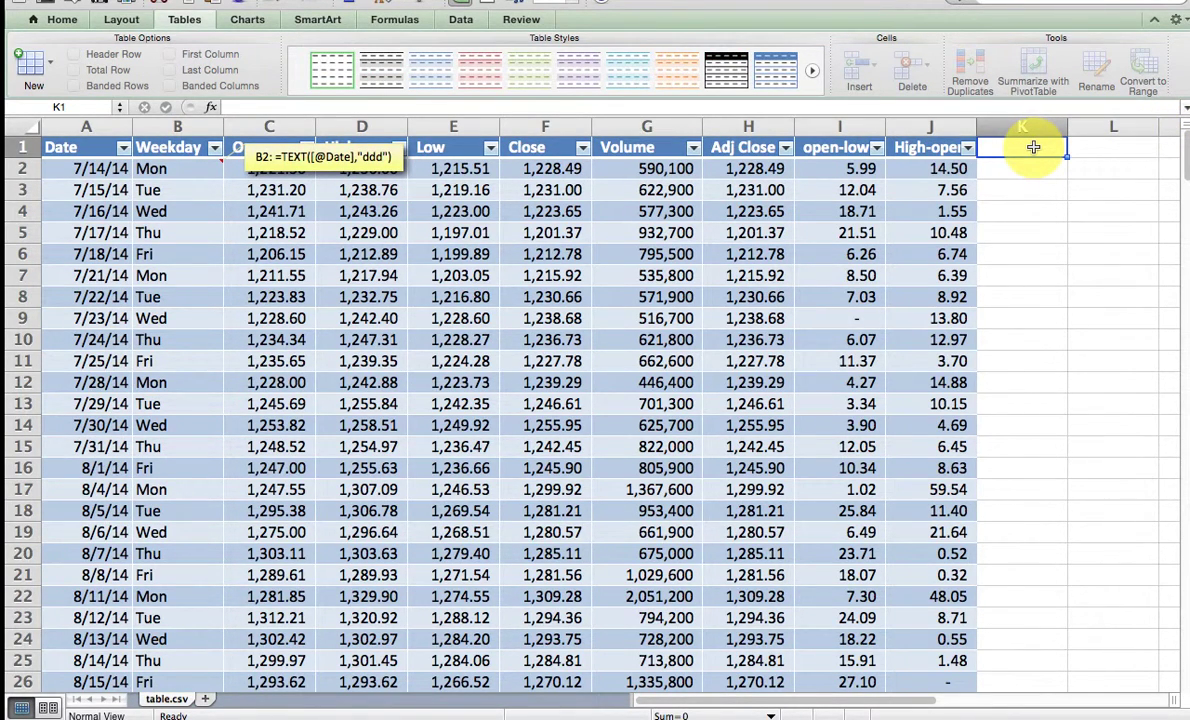
text(change)
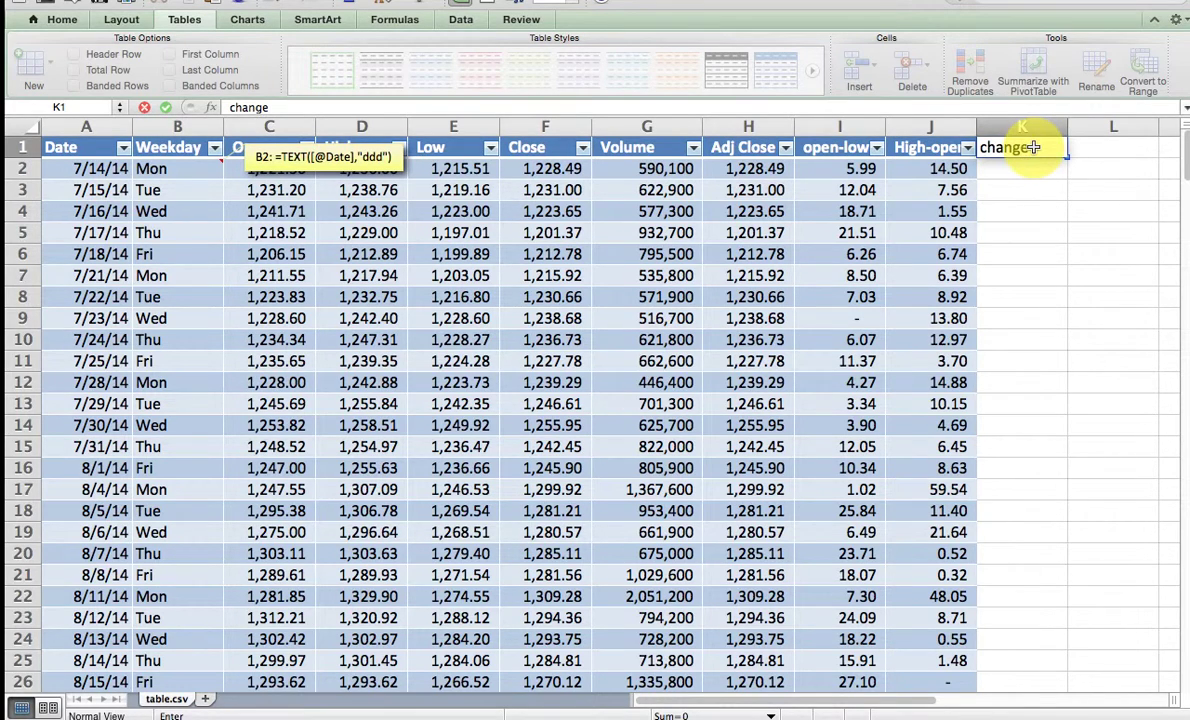
key(Return)
key(Return)
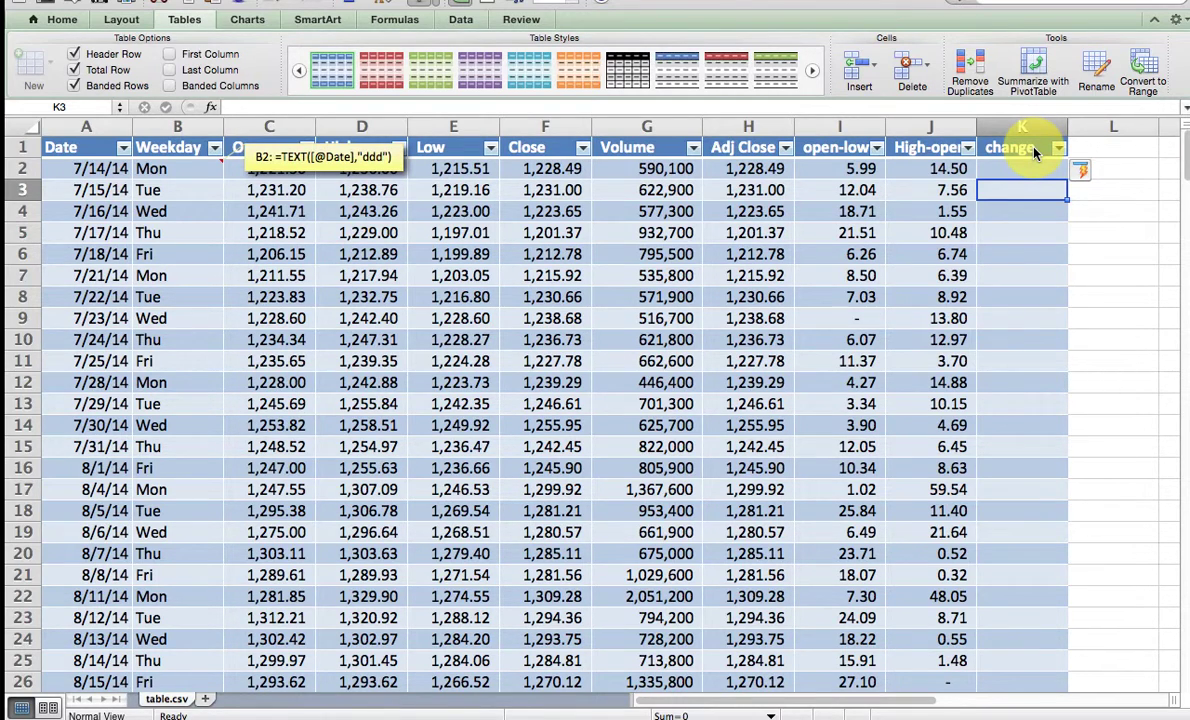
text(=)
key(Left)
key(Left)
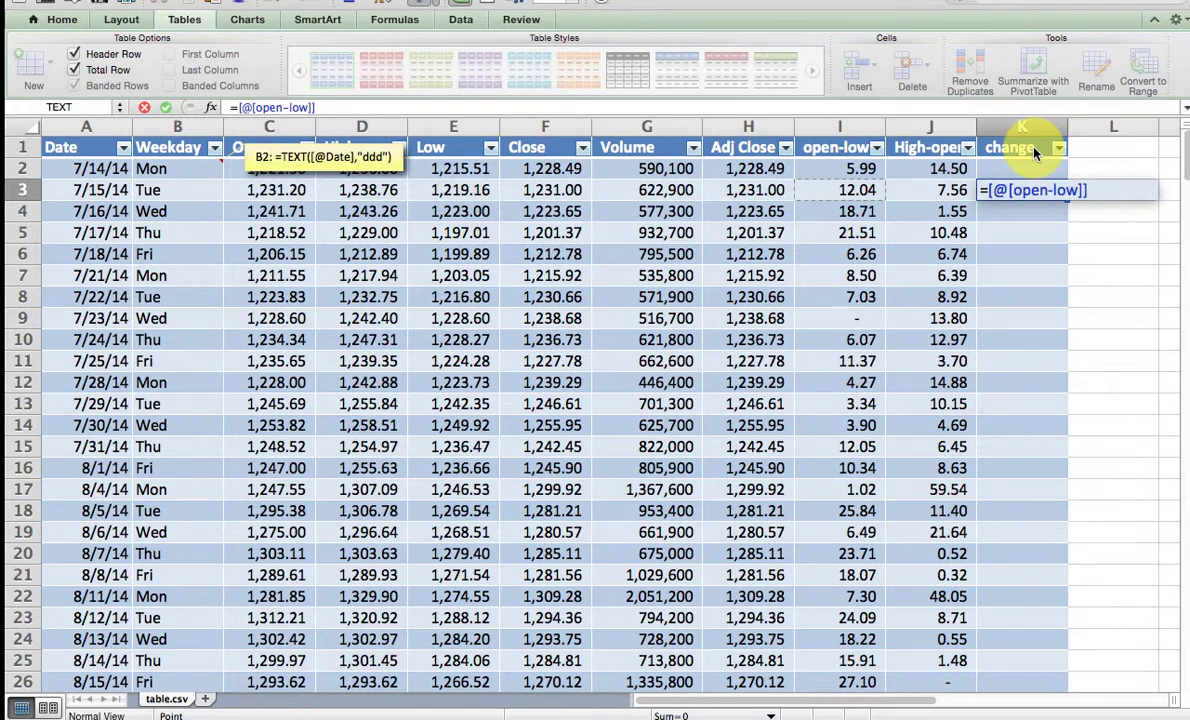
key(Left)
key(Left)
key(Left)
text(-)
key(Up)
key(Left)
key(Left)
key(Left)
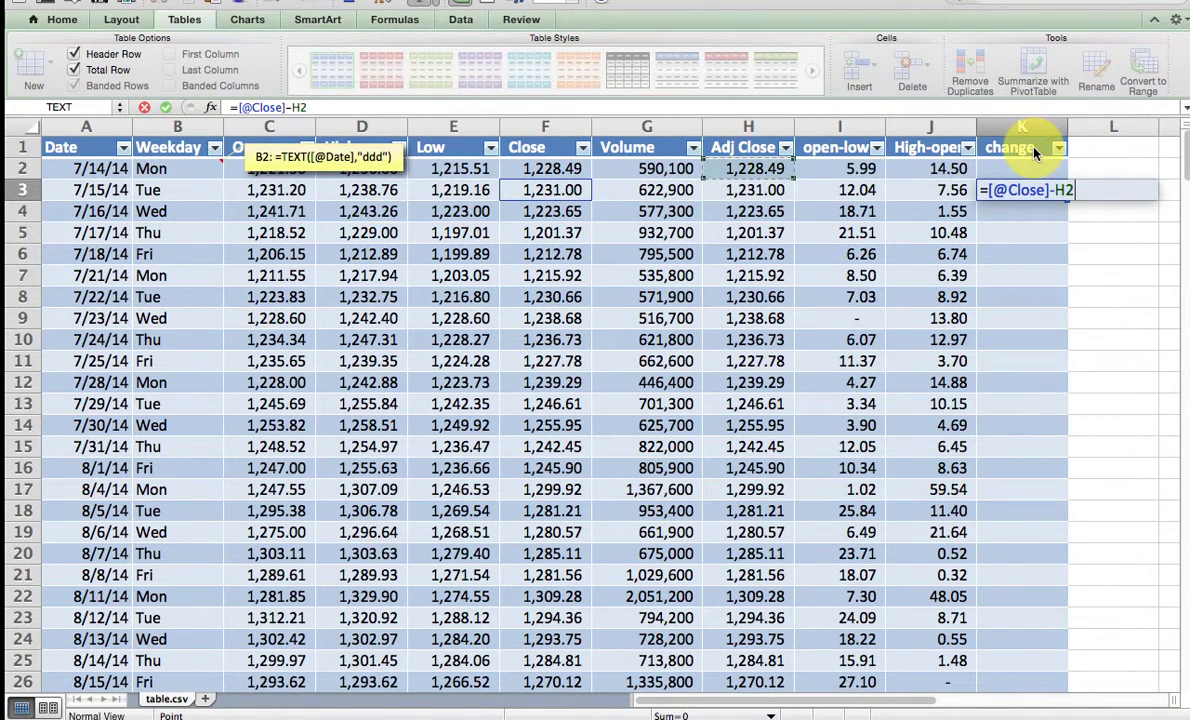
key(Left)
key(Left)
key(Return)
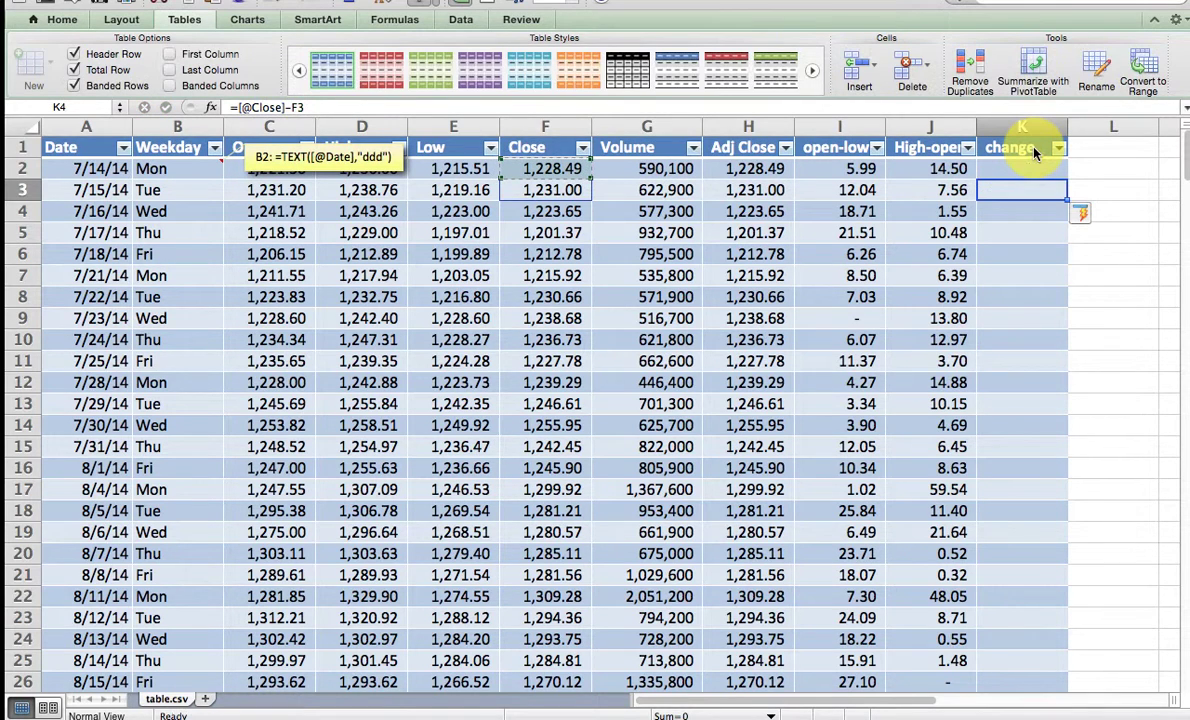
Clear the #VALUE! error from K2 and move to L1
key(Up)
key(Up)
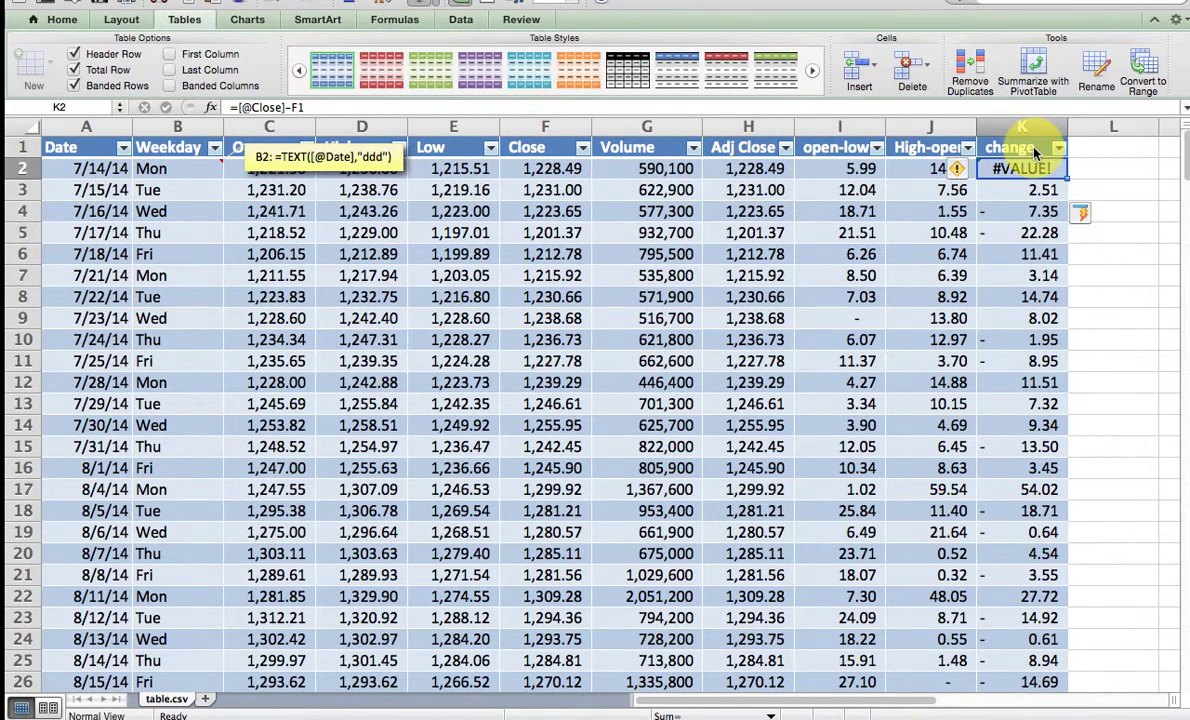
key(BackSpace)
key(Down)
key(Down)
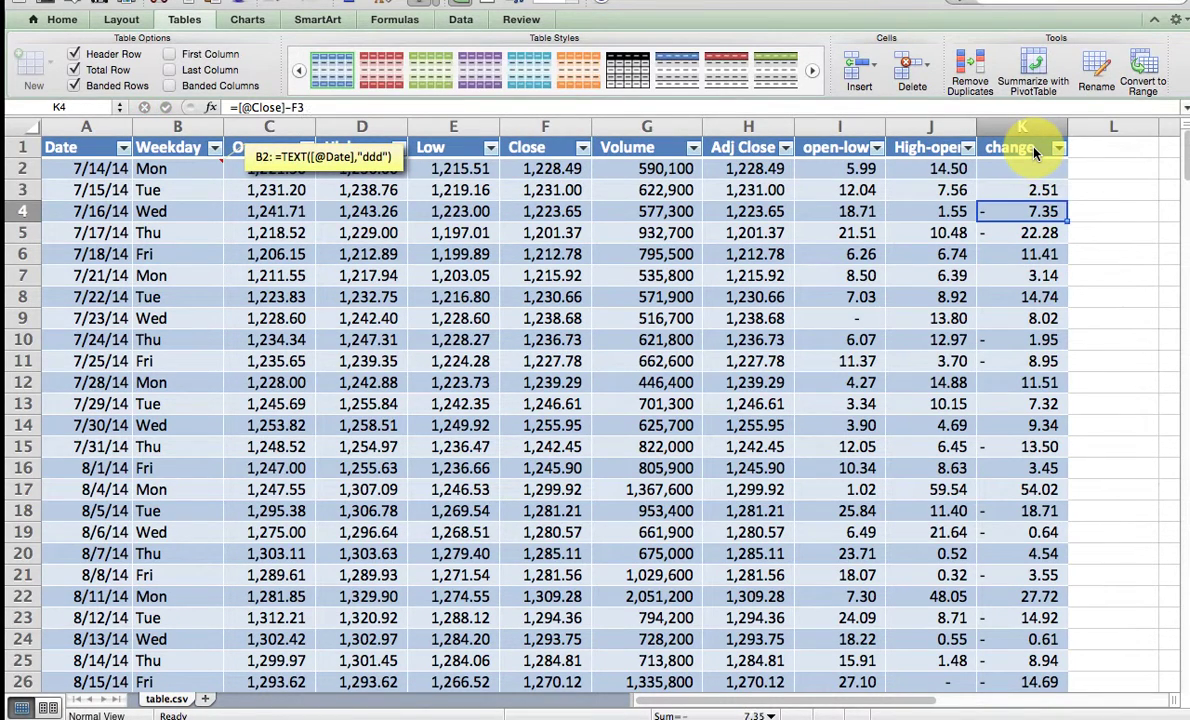
key(Right)
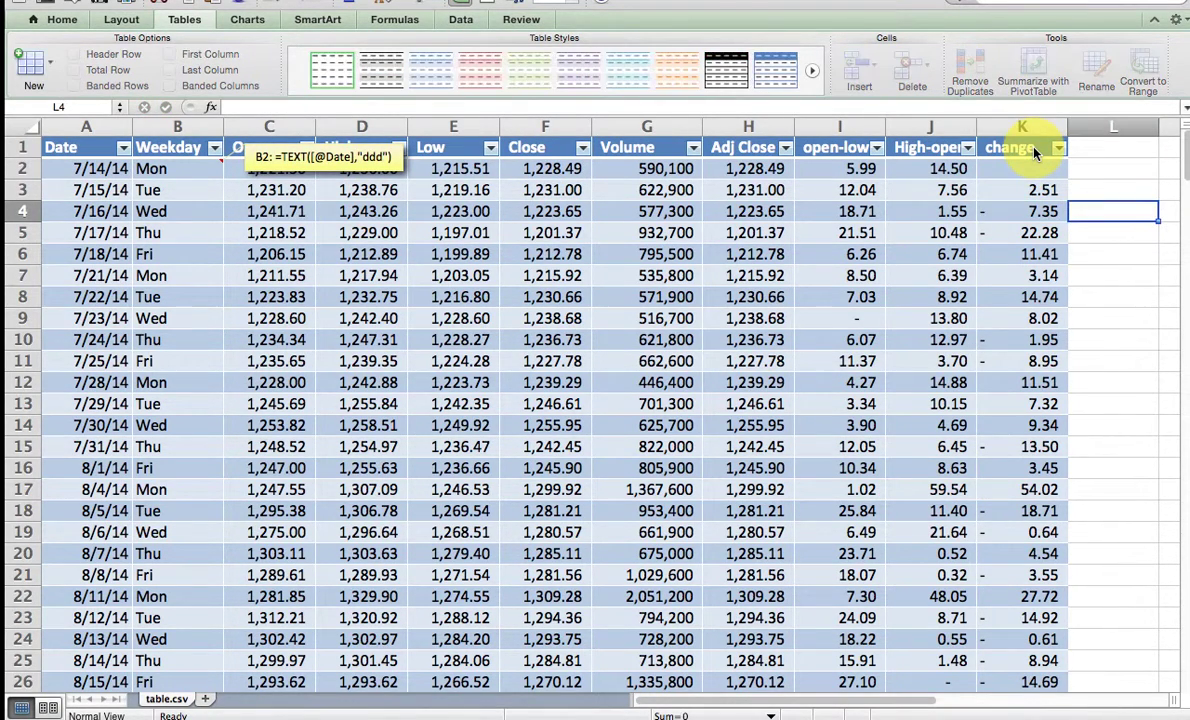
key(Up)
key(Up)
key(Up)
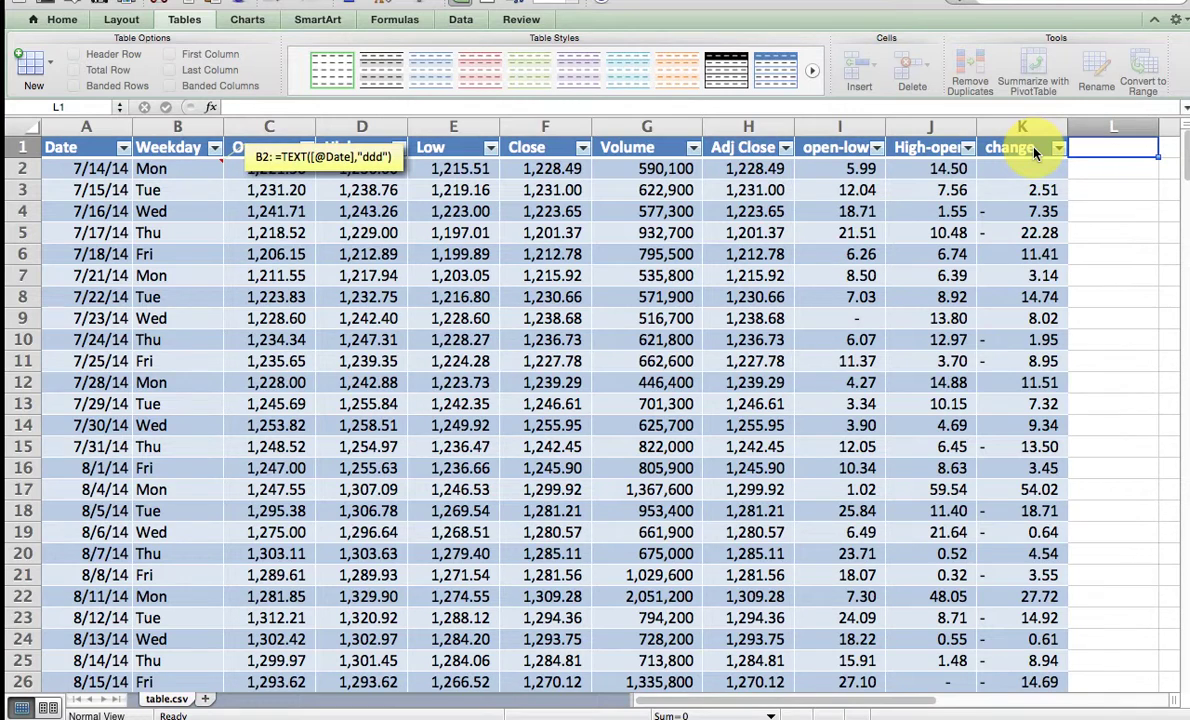
Add a Percent change column with =LN([@[Adj Close]]/H2) and clear L2's error
text(PEr)
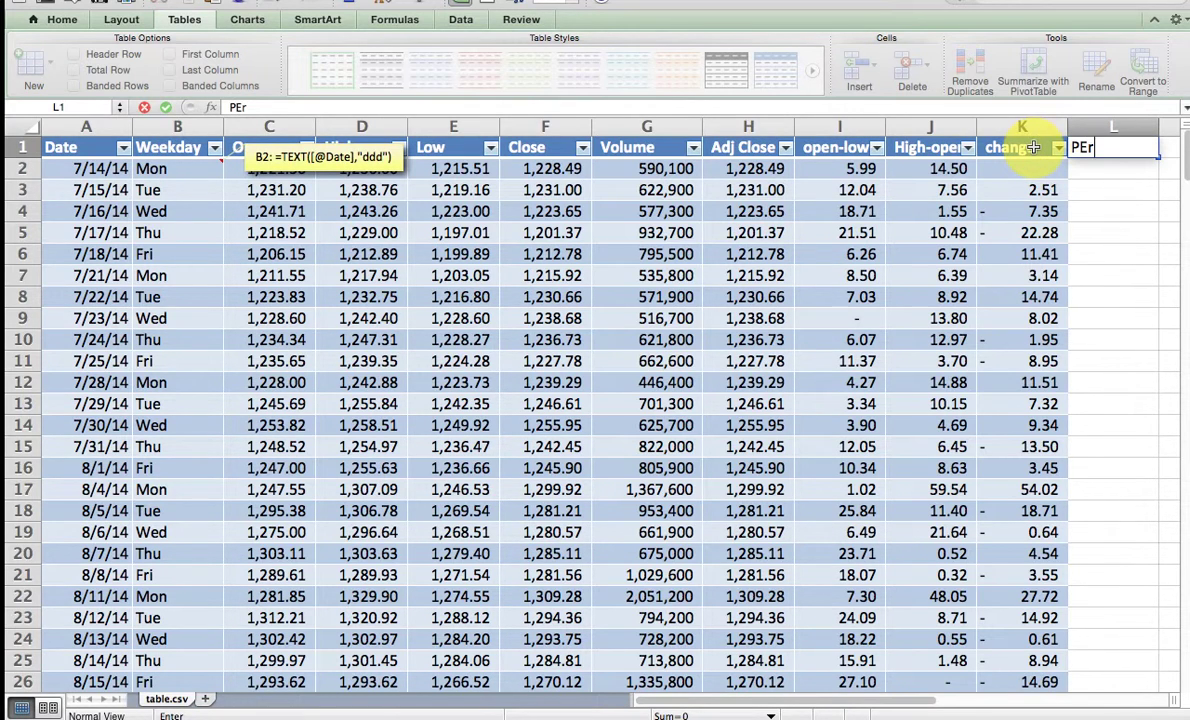
text(cent change)
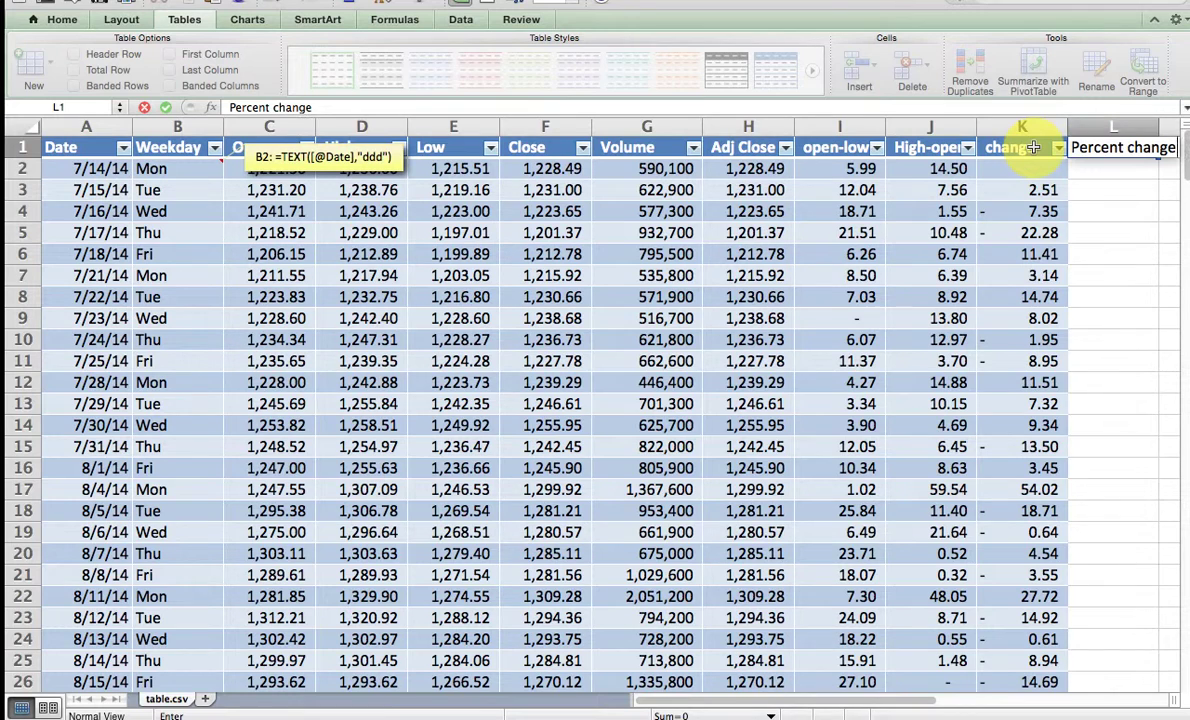
key(Return)
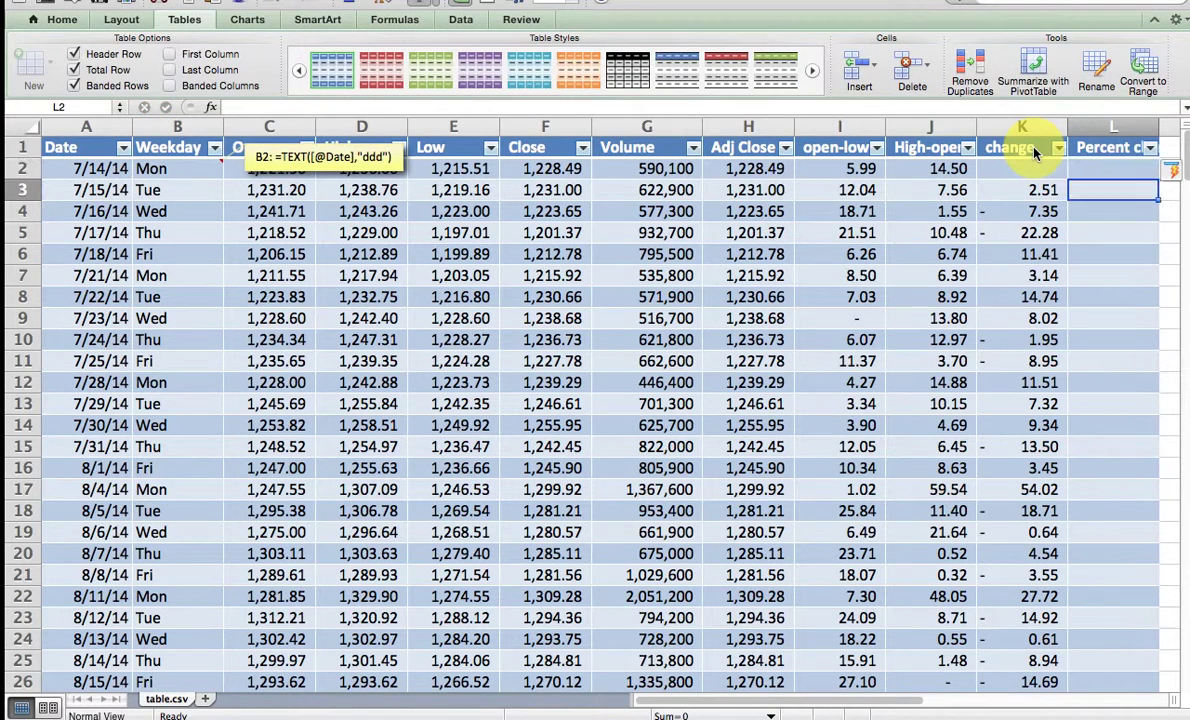
text(=ln)
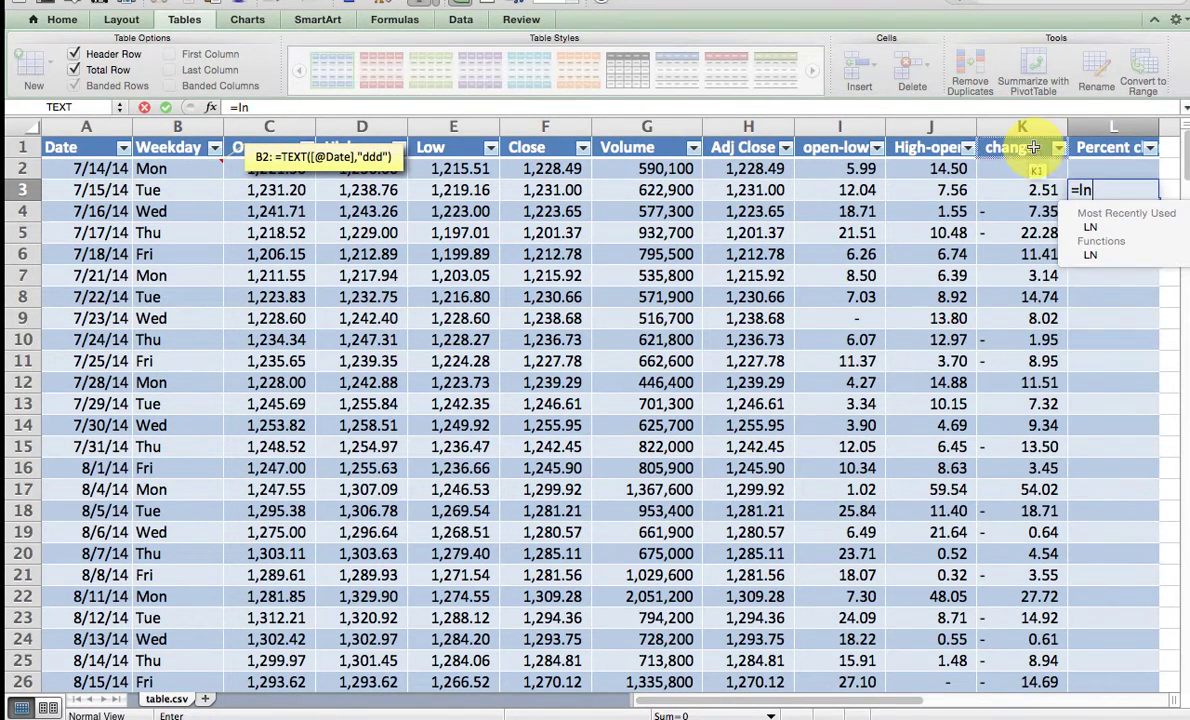
text(()
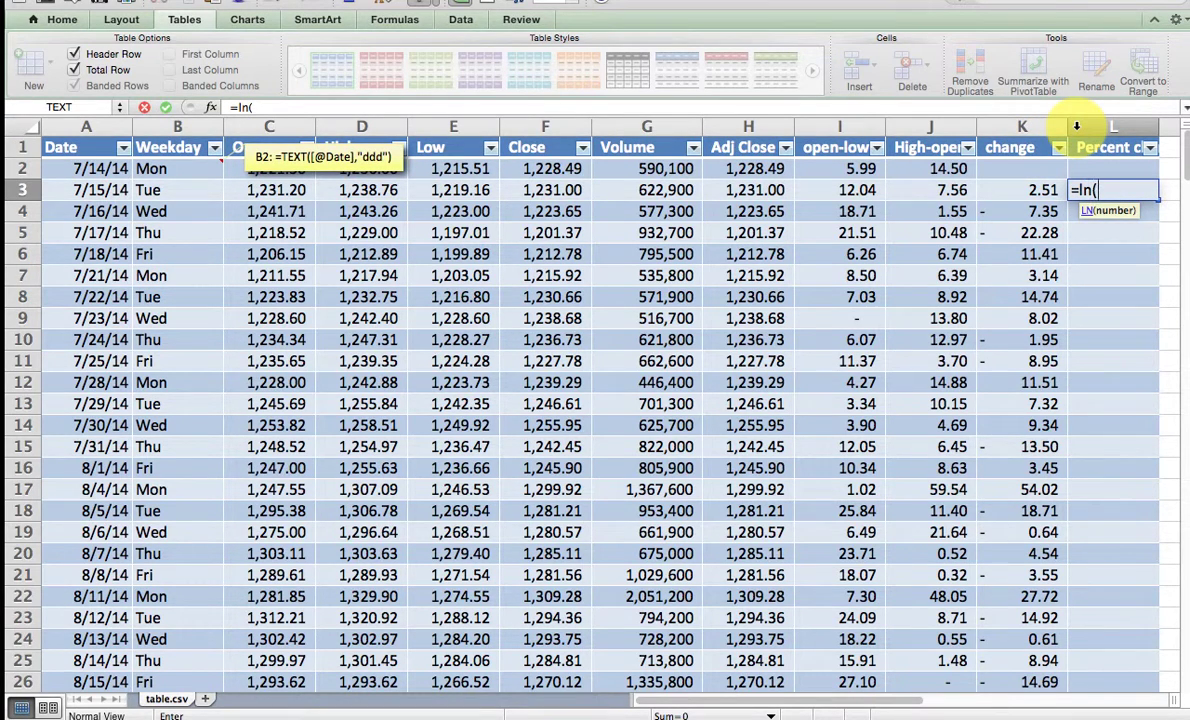
key(Left)
key(Left)
key(Left)
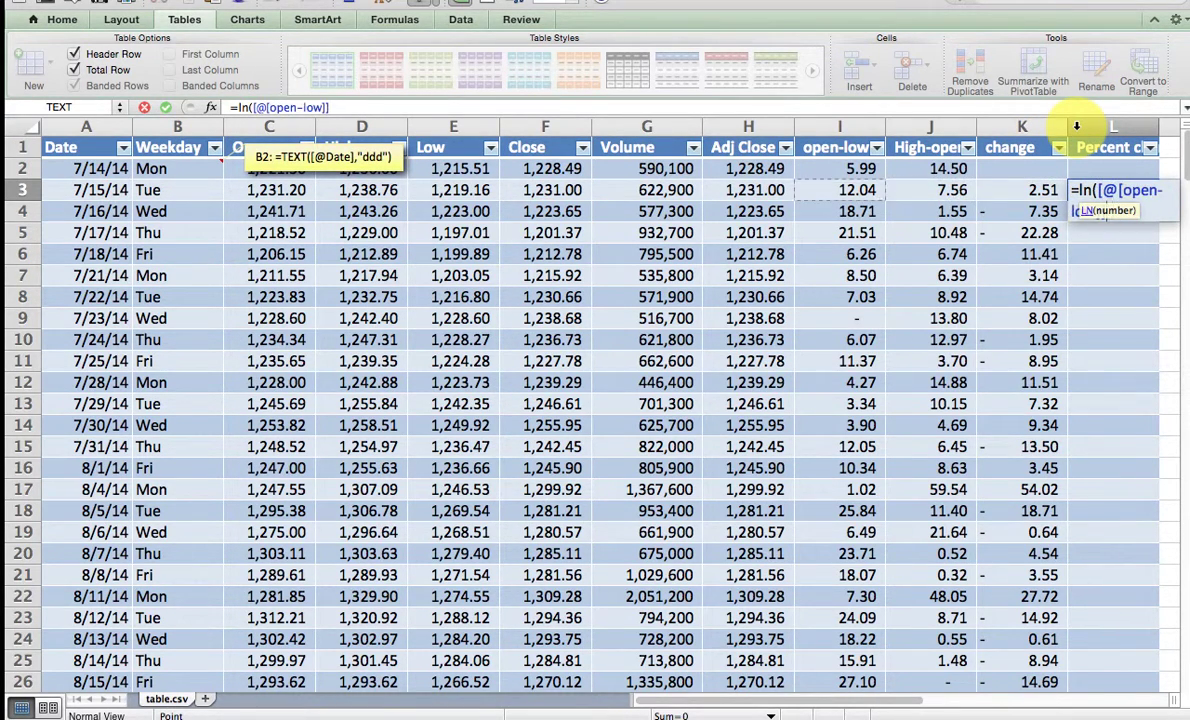
key(Left)
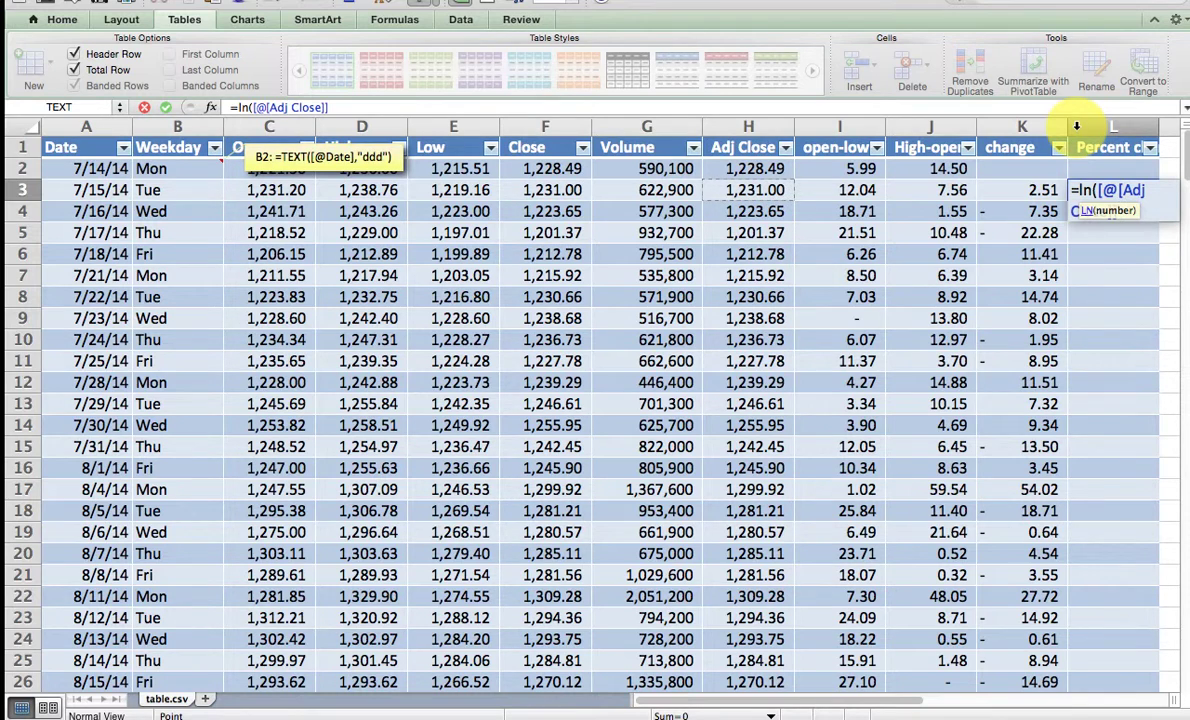
text(/)
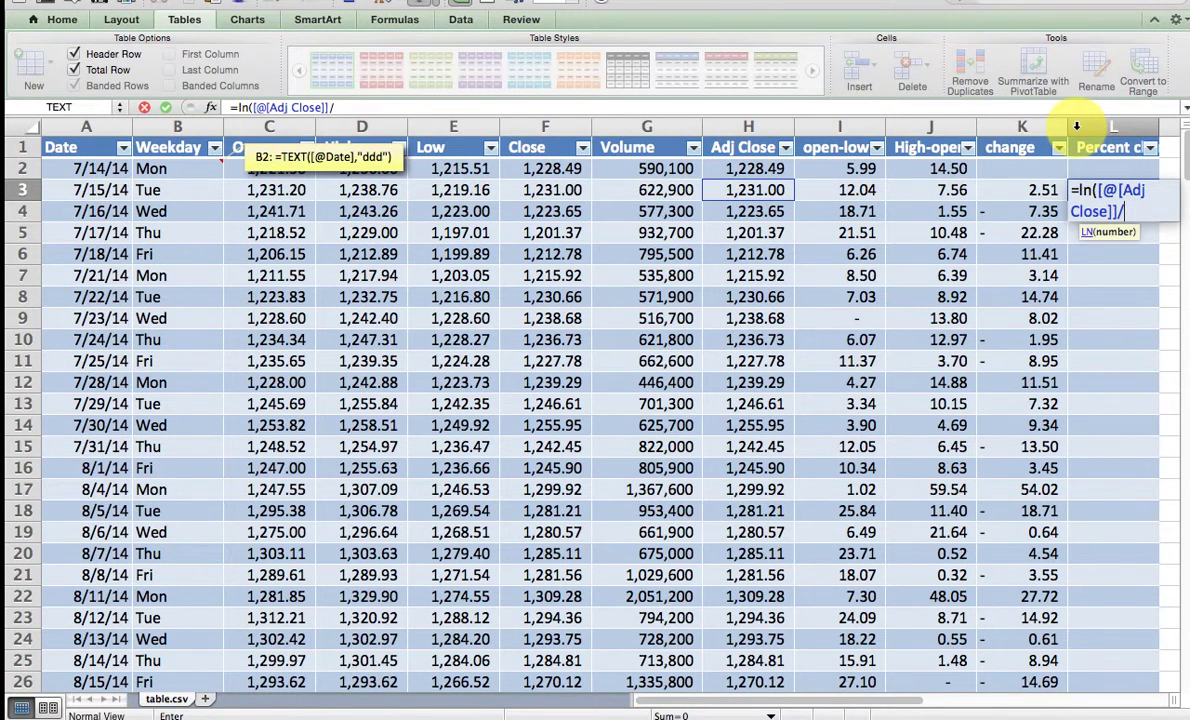
key(Up)
key(Left)
key(Left)
key(Left)
key(Left)
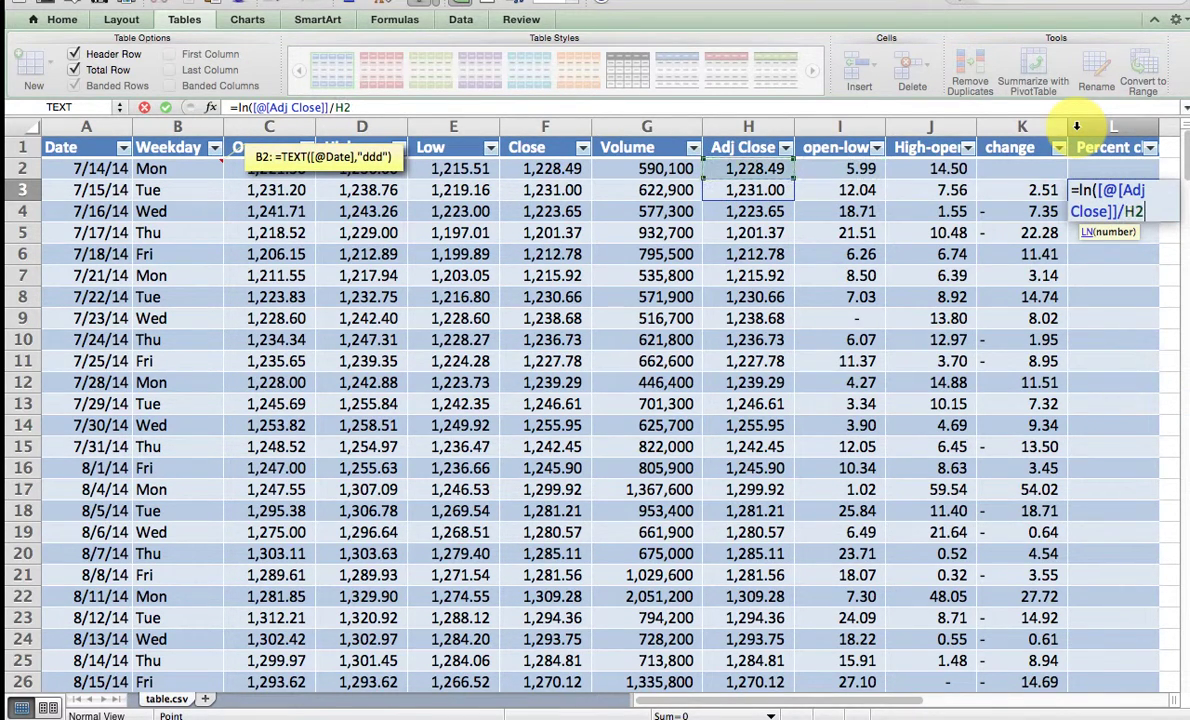
text())
key(Return)
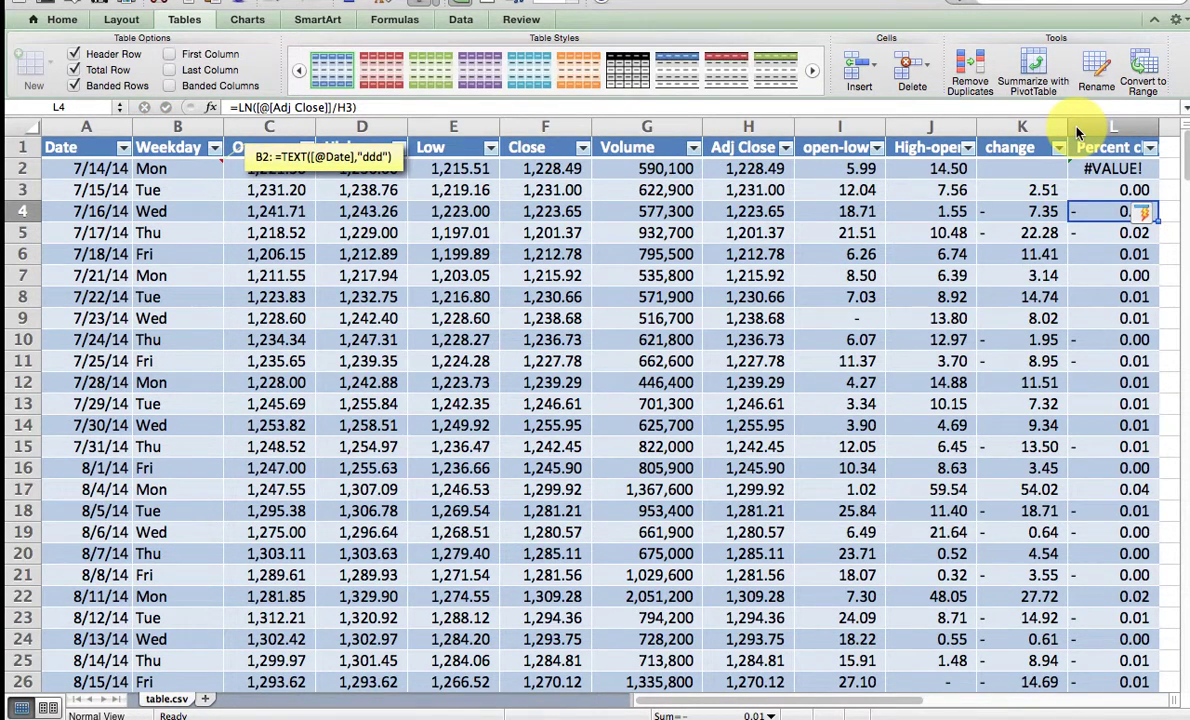
click(1104, 168)
key(BackSpace)
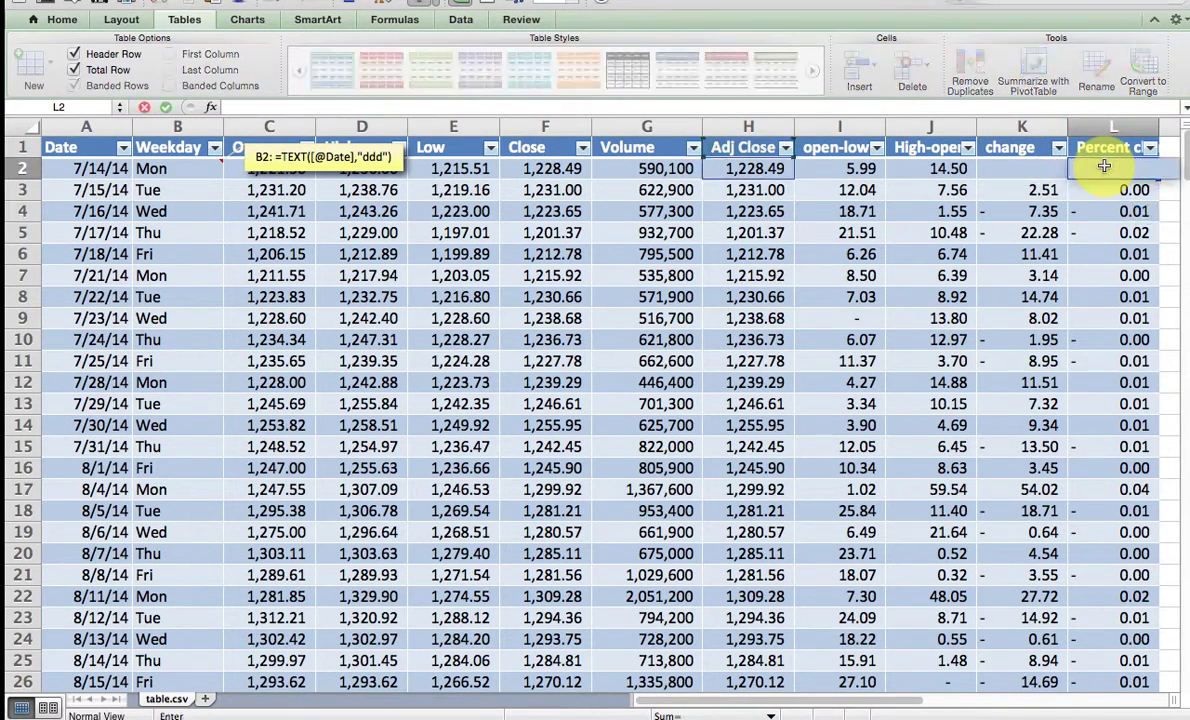
Format column L as percentages with two decimals, e.g. 0.20% and -0.60%
click(1100, 127)
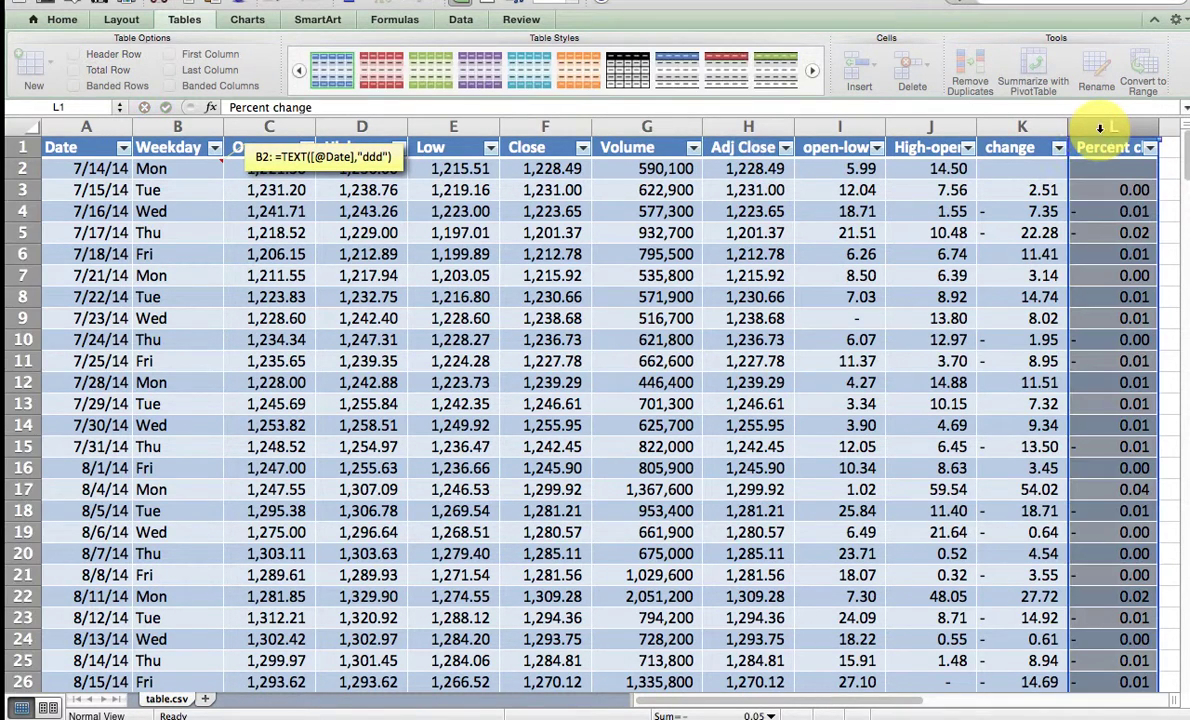
click(60, 20)
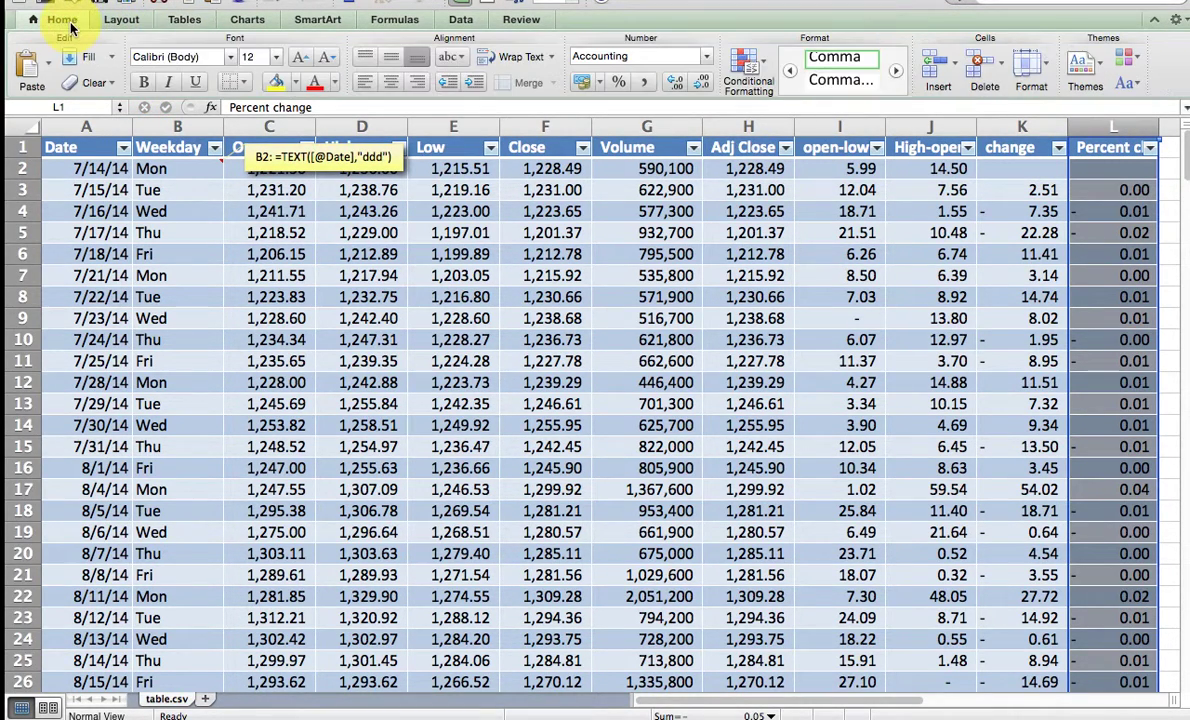
click(618, 82)
click(675, 86)
click(675, 86)
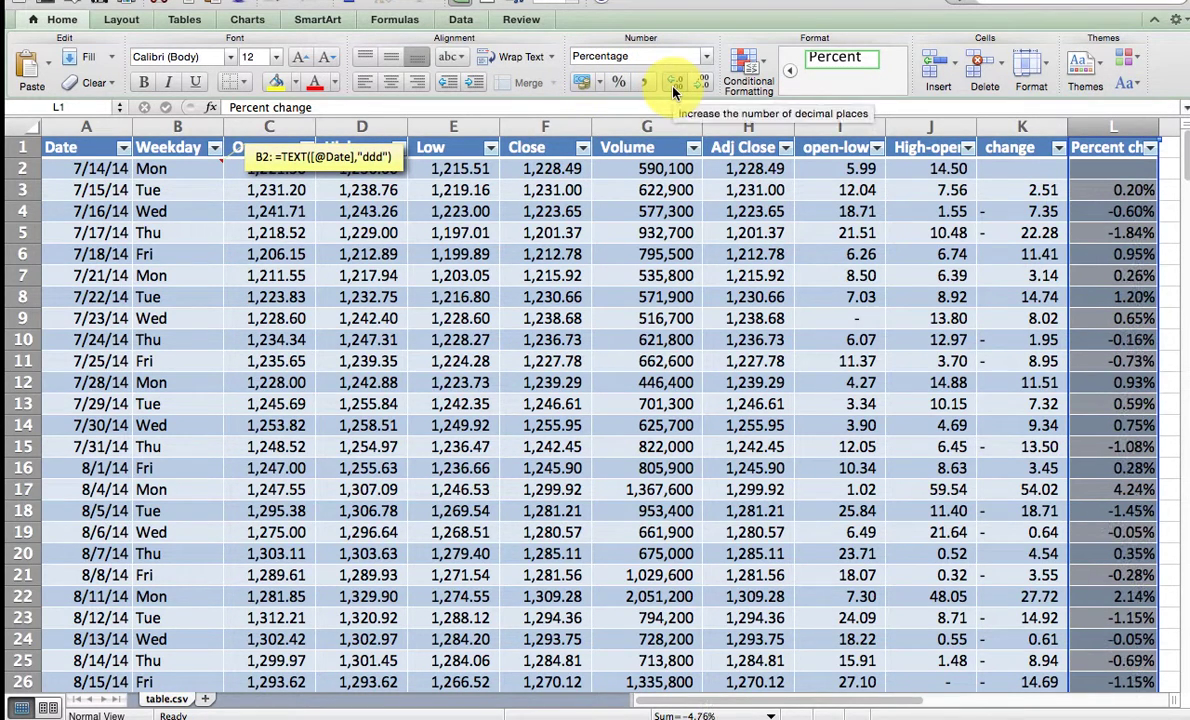
click(1088, 189)
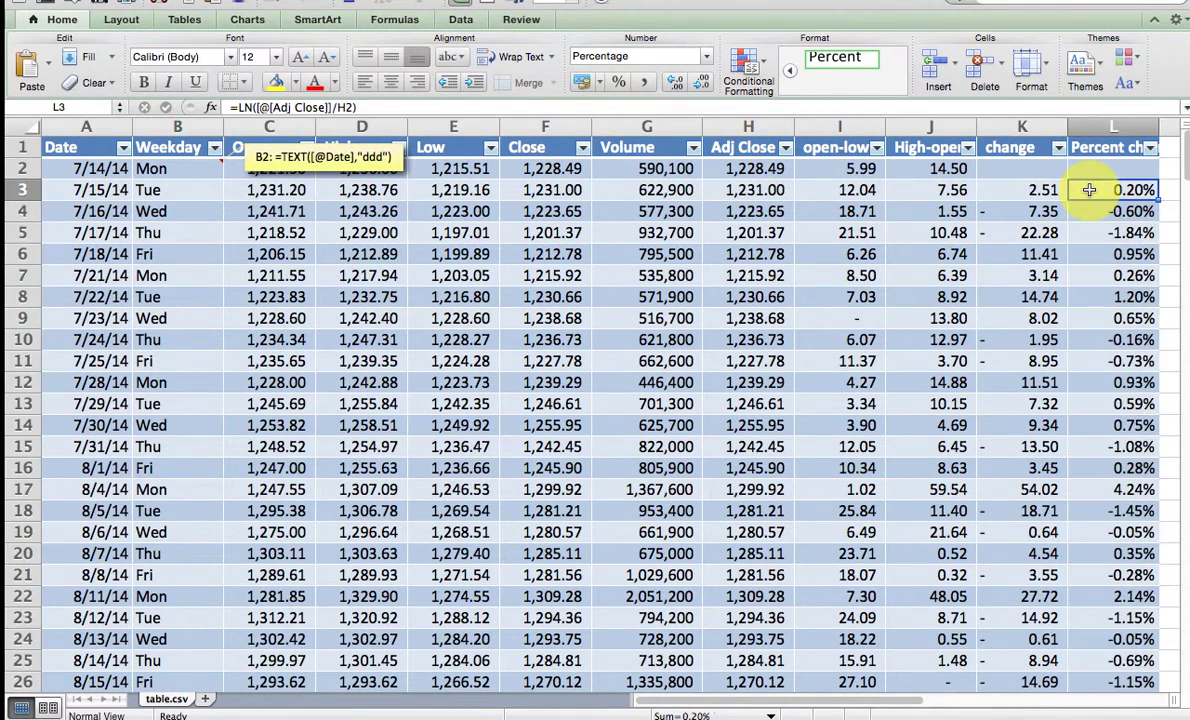
key(Right)
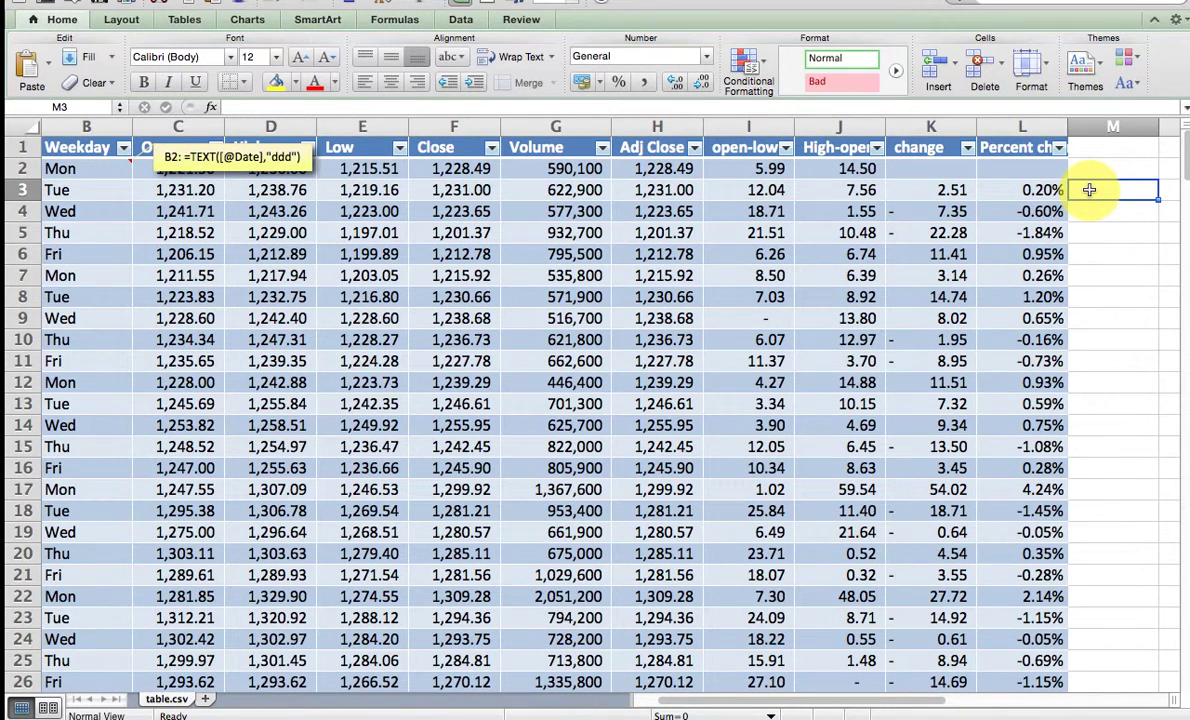
key(Left)
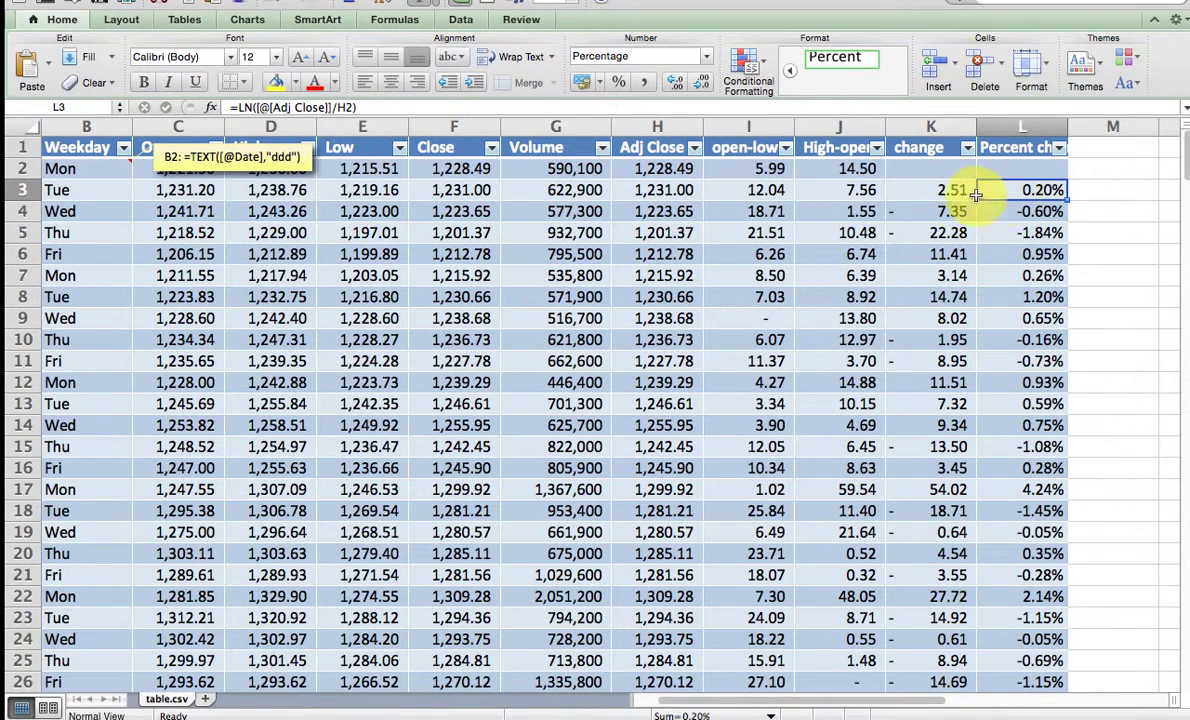
Add formula comments to I2 and J2 and drag each box aside
click(733, 167)
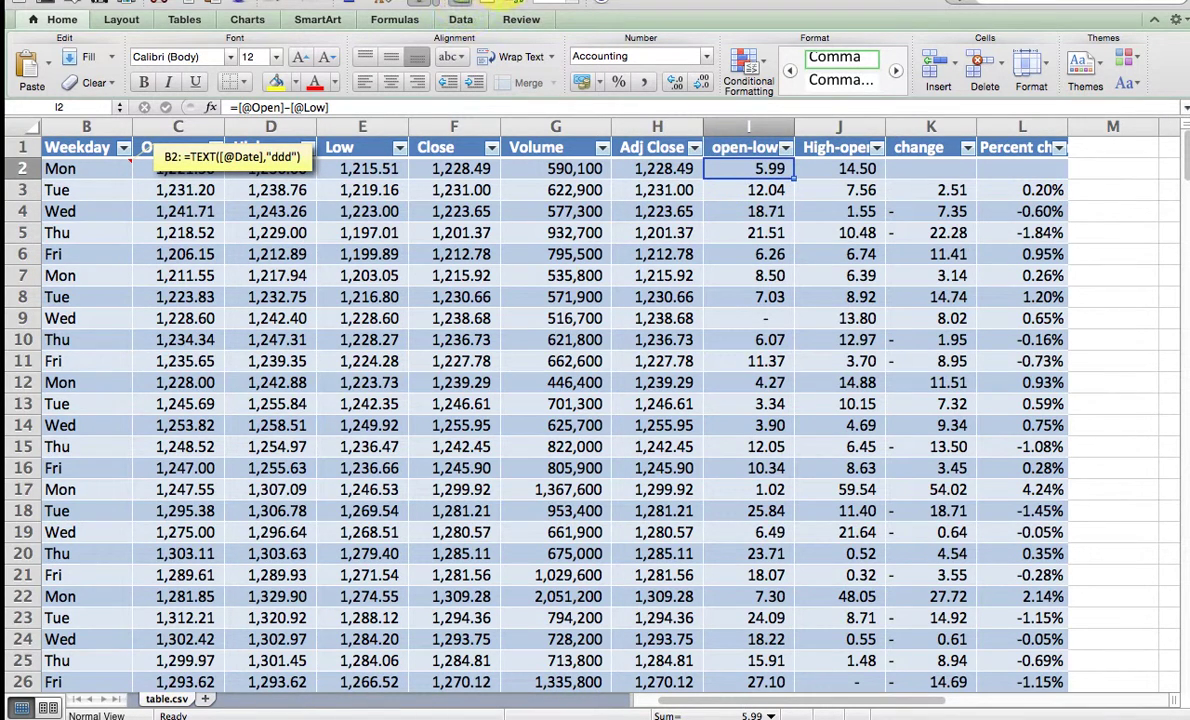
click(528, 2)
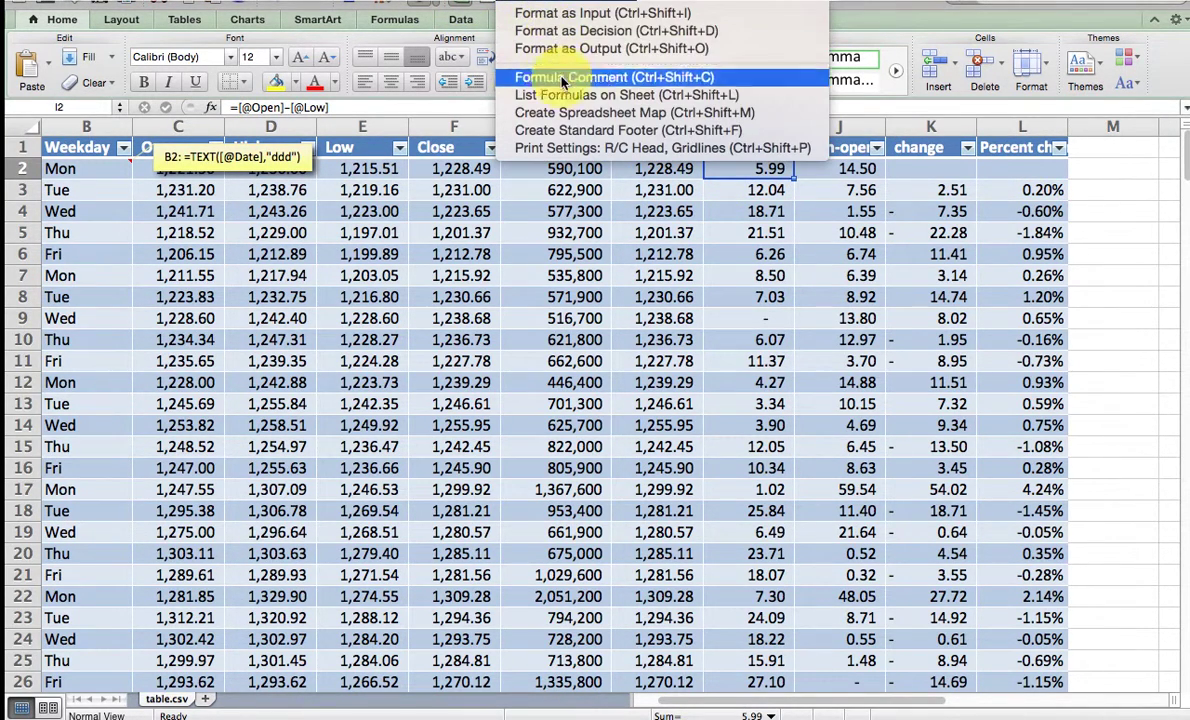
click(524, 76)
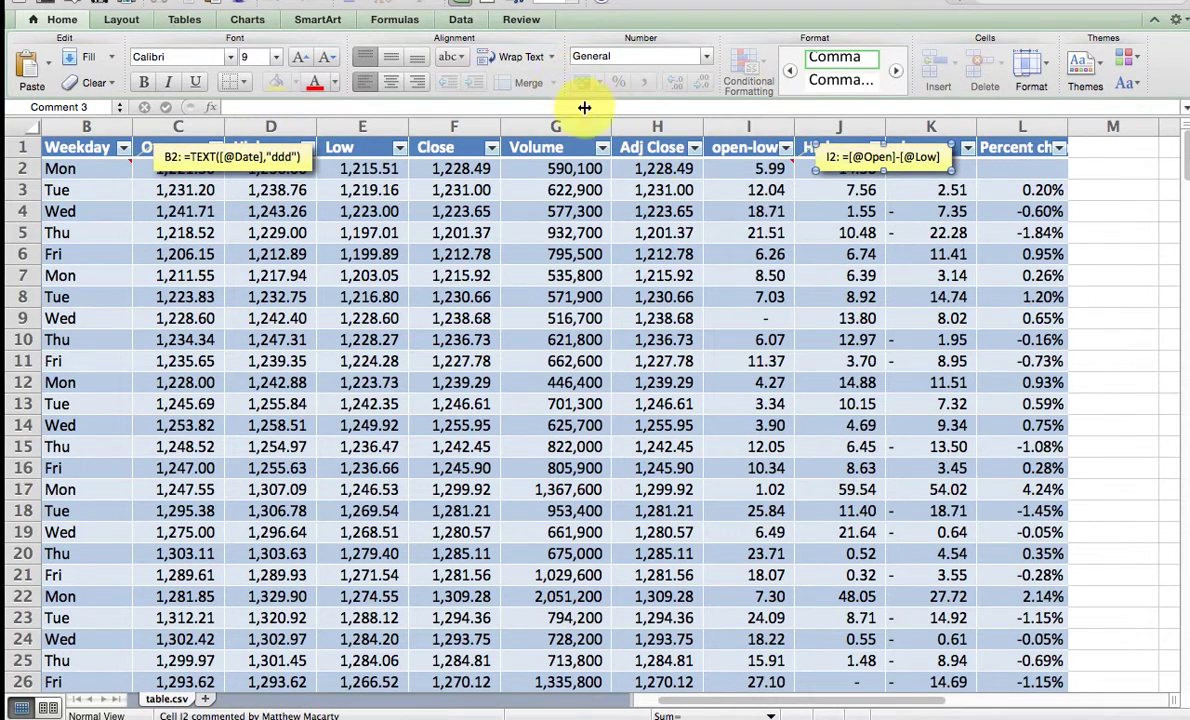
drag(831, 148, 530, 160)
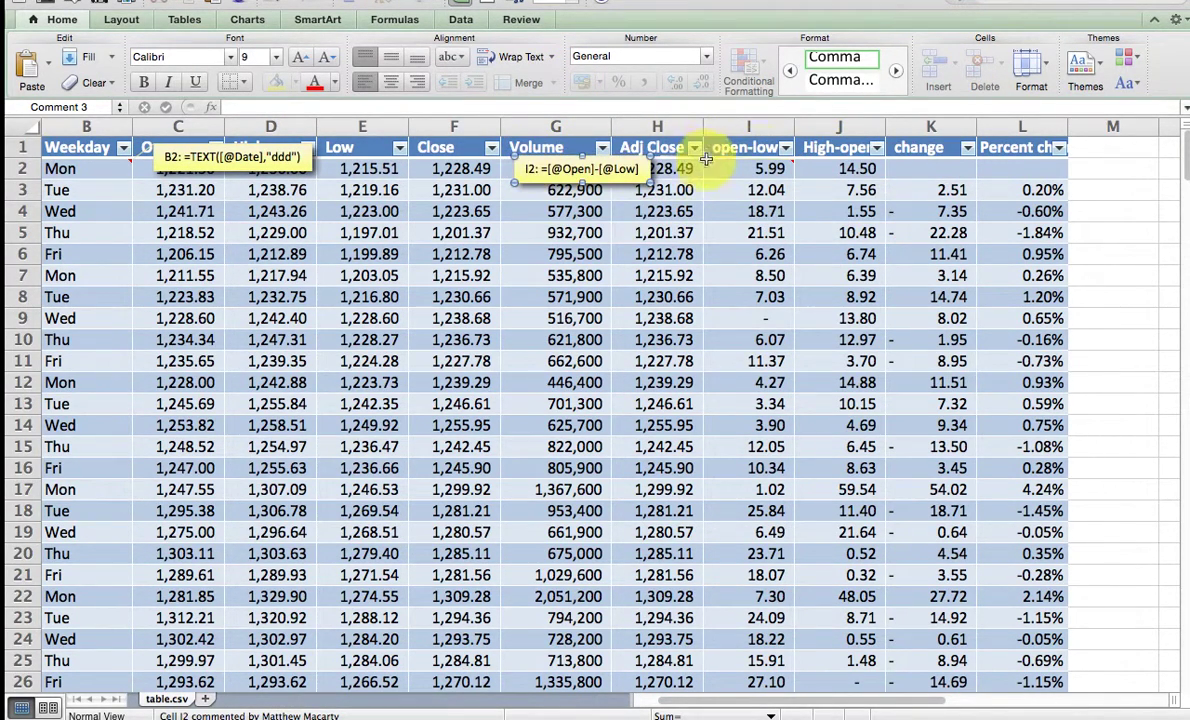
click(845, 167)
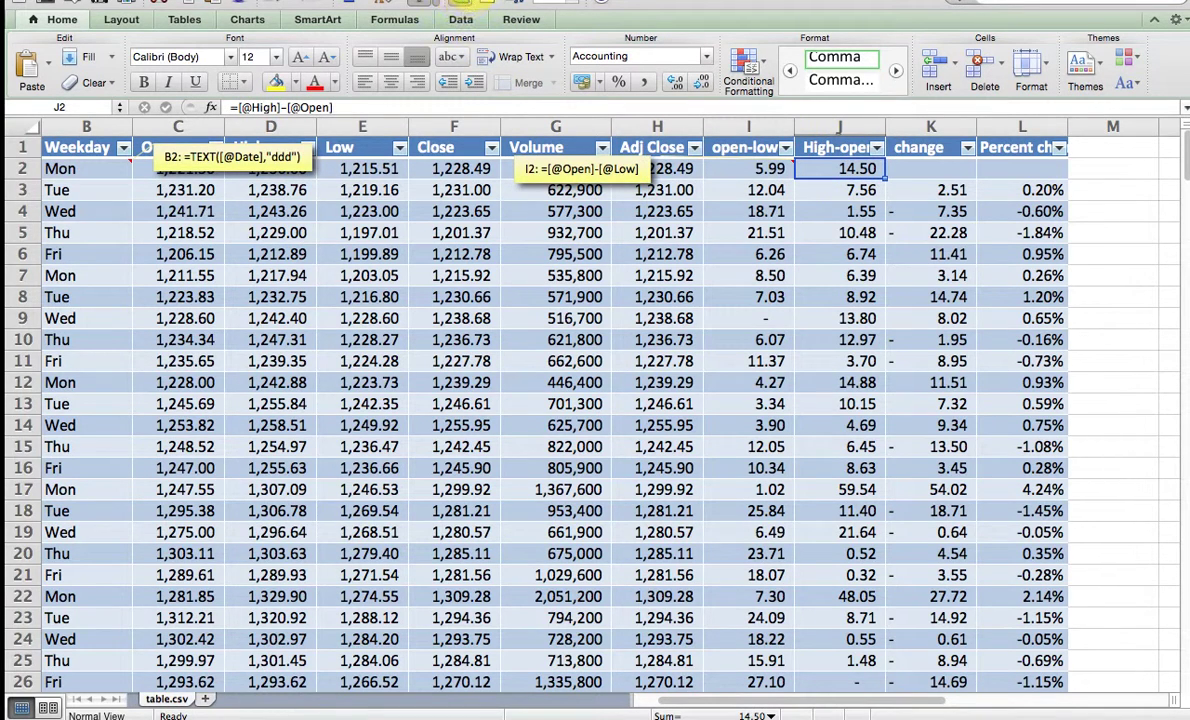
click(525, 2)
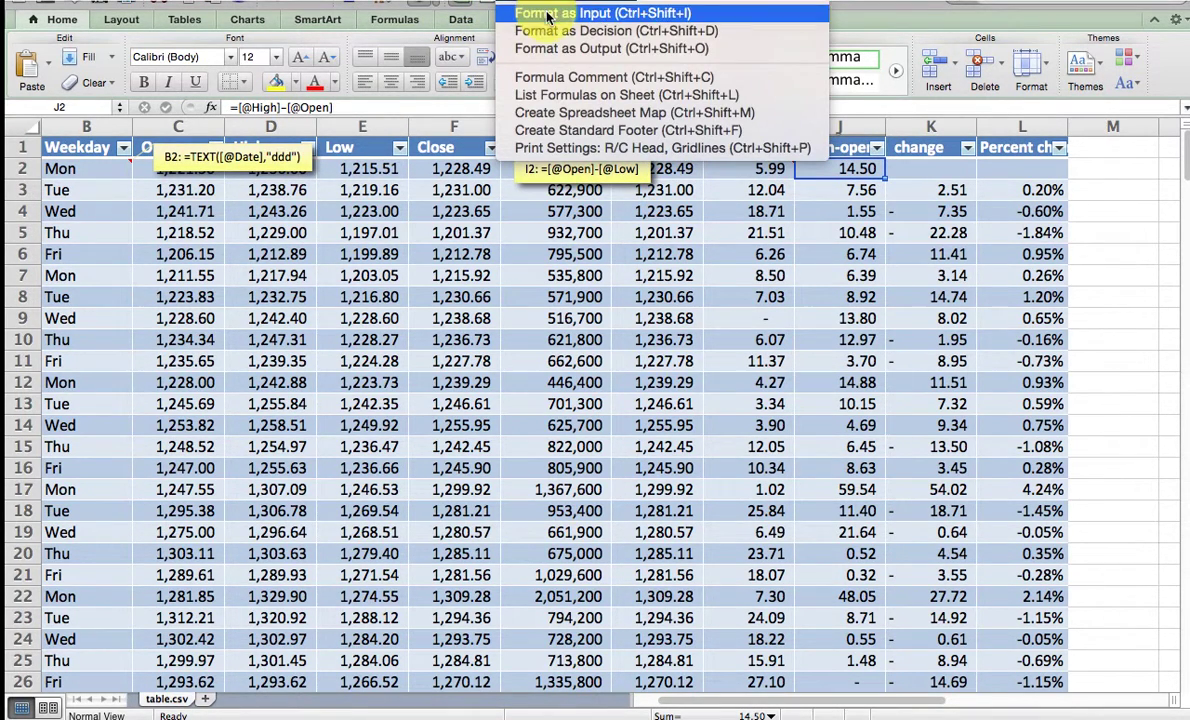
click(565, 77)
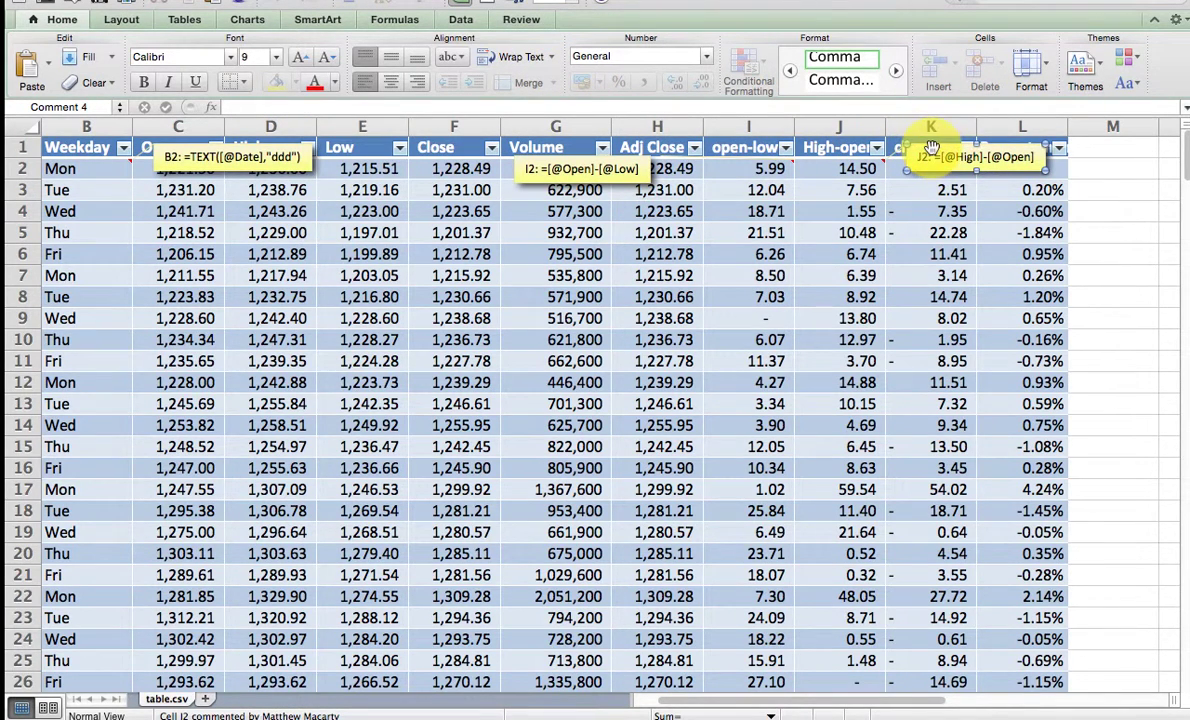
drag(931, 150, 621, 203)
Add formula comments to K3 and L3 and move them off those cells
click(903, 190)
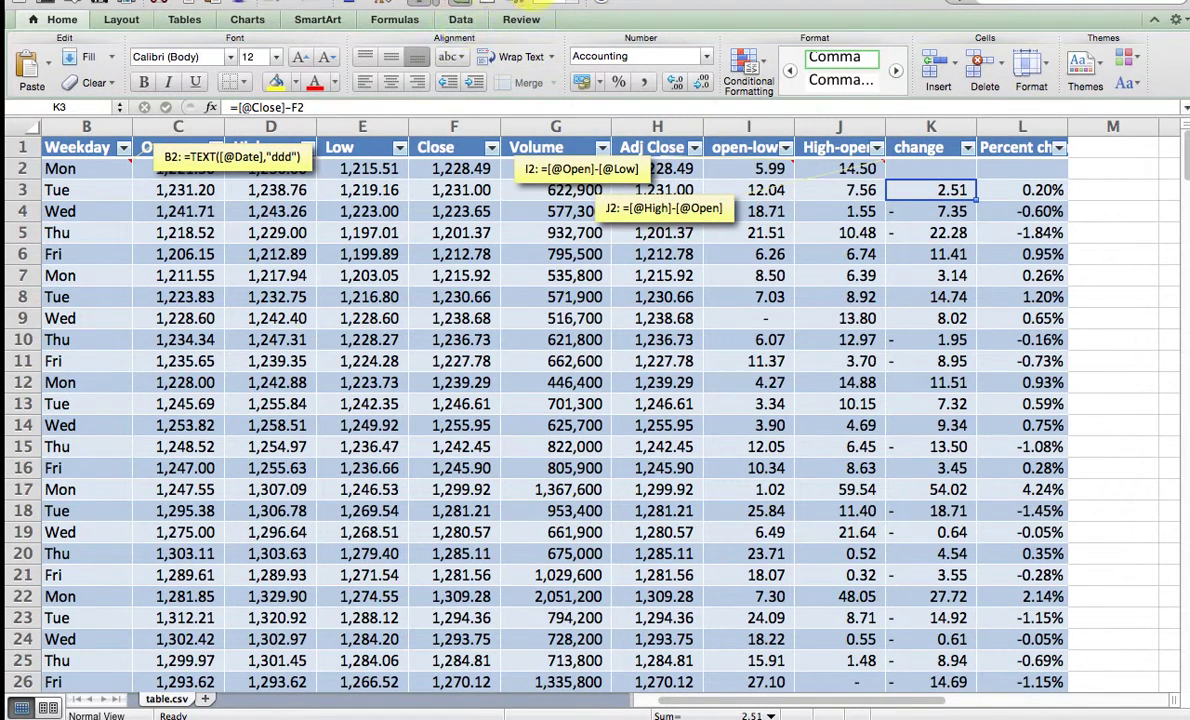
click(525, 2)
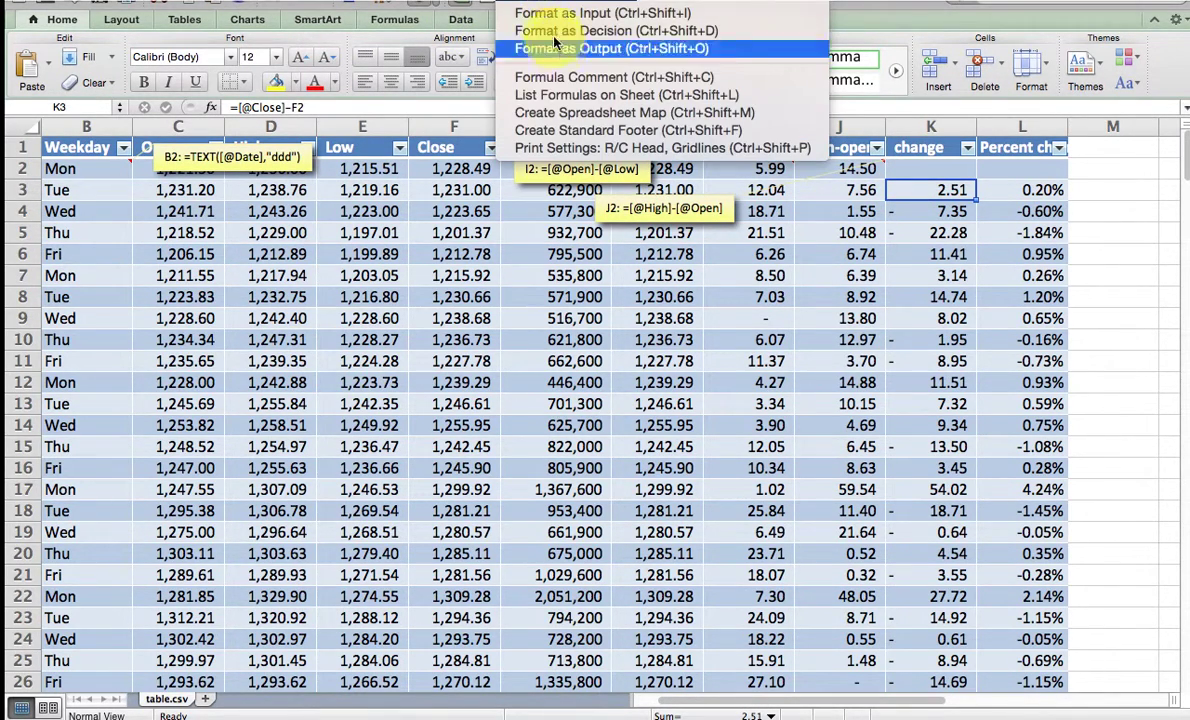
click(528, 76)
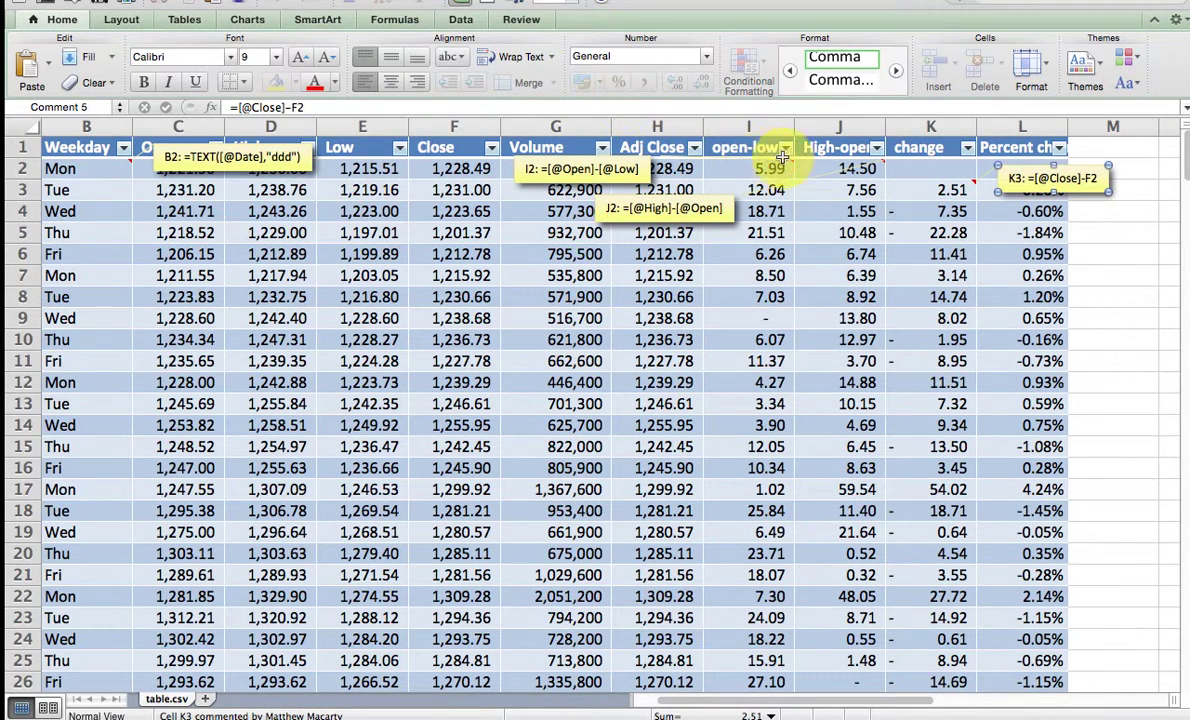
drag(1037, 165, 683, 232)
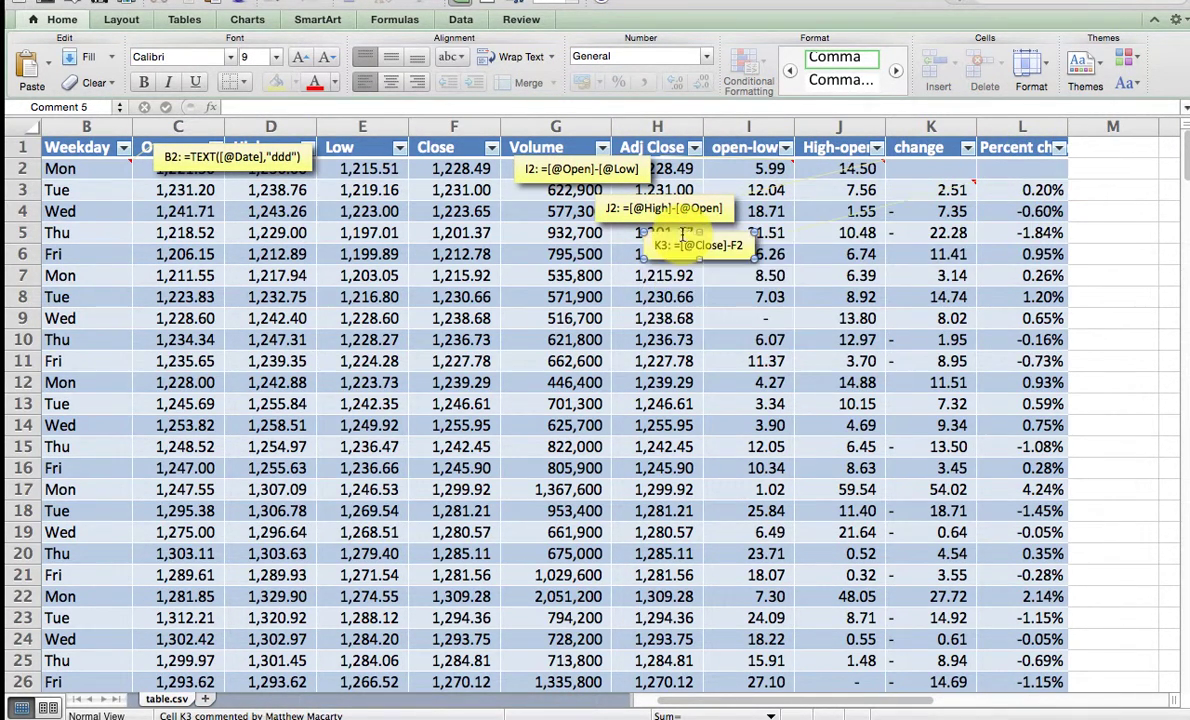
click(768, 307)
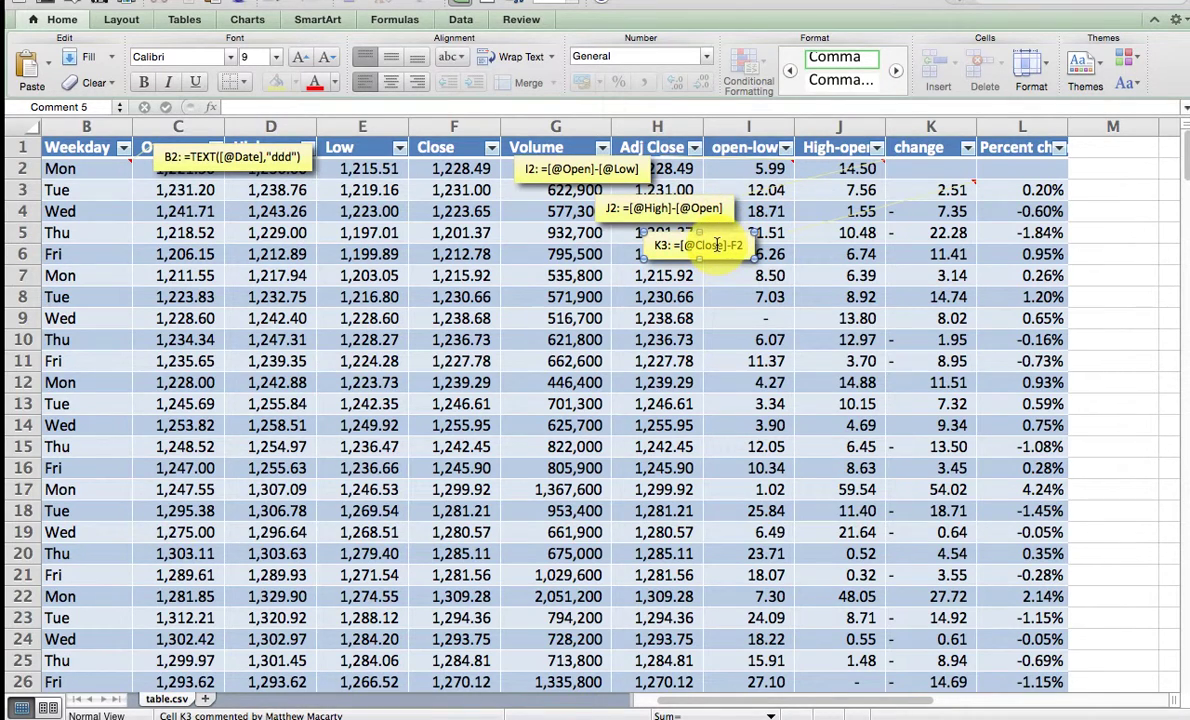
click(993, 191)
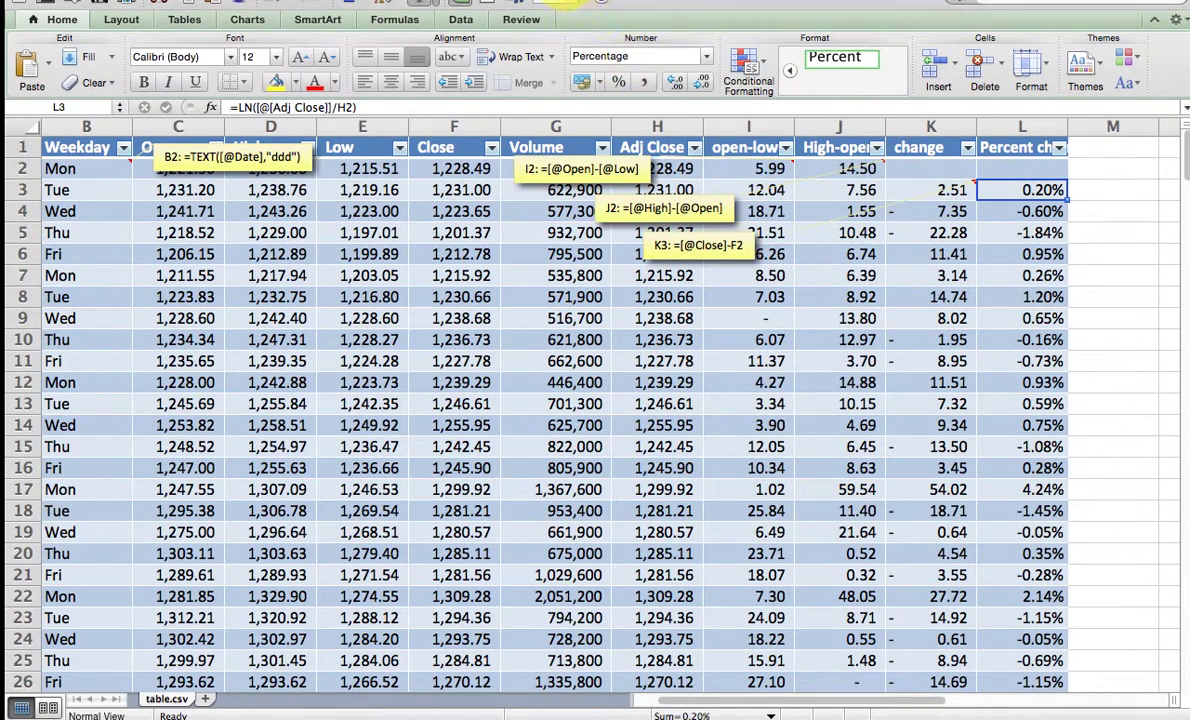
click(563, 3)
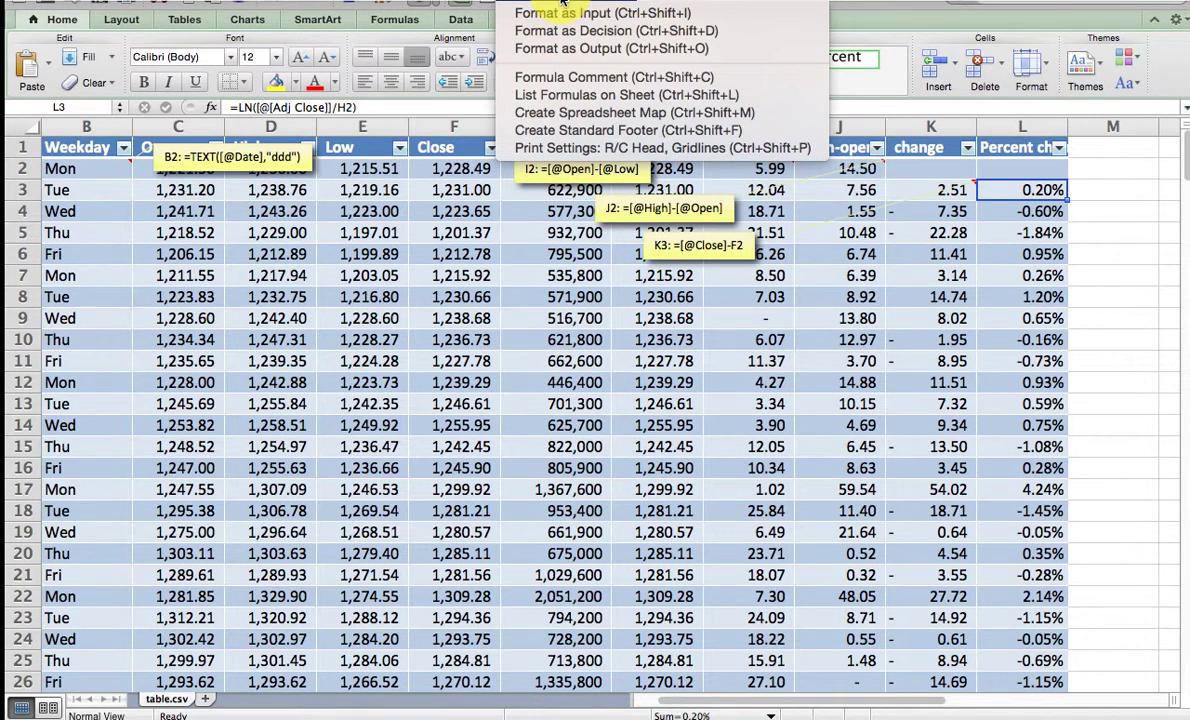
click(569, 78)
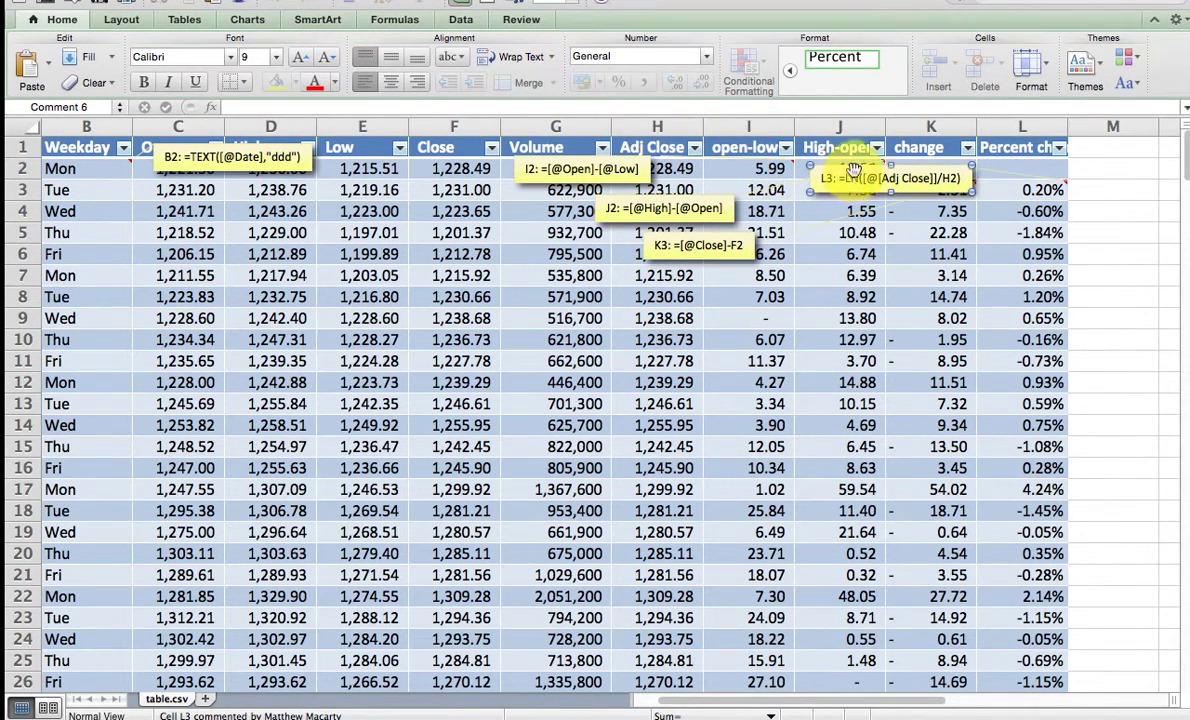
drag(851, 177, 733, 275)
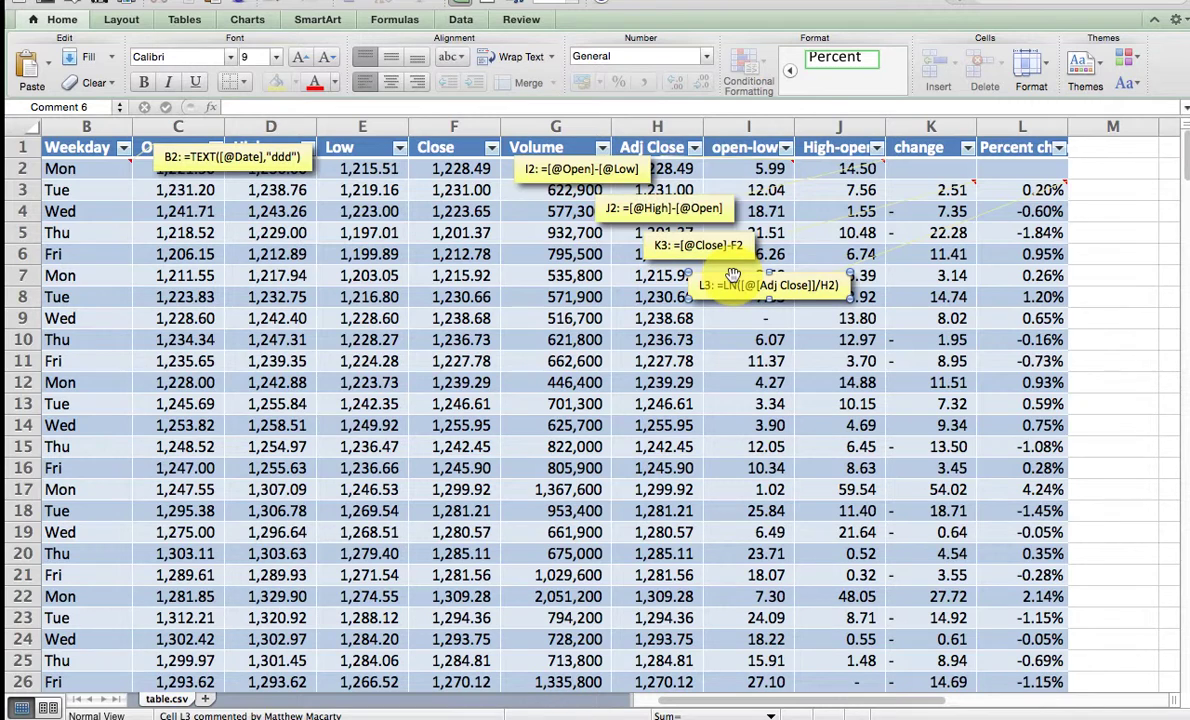
Enter a 'volatility' header in M1 and move to cell M24
click(1096, 150)
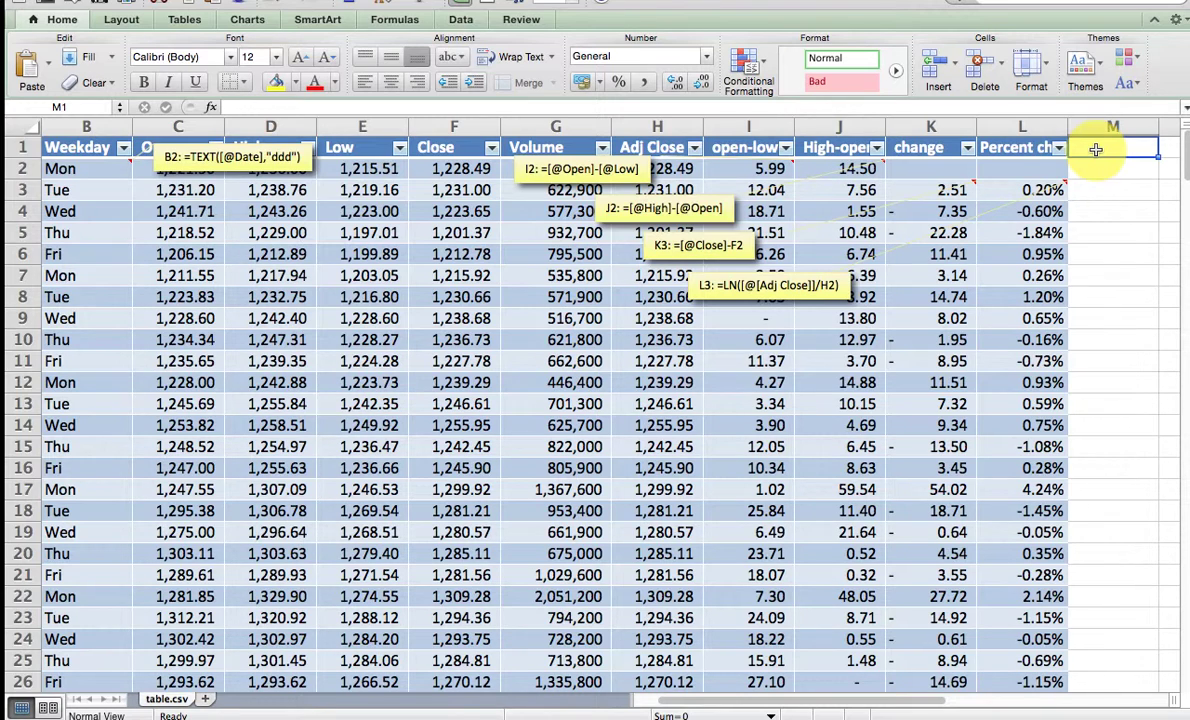
text(volatility)
key(Return)
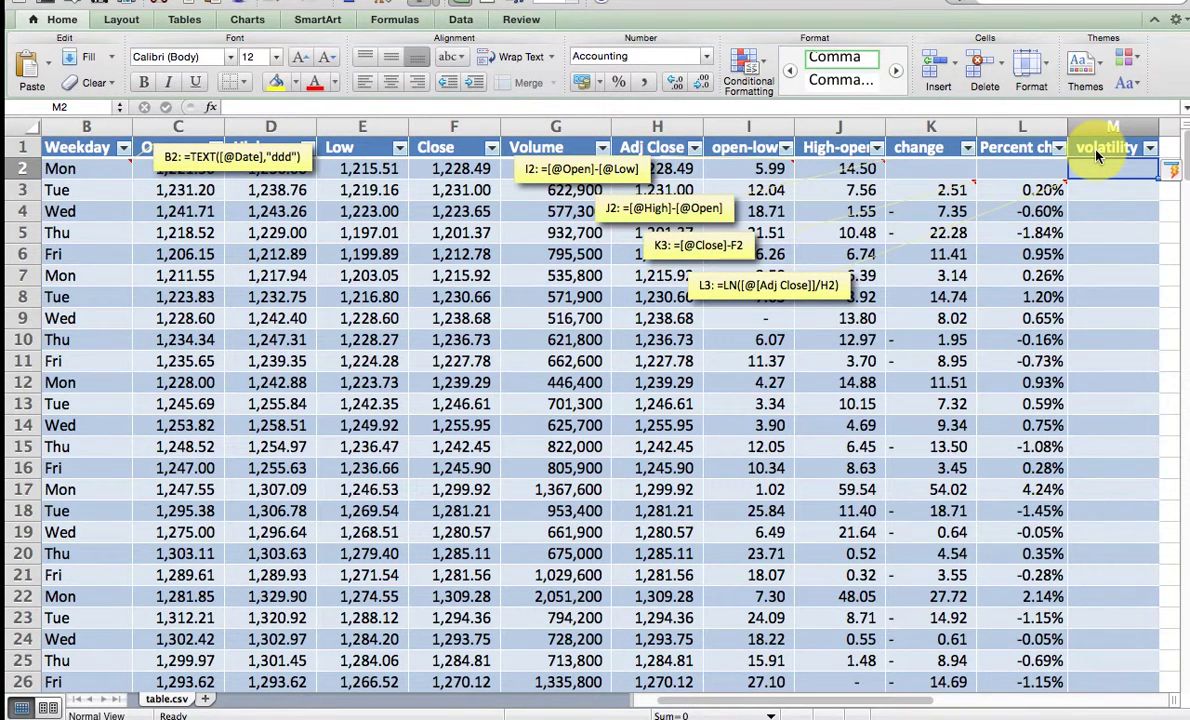
key(Return)
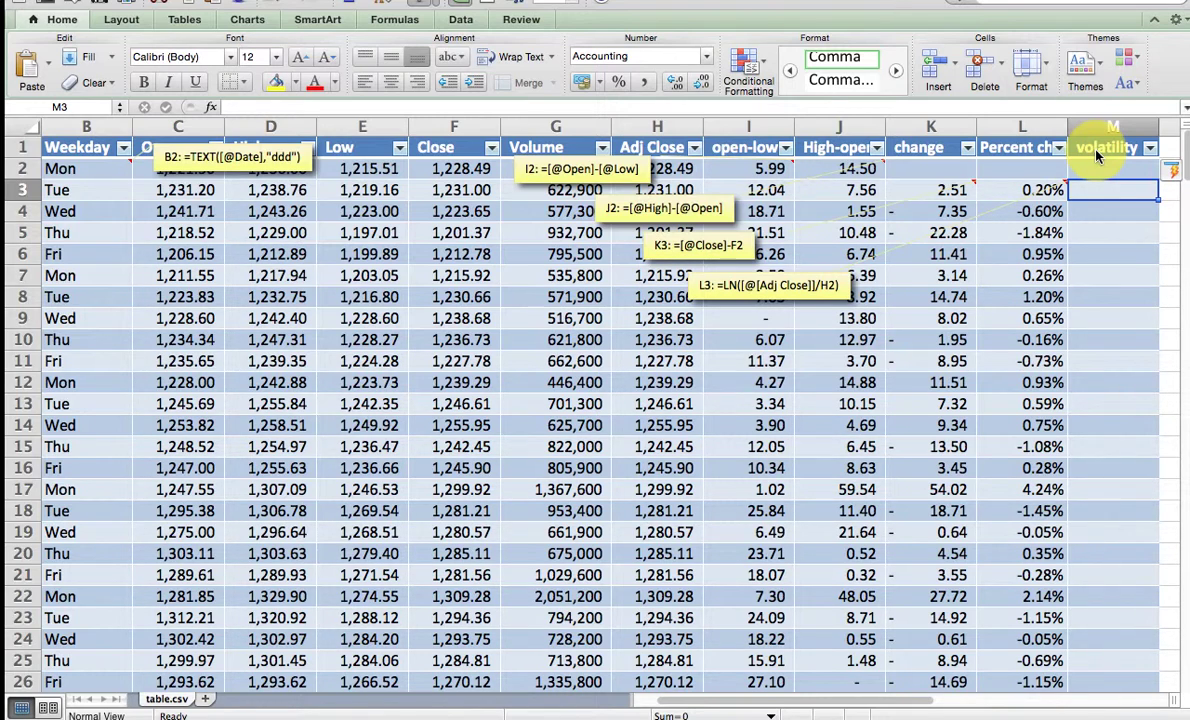
key(Down)
key(Down)
key(Down)
key(Down)
key(Down)
key(Down)
key(Down)
key(Down)
key(Down)
key(Down)
key(Down)
key(Down)
key(Down)
key(Down)
key(Down)
key(Down)
key(Down)
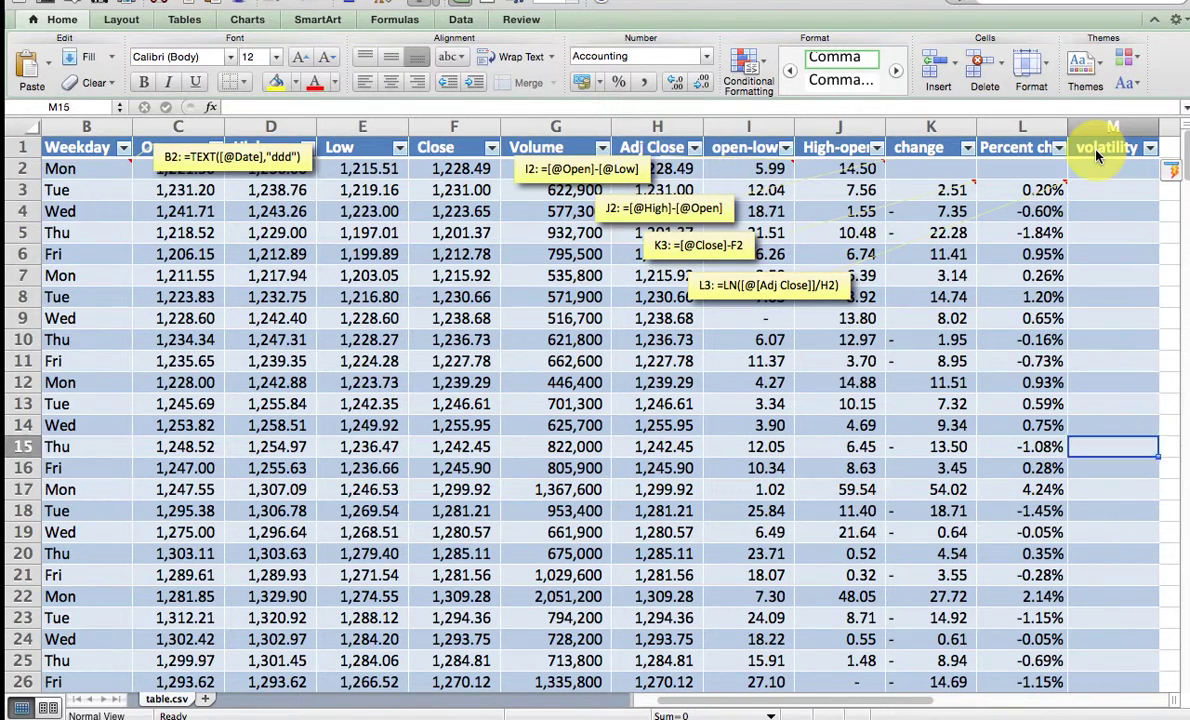
key(Down)
key(Down)
key(Down)
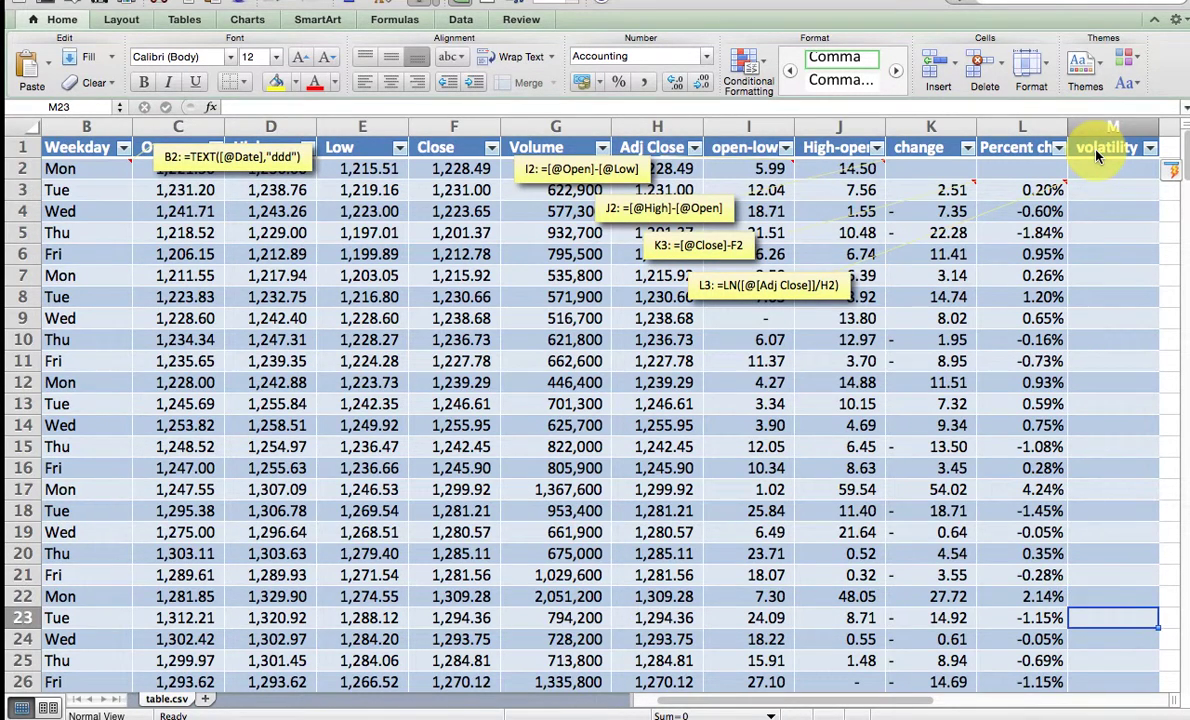
key(Down)
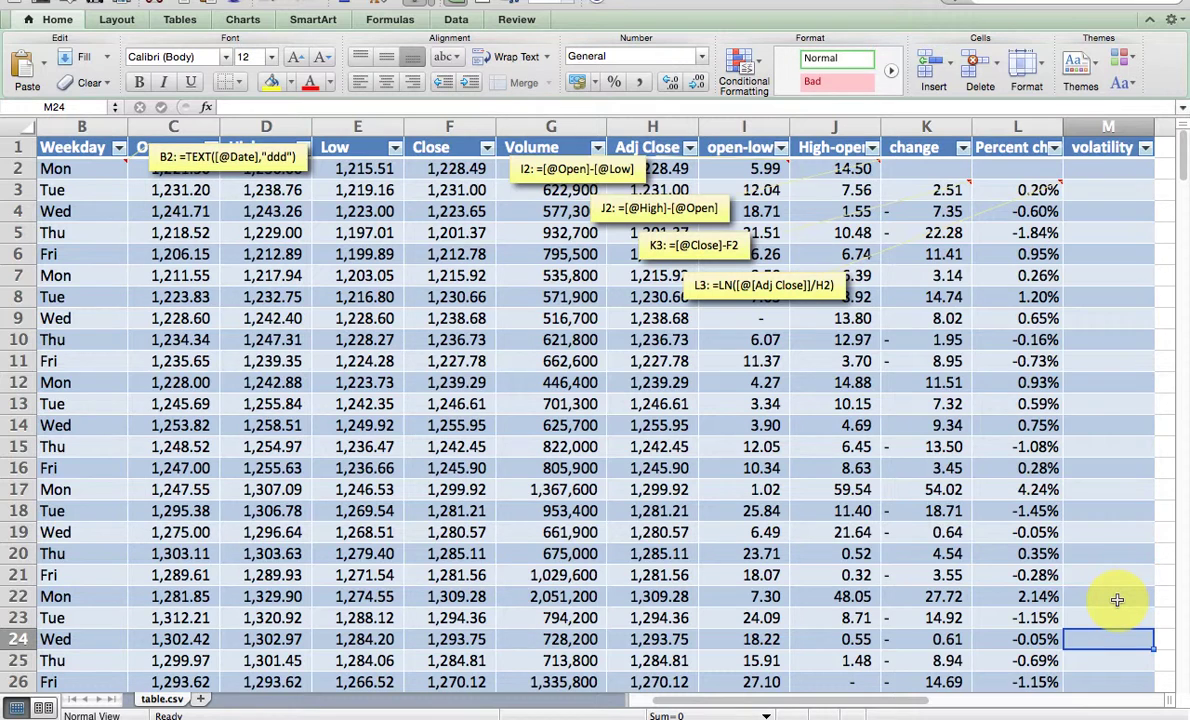
key(Left)
key(Left)
key(Left)
key(Left)
key(Left)
key(Left)
key(Left)
key(Left)
key(Left)
key(Left)
key(Left)
key(Left)
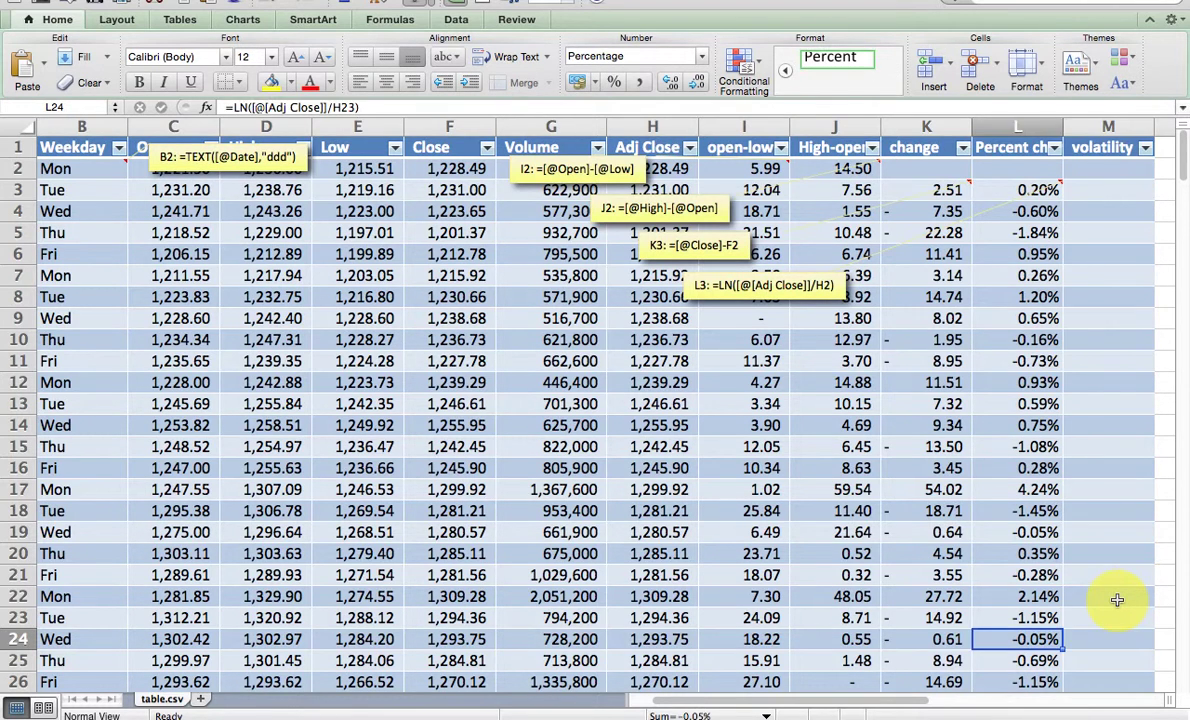
key(Right)
key(Right)
key(Right)
key(Right)
key(Right)
key(Right)
key(Right)
key(Right)
key(Right)
key(Right)
key(Right)
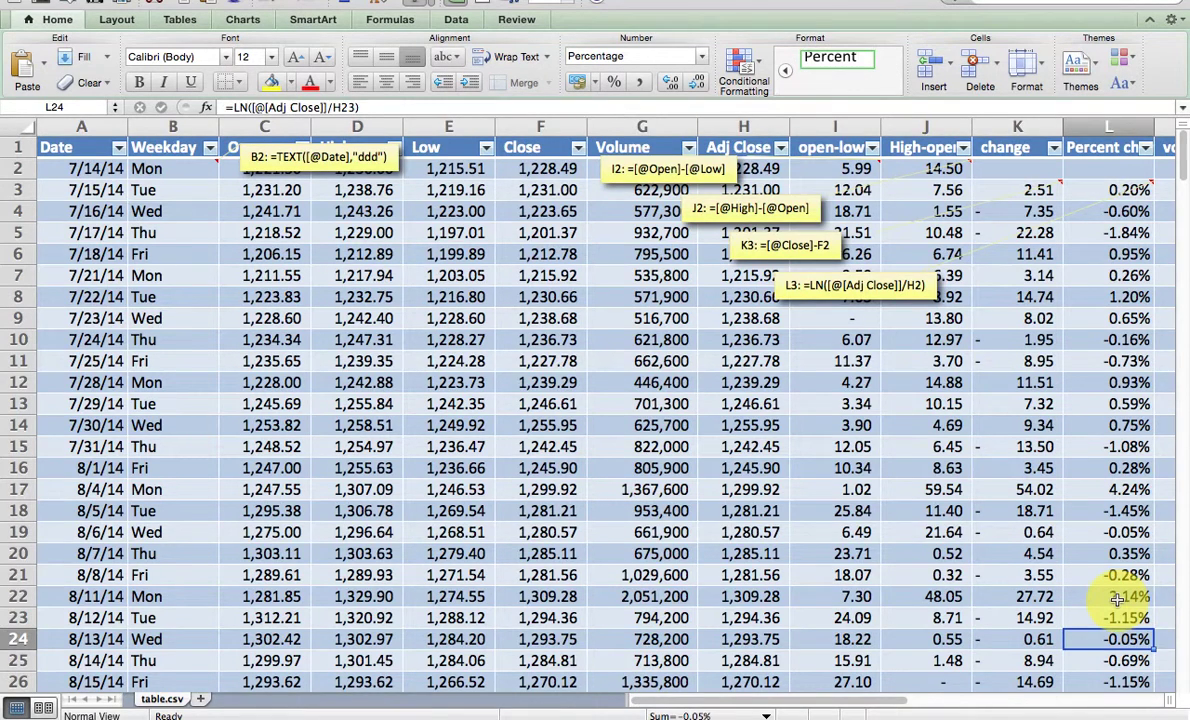
key(Right)
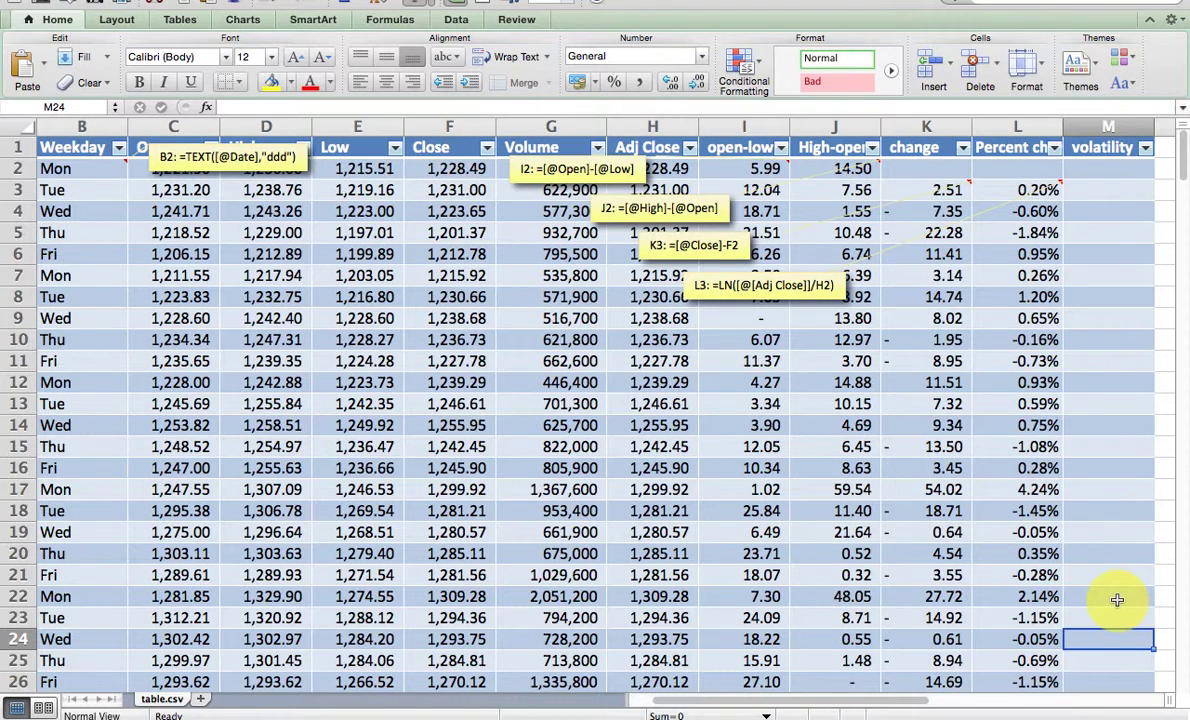
Enter =STDEV.S(L3:L23) in M24 as the 21-day volatility of Percent change
text(=stdev.S)
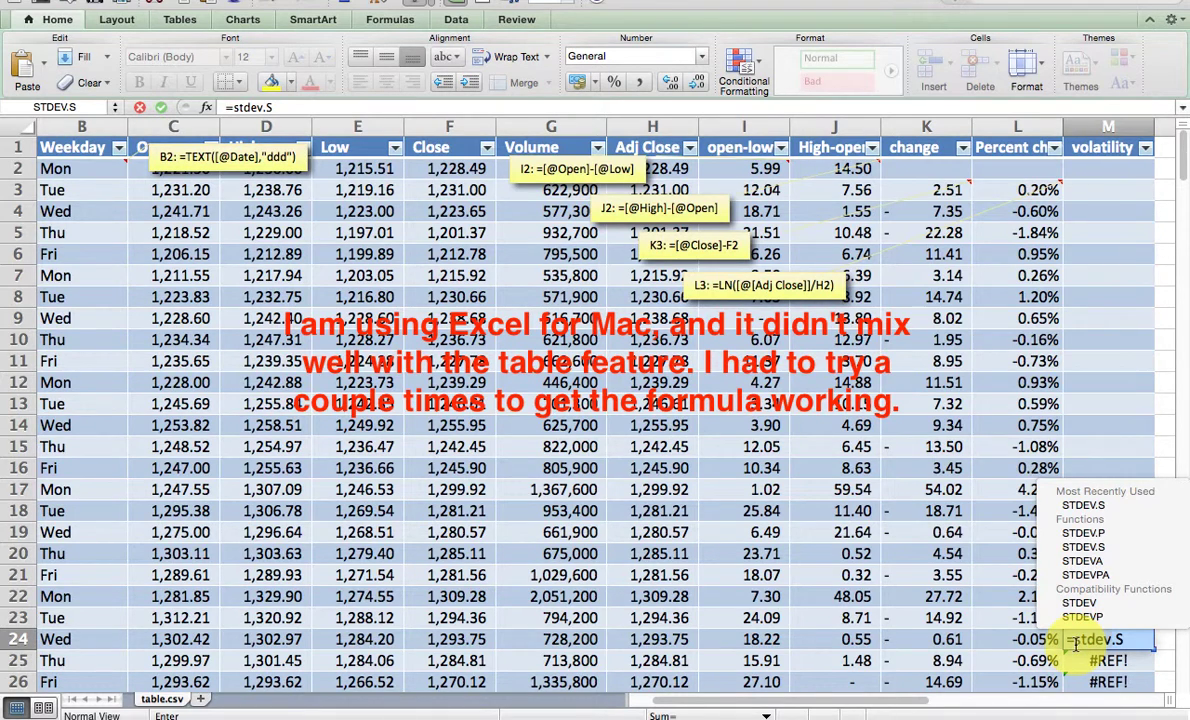
key(Down)
key(Down)
key(Down)
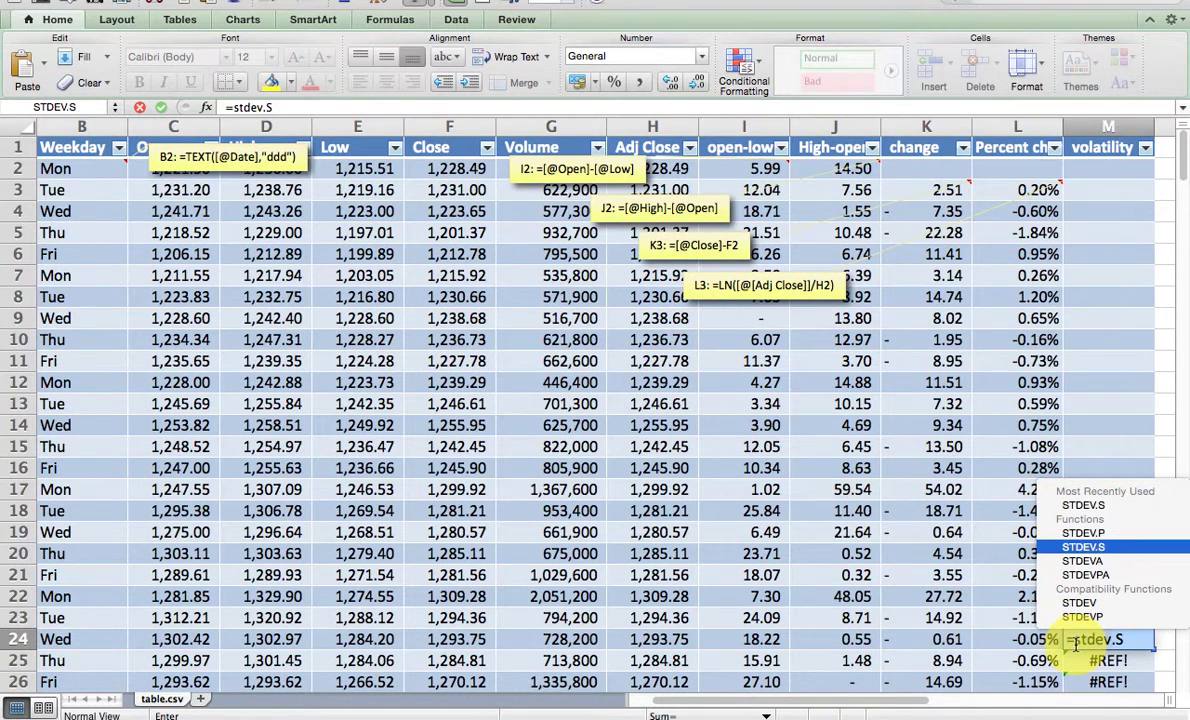
key(Tab)
key(Left)
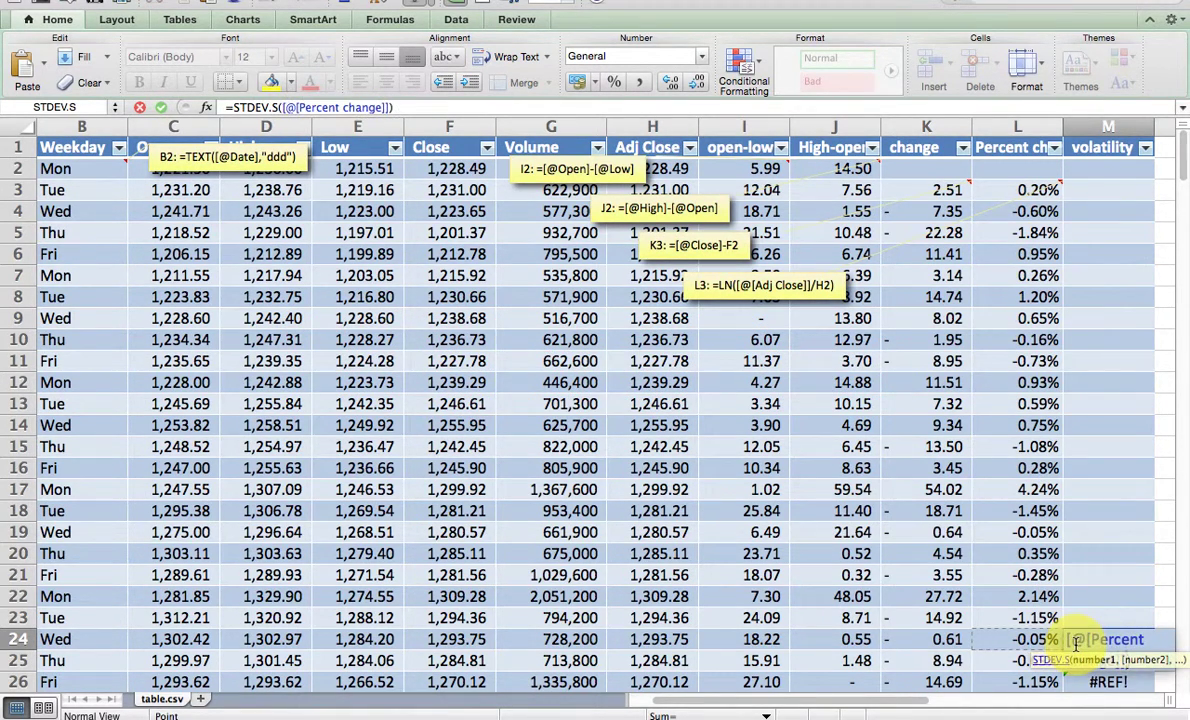
key(Up)
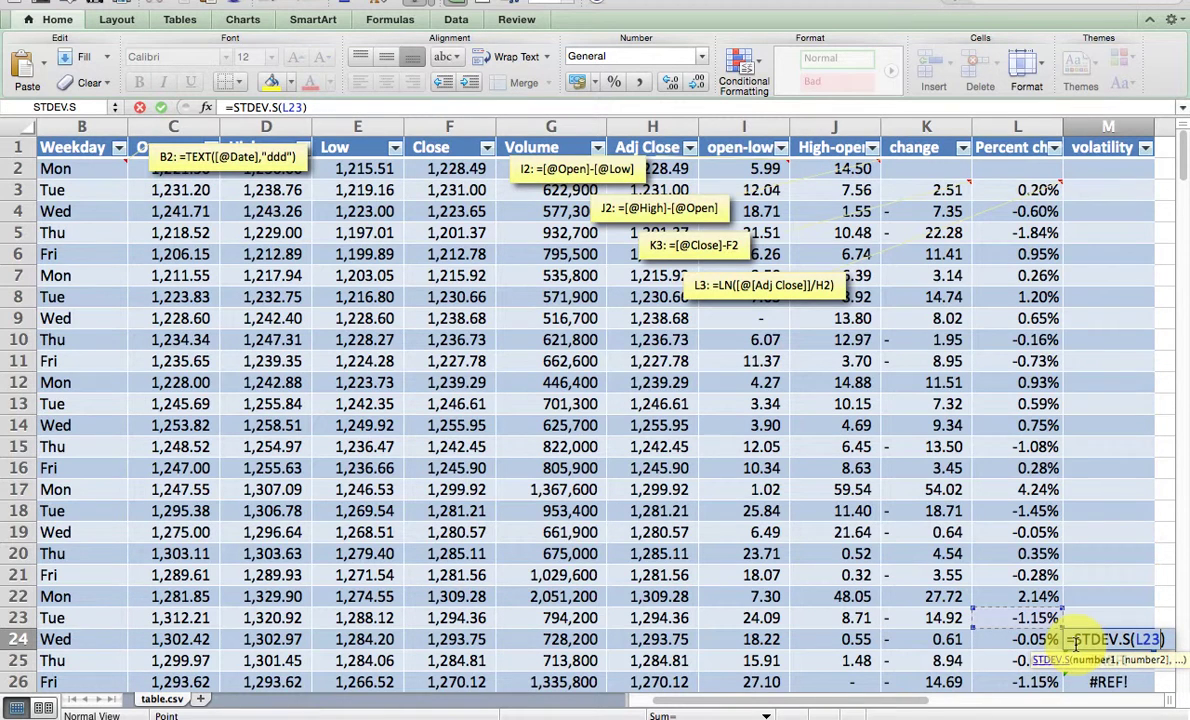
key(shift+Up)
key(shift+Up)
key(shift+Up)
key(shift+Up)
key(shift+Up)
key(shift+Up)
key(shift+Up)
key(shift+Up)
key(shift+Up)
key(shift+Up)
key(shift+Up)
key(shift+Up)
key(shift+Up)
key(shift+Up)
key(shift+Up)
key(shift+Up)
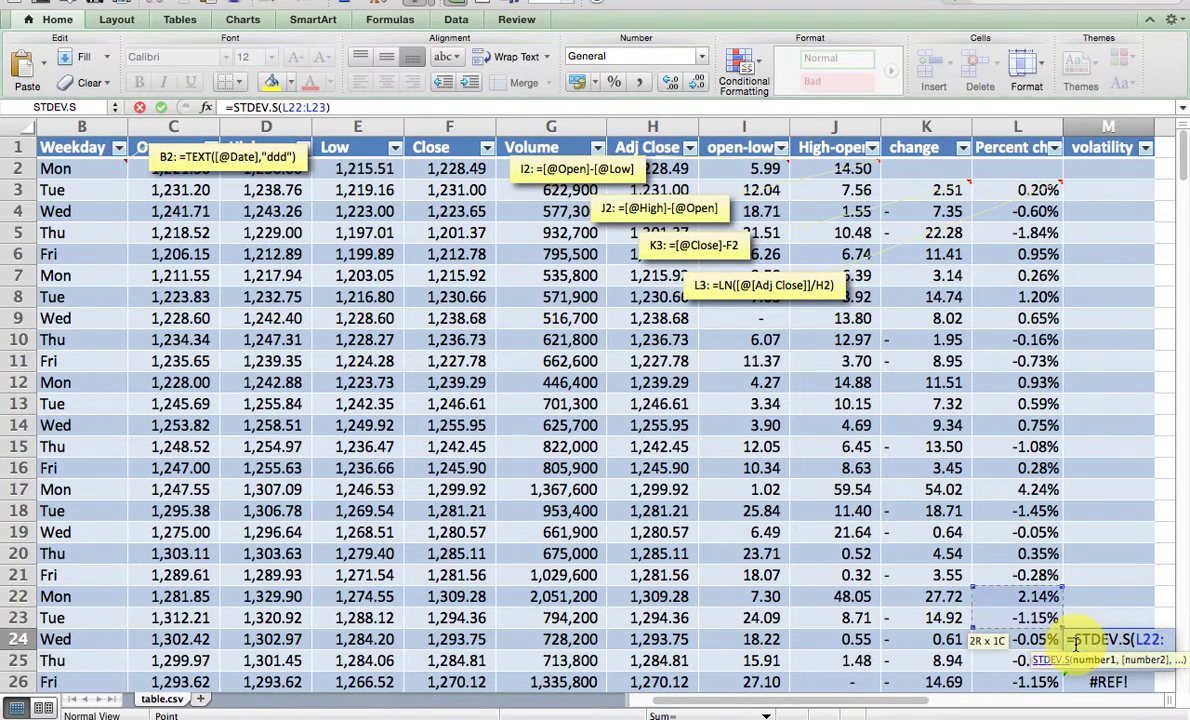
key(shift+Up)
key(shift+Up)
key(shift+Up)
key(shift+Up)
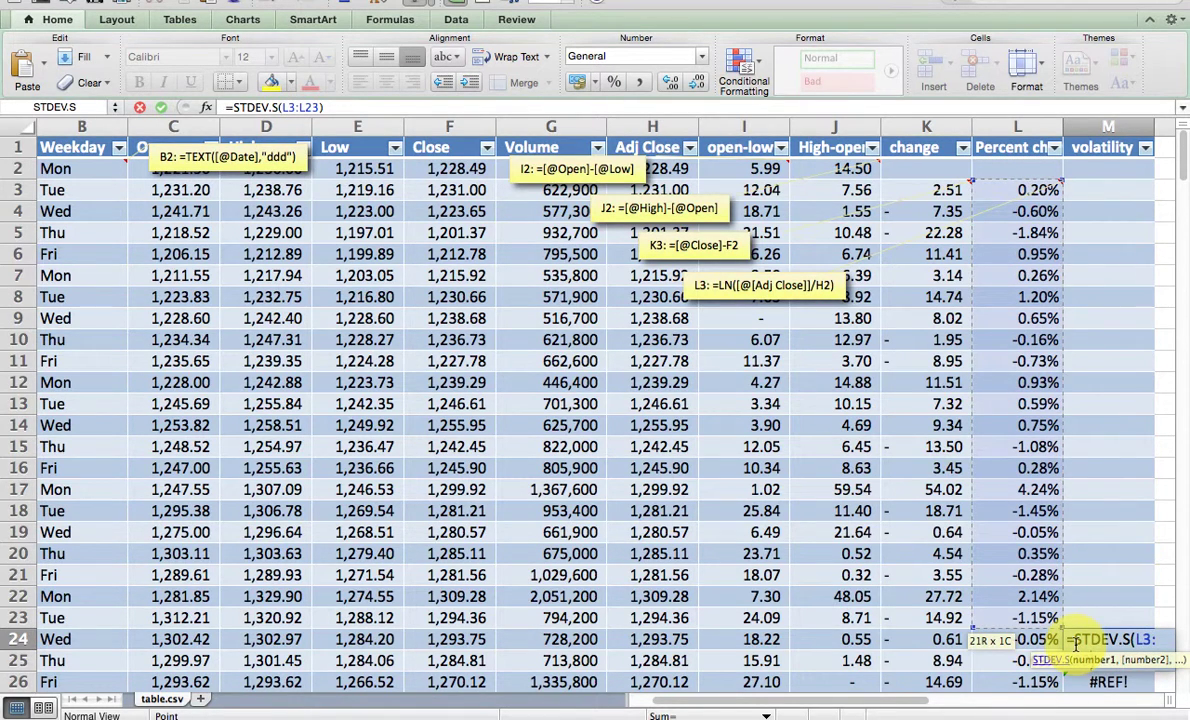
key(Return)
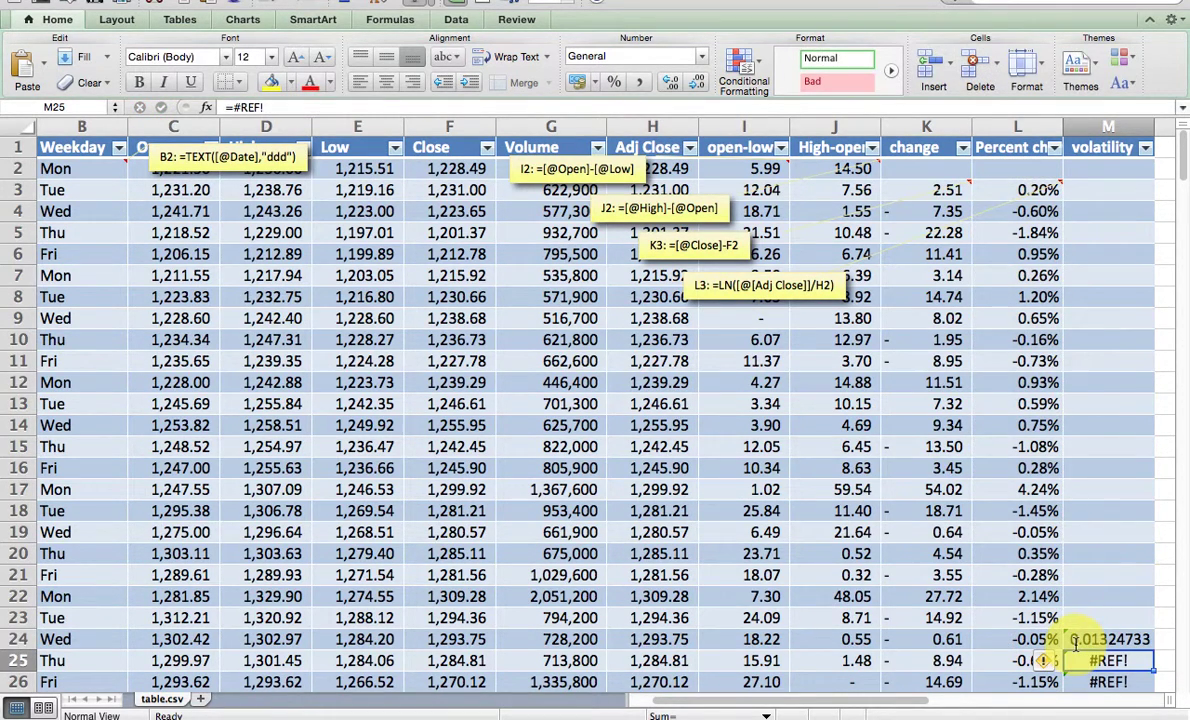
Fill the volatility formula down to M26 and format it as two-decimal percentages
click(1076, 641)
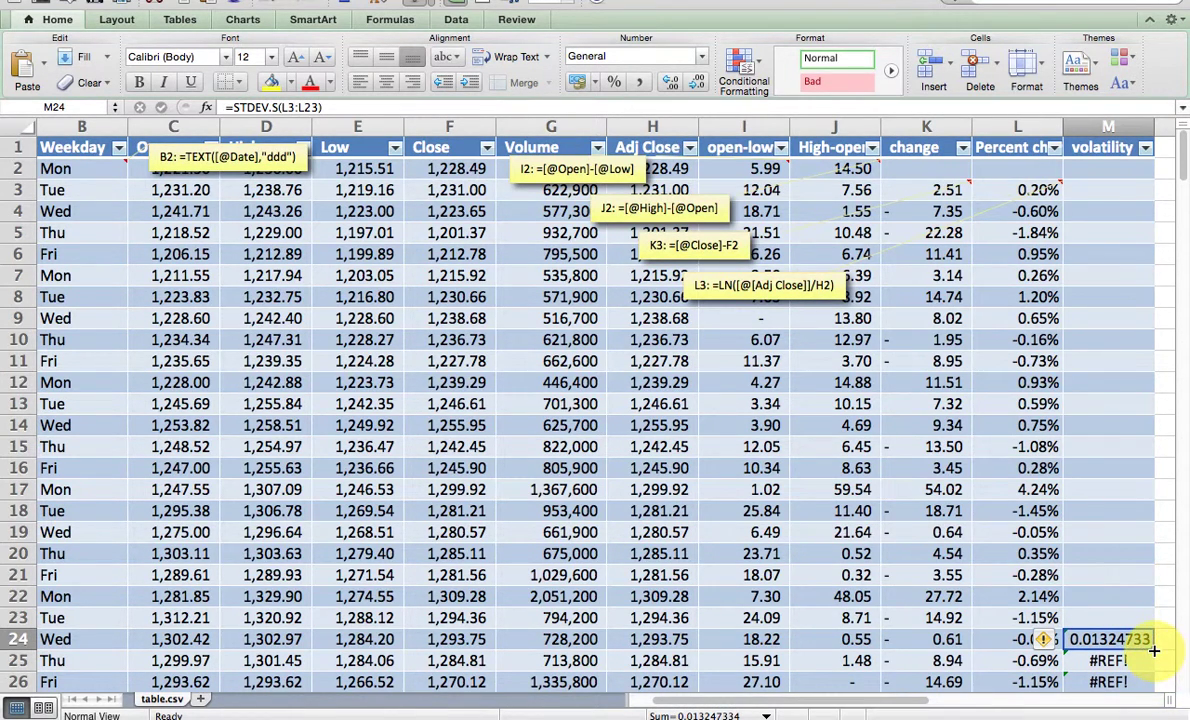
drag(1153, 651, 1143, 688)
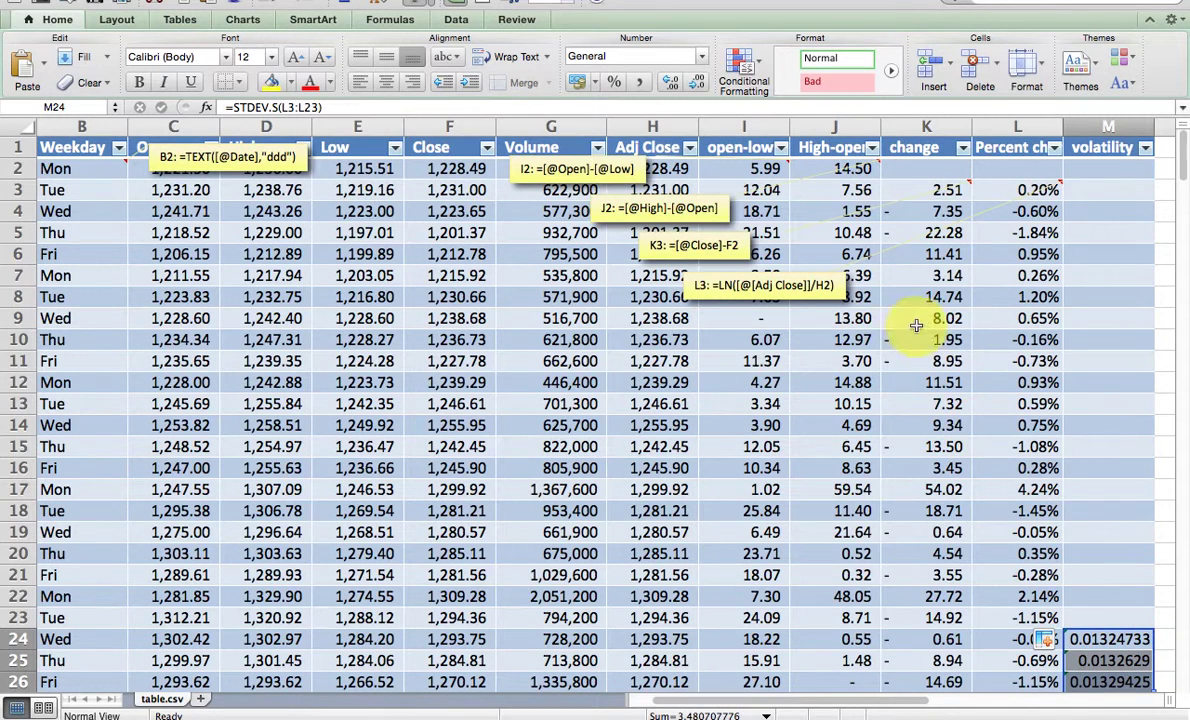
click(615, 88)
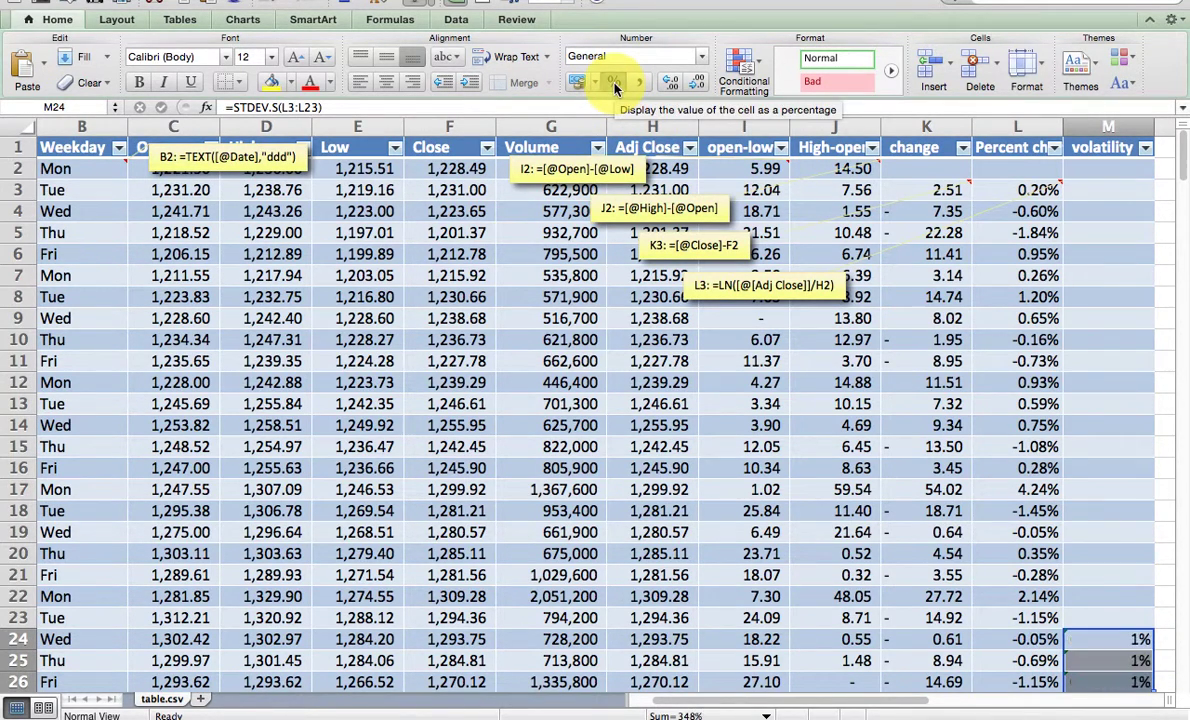
click(668, 84)
click(668, 84)
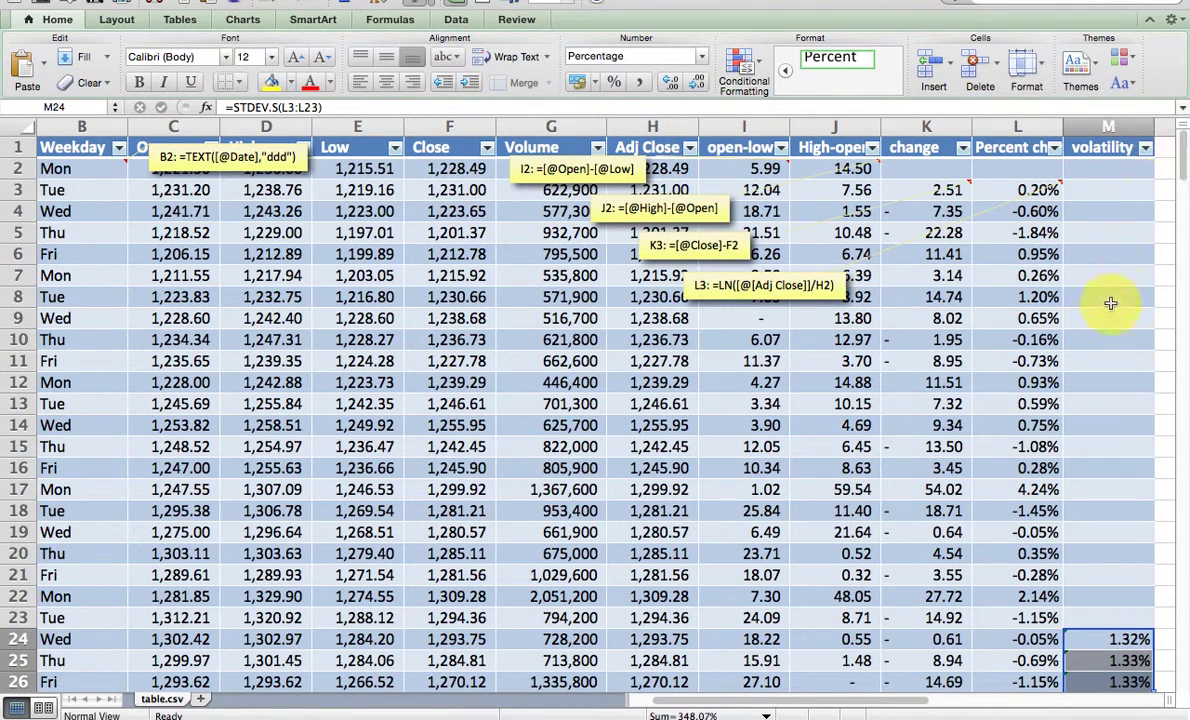
Enter the header 'annual volatility' in N1 so the table grows to column N
key(Right)
key(Right)
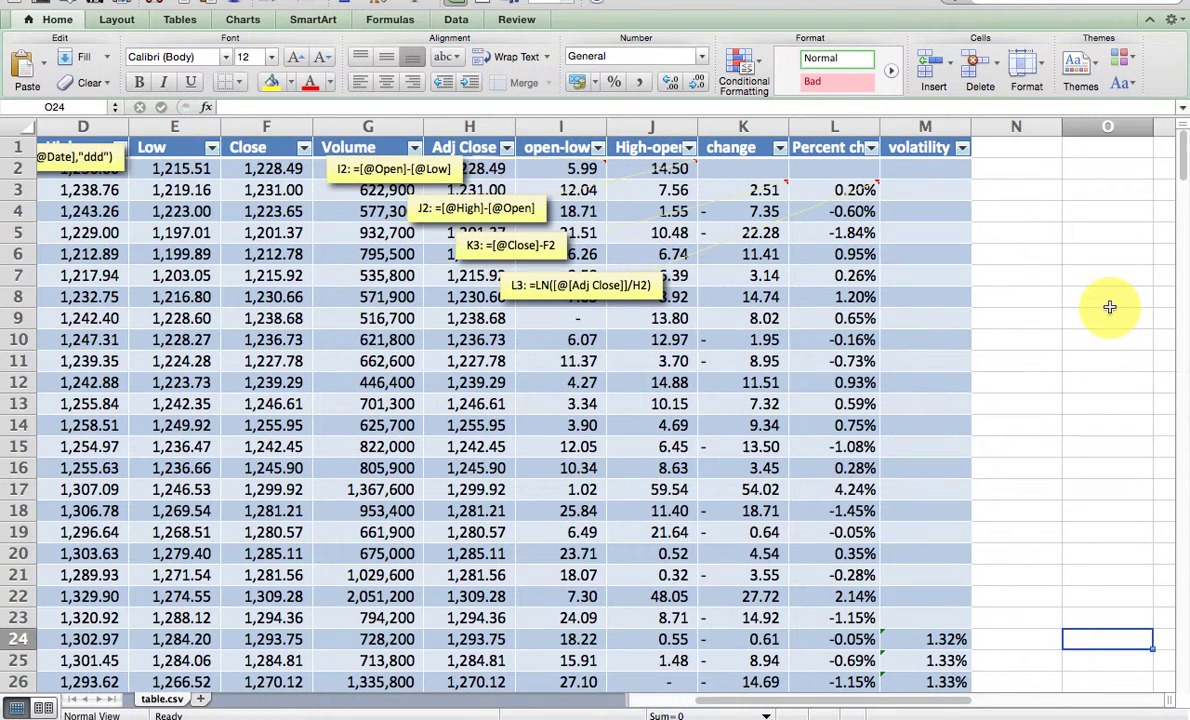
key(Left)
key(Up)
key(Up)
key(Up)
key(Up)
key(Up)
key(Up)
key(Up)
key(Up)
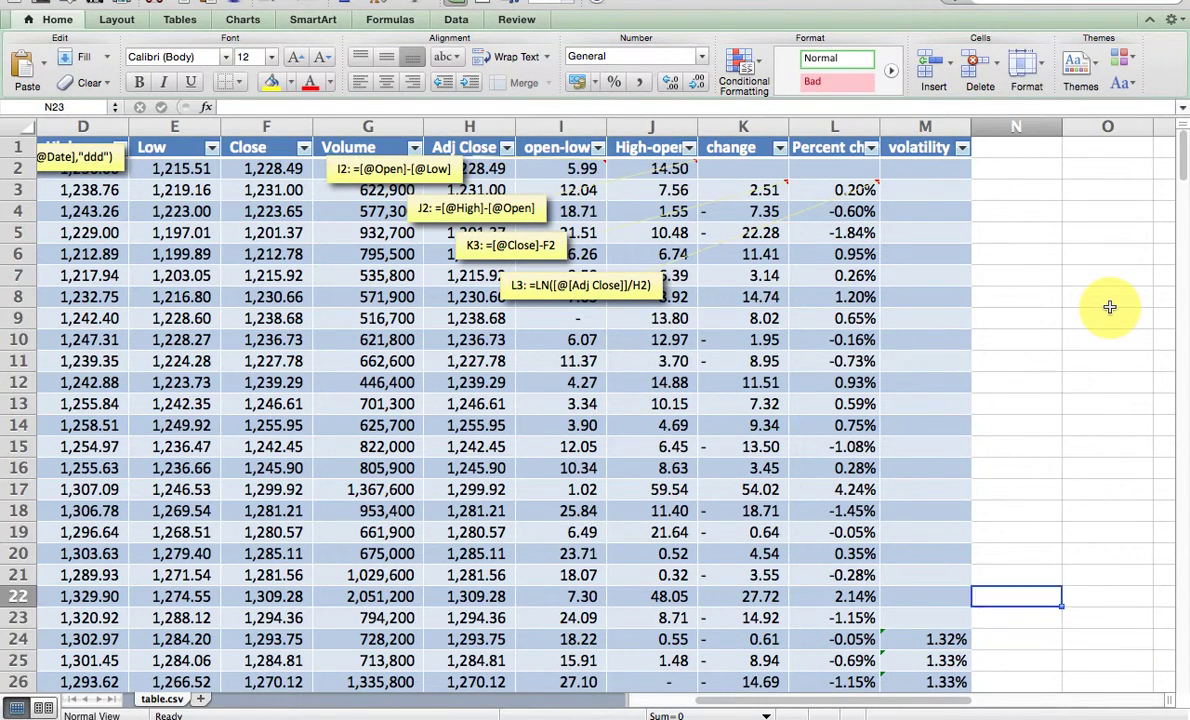
key(Up)
key(Up)
key(Up)
key(Up)
key(Up)
key(Up)
key(Up)
key(Up)
key(Up)
key(Up)
key(Up)
key(Up)
key(Up)
key(Up)
key(Up)
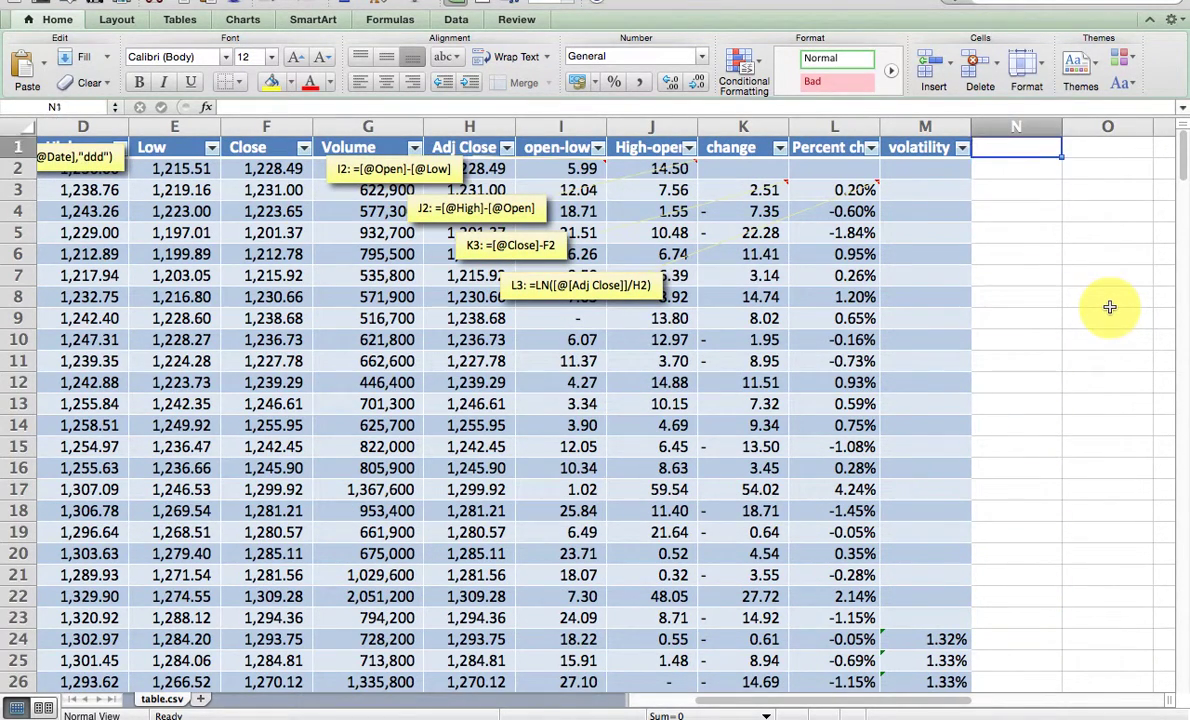
text(ann)
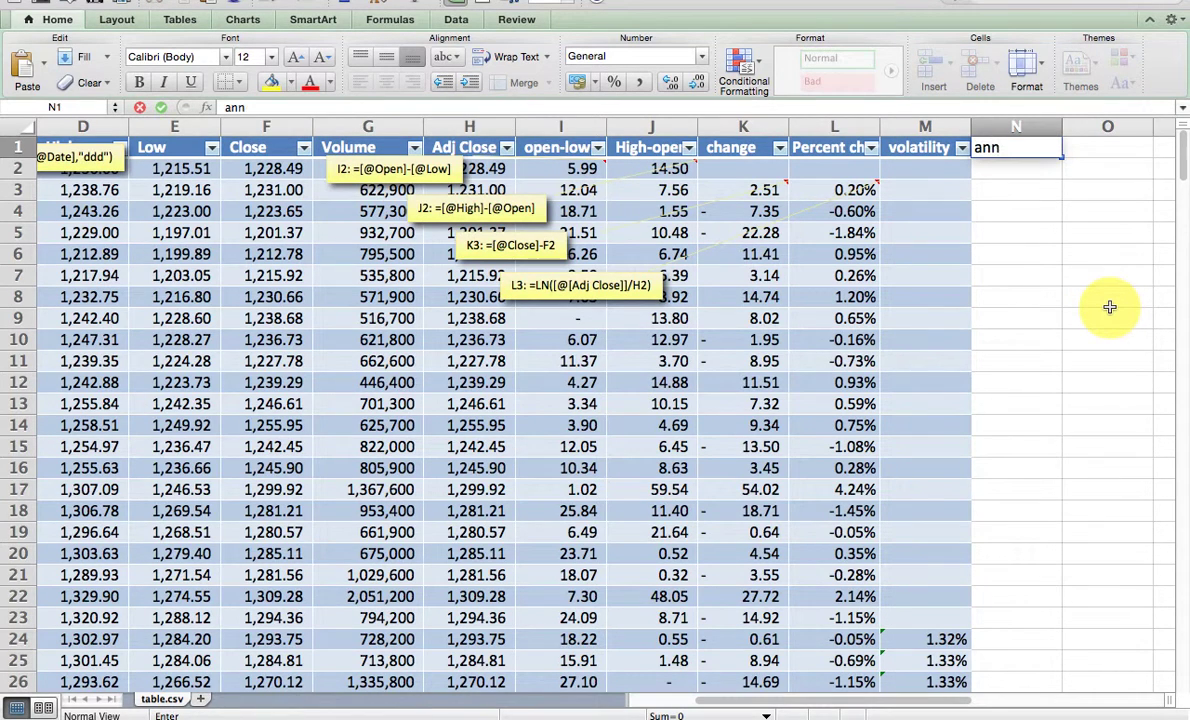
text(ual volatility)
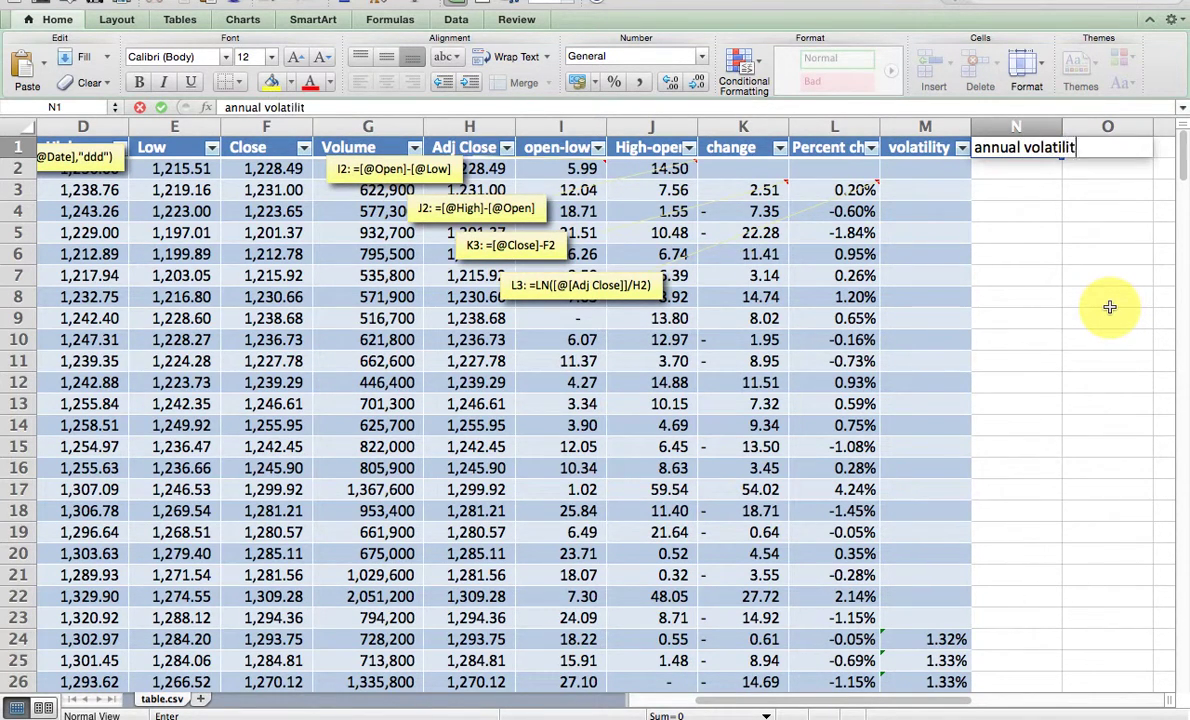
key(Return)
key(Down)
key(Down)
key(Down)
key(Down)
key(Down)
key(Down)
key(Down)
key(Down)
key(Down)
key(Down)
key(Down)
key(Down)
key(Down)
key(Down)
key(Down)
key(Down)
key(Down)
key(Down)
key(Down)
key(Down)
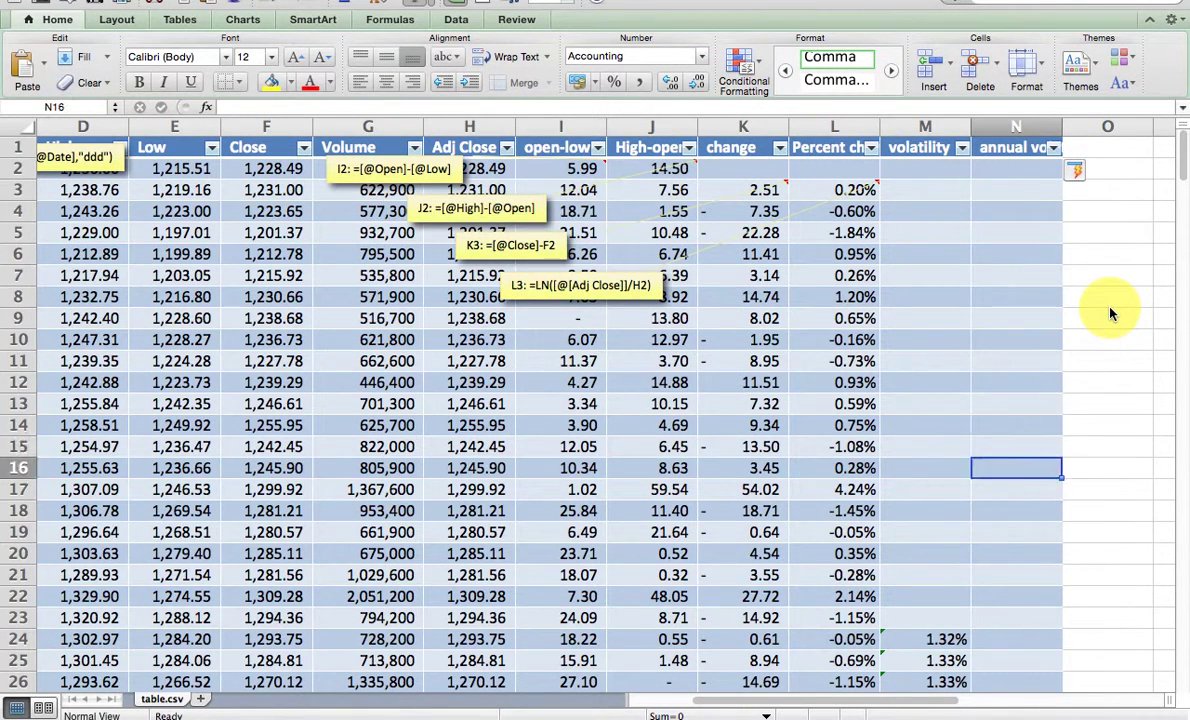
key(Down)
key(Down)
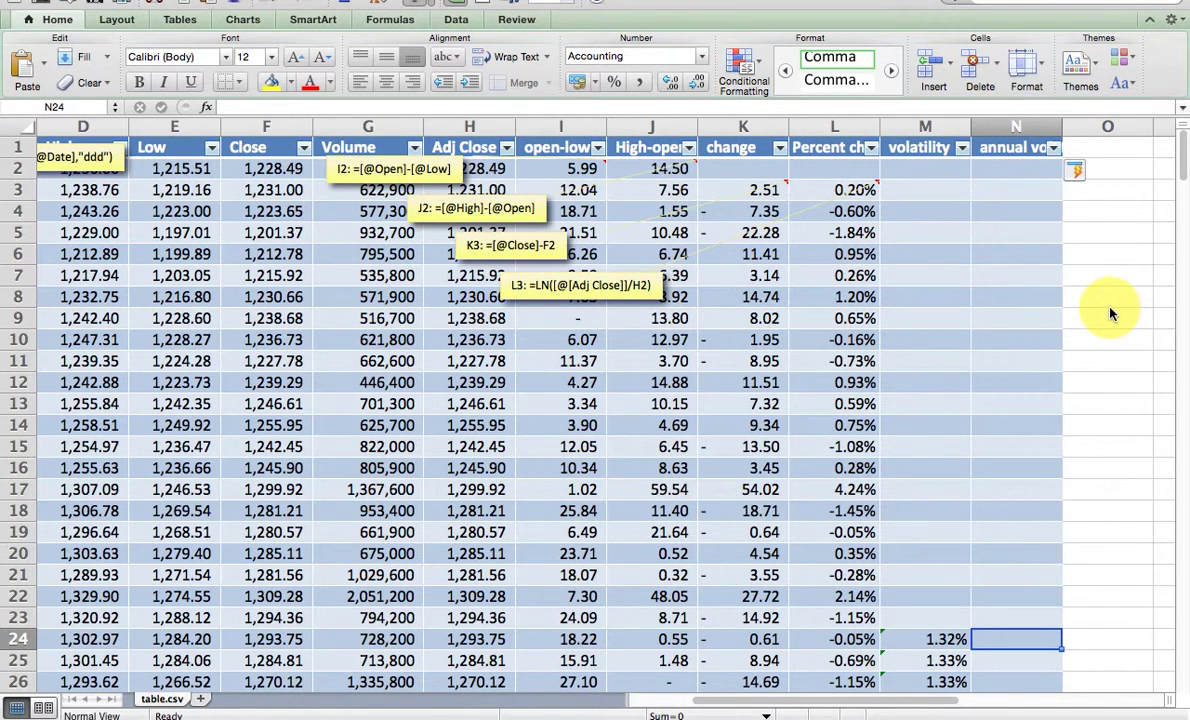
text(=)
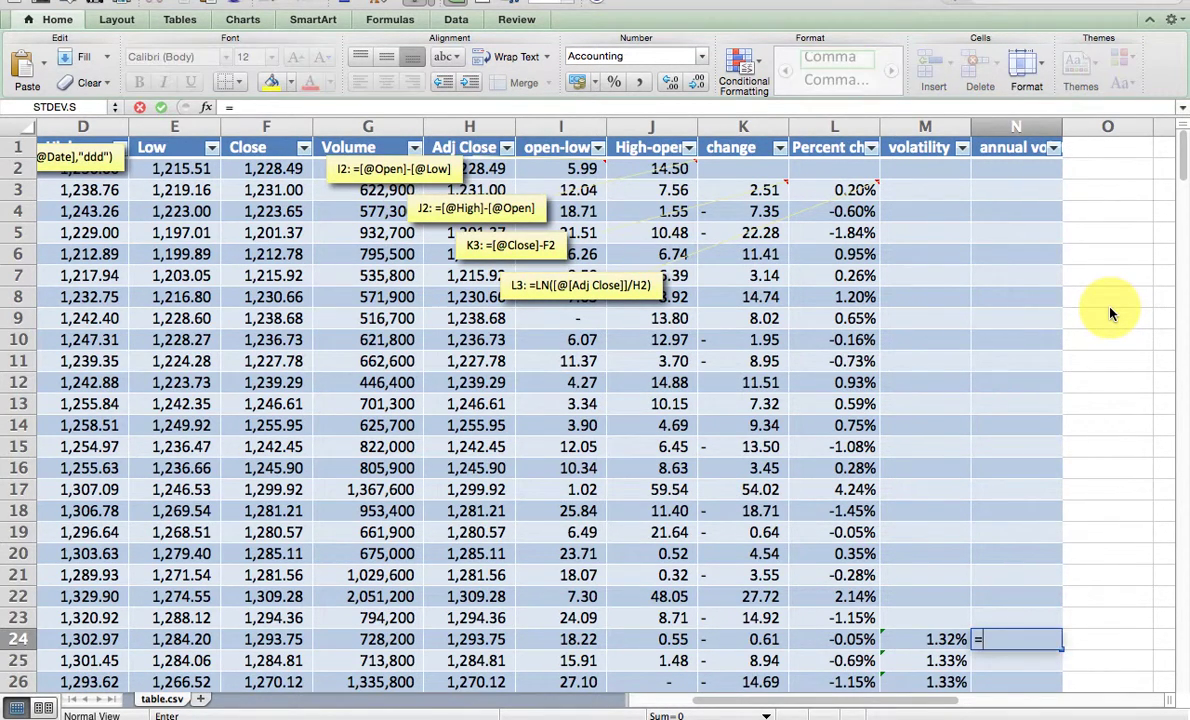
key(Left)
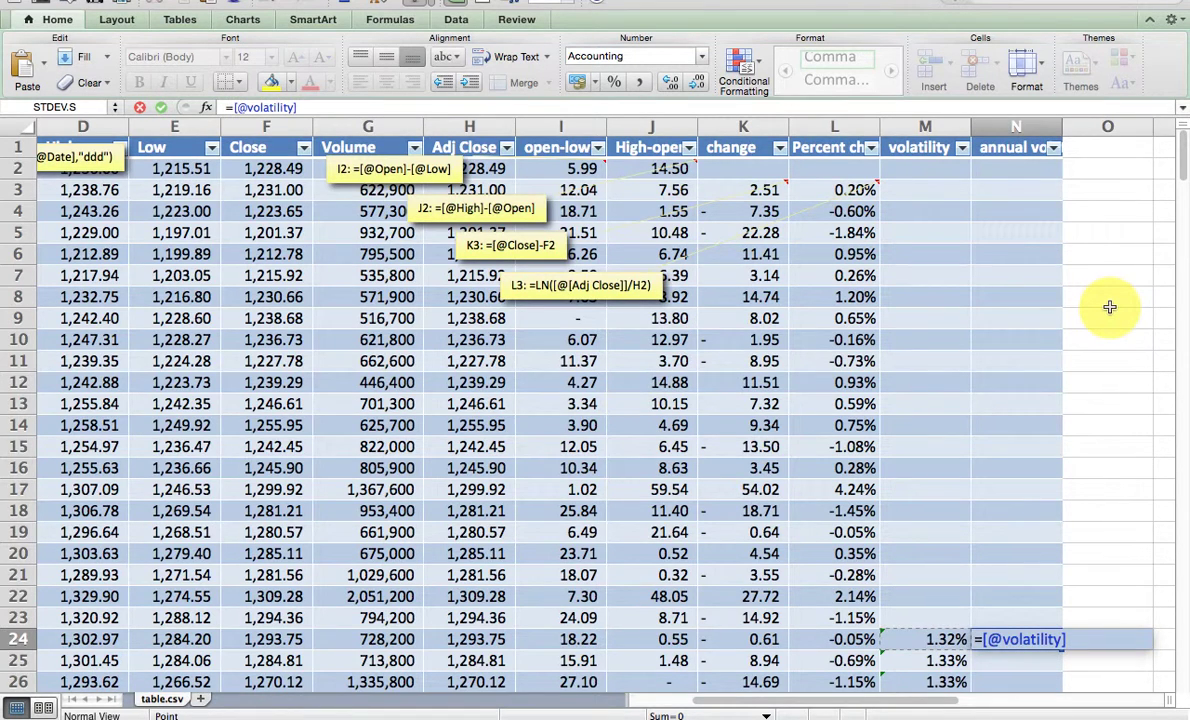
text(*sqrt)
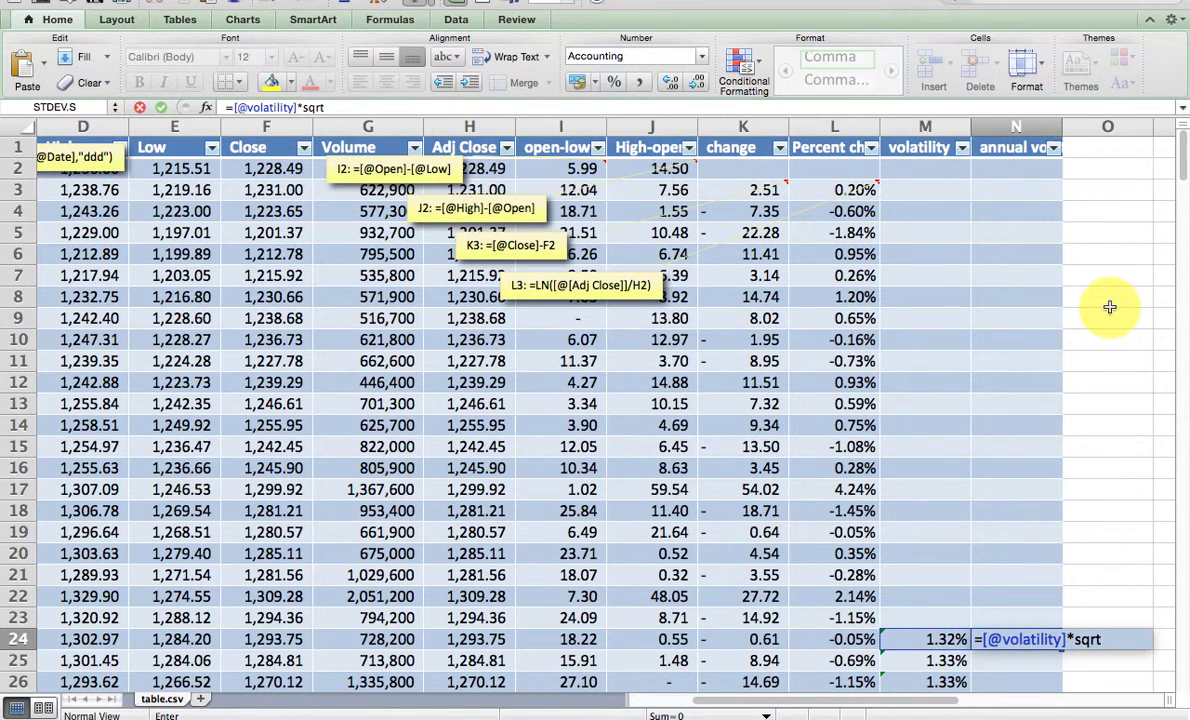
text((252))
key(Return)
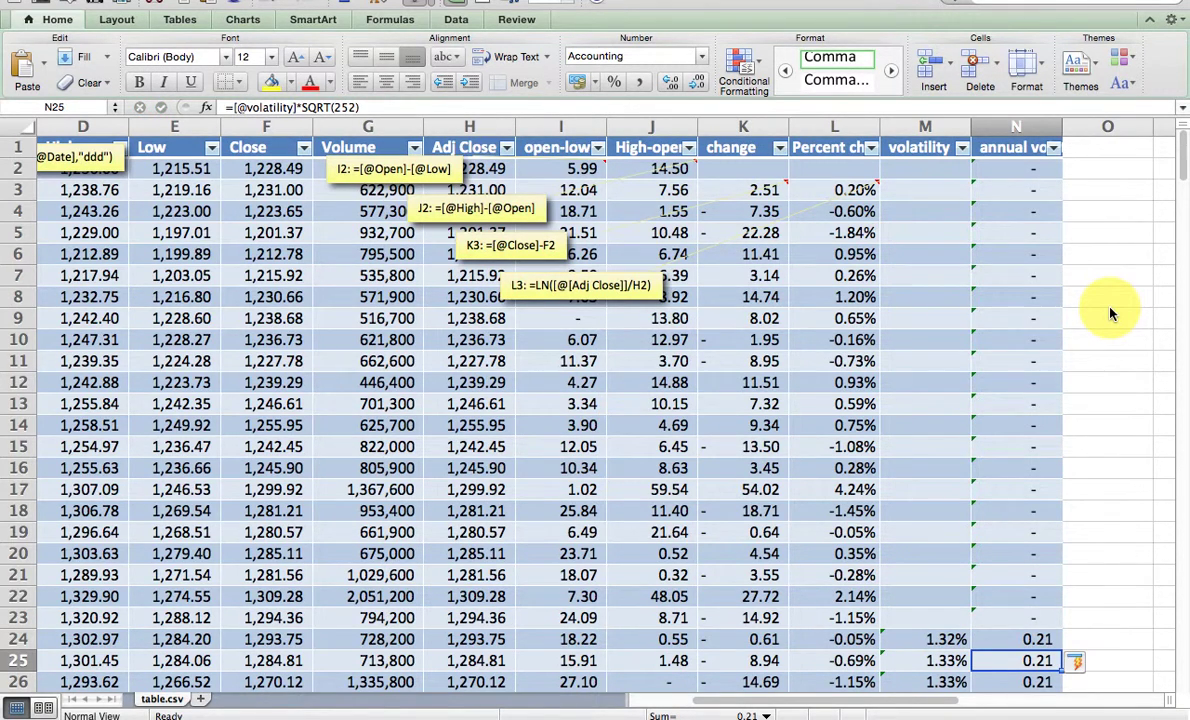
Clear the filled values from N2:N23 so results start at row 24
key(Up)
key(Up)
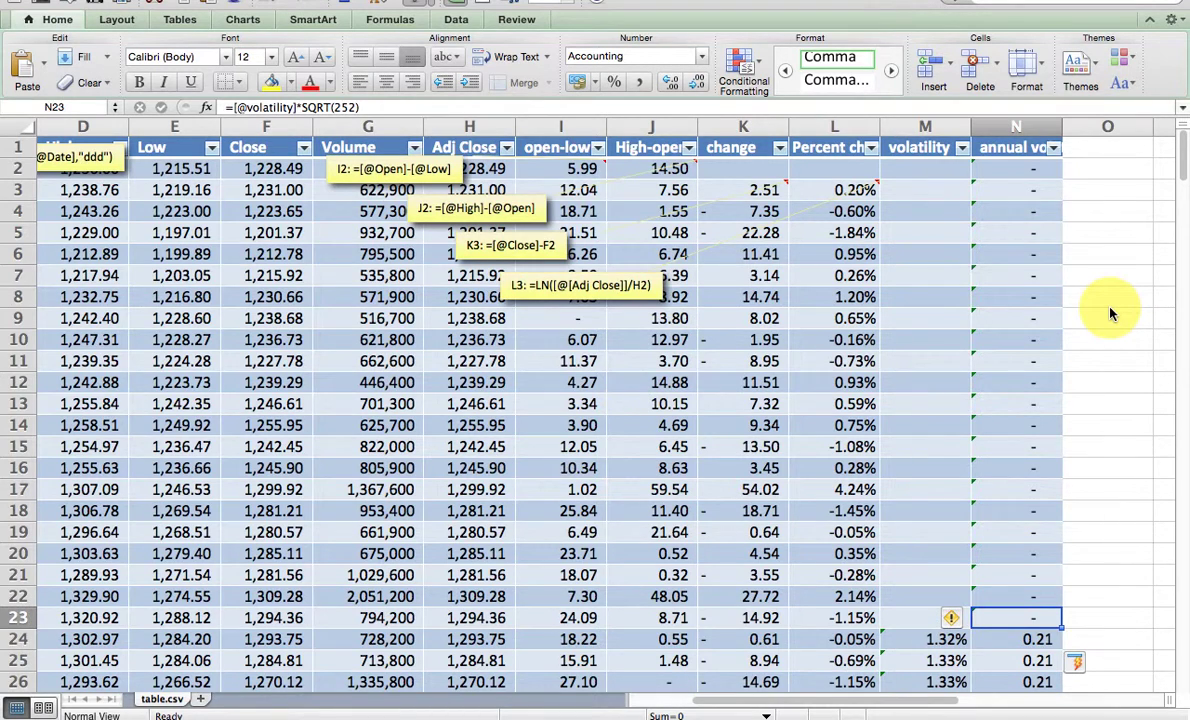
key(shift+Up)
key(shift+Up)
key(shift+Up)
key(shift+Up)
key(shift+Up)
key(shift+Up)
key(shift+Up)
key(shift+Up)
key(shift+Up)
key(shift+Up)
key(shift+Up)
key(shift+Up)
key(shift+Up)
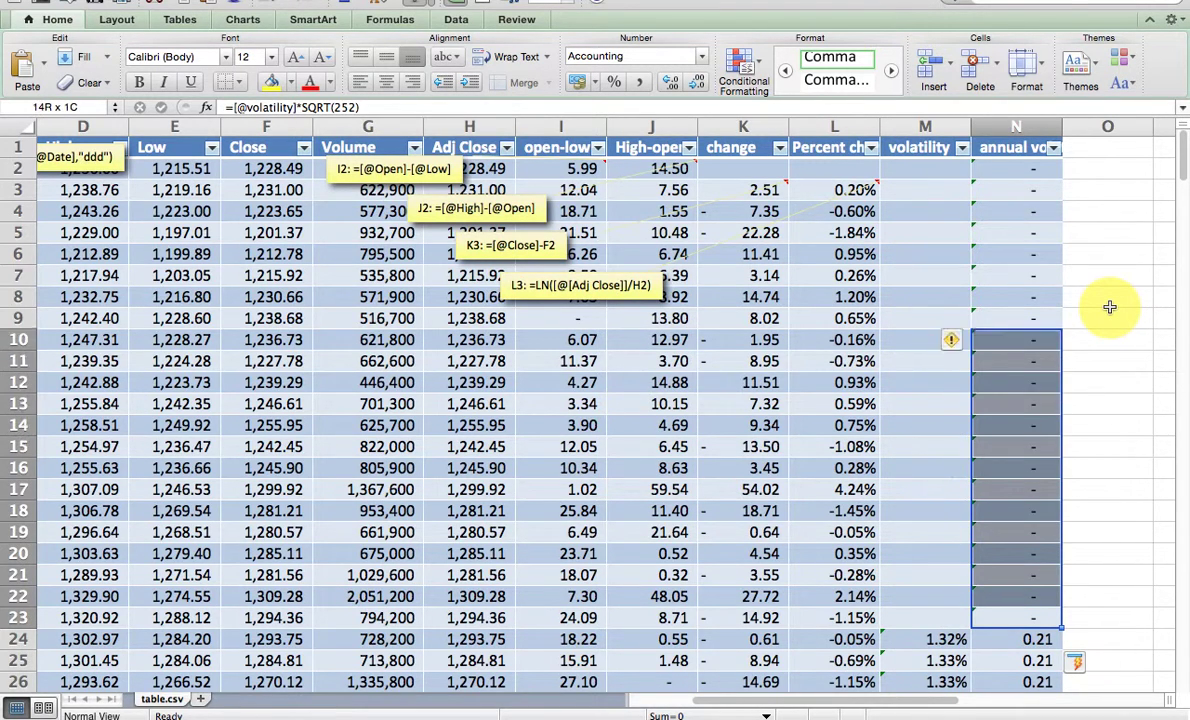
key(shift+Up)
key(shift+Up)
key(shift+Up)
key(shift+Up)
key(shift+Up)
key(shift+Up)
key(shift+Up)
key(shift+Up)
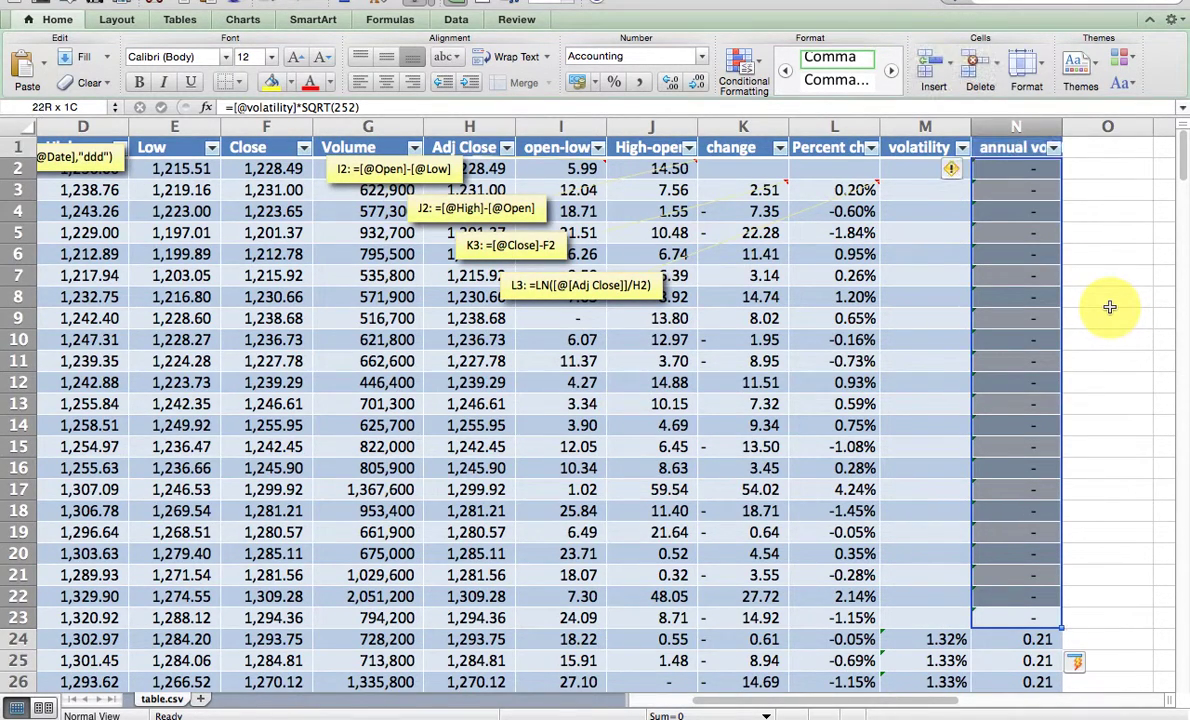
click(90, 84)
click(72, 101)
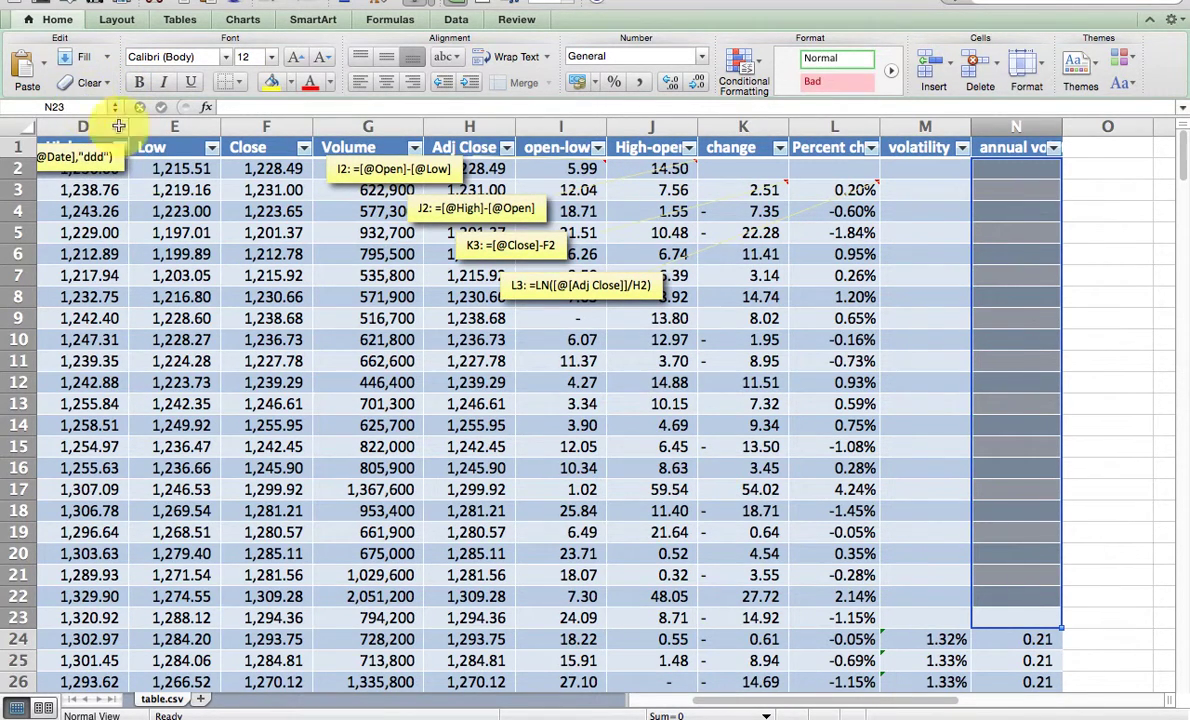
Format the annual volatility column as percentages with one decimal
click(980, 121)
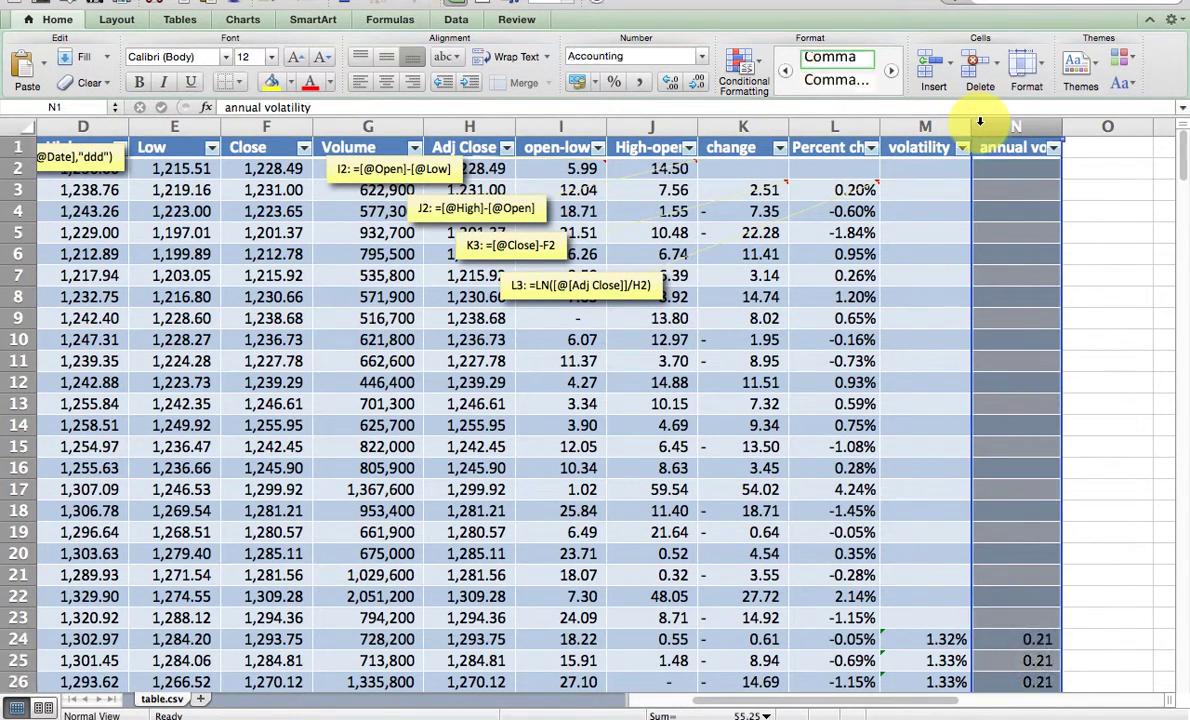
click(614, 81)
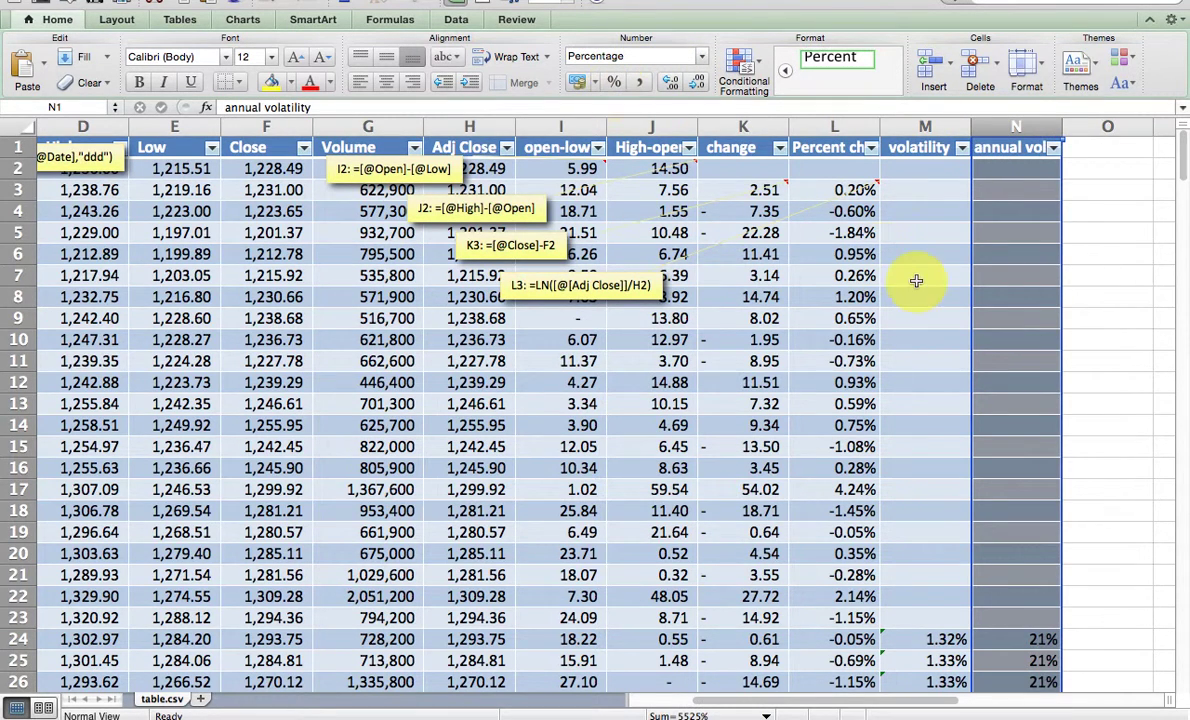
click(667, 81)
scroll(1095, 497, down, 3)
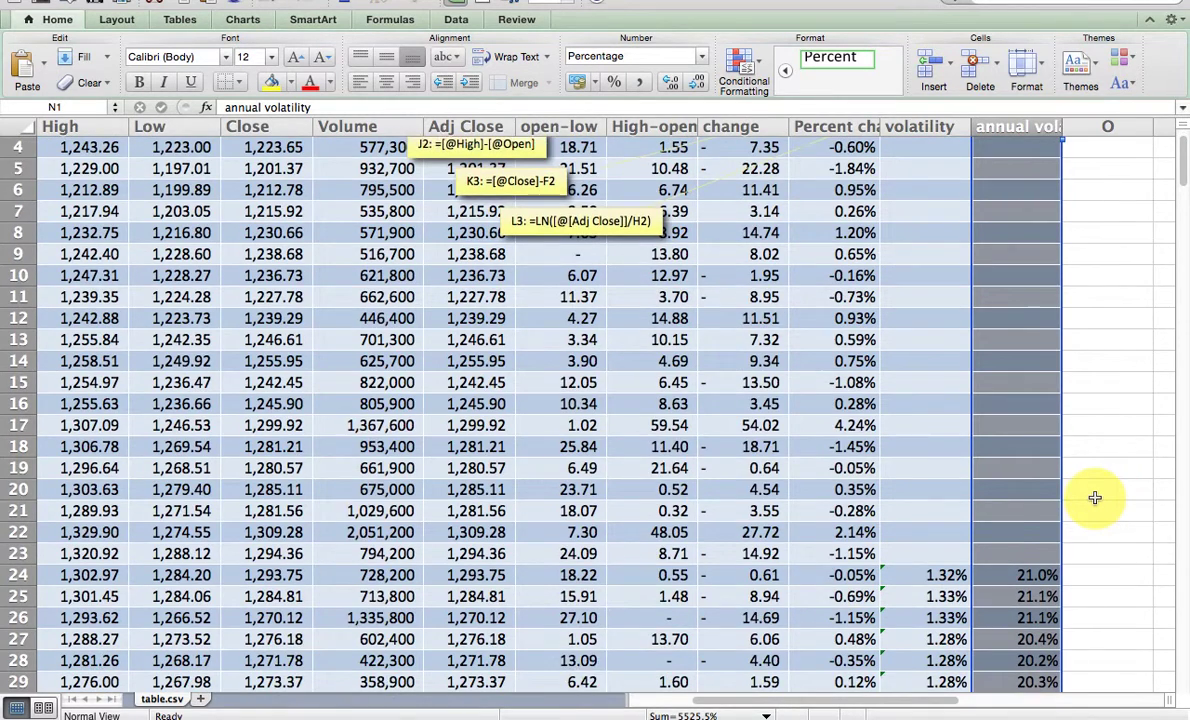
click(1007, 532)
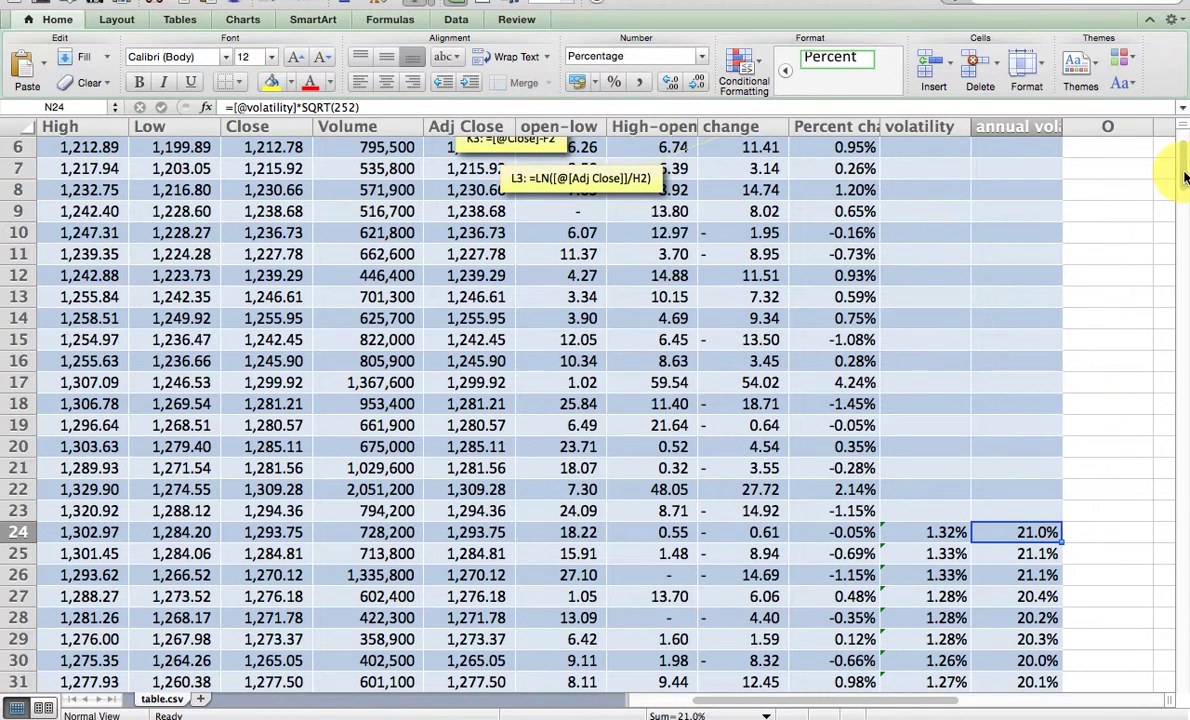
scroll(1177, 140, up, 3)
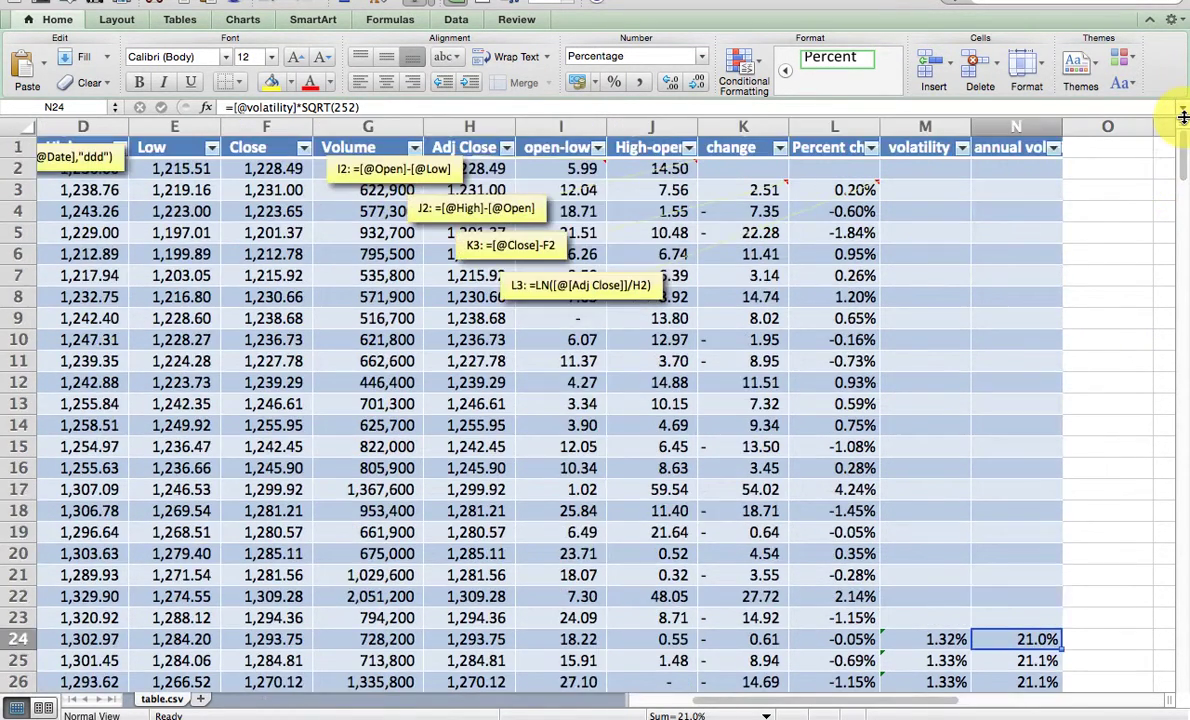
click(1109, 147)
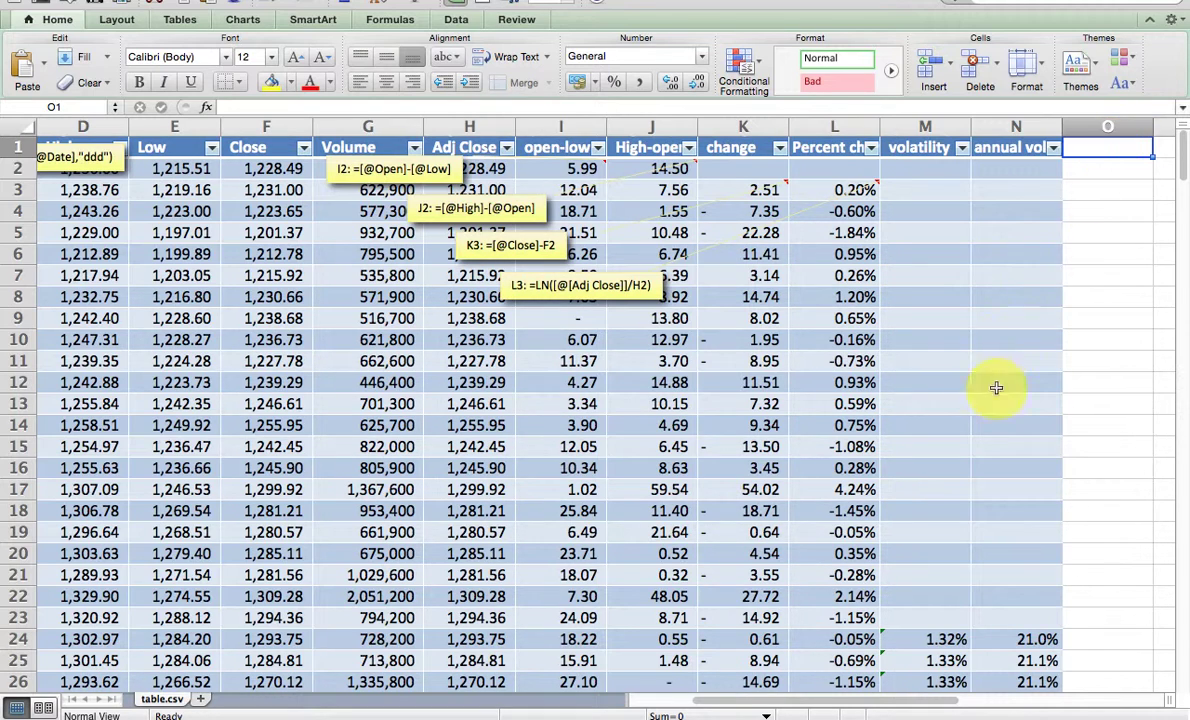
click(907, 641)
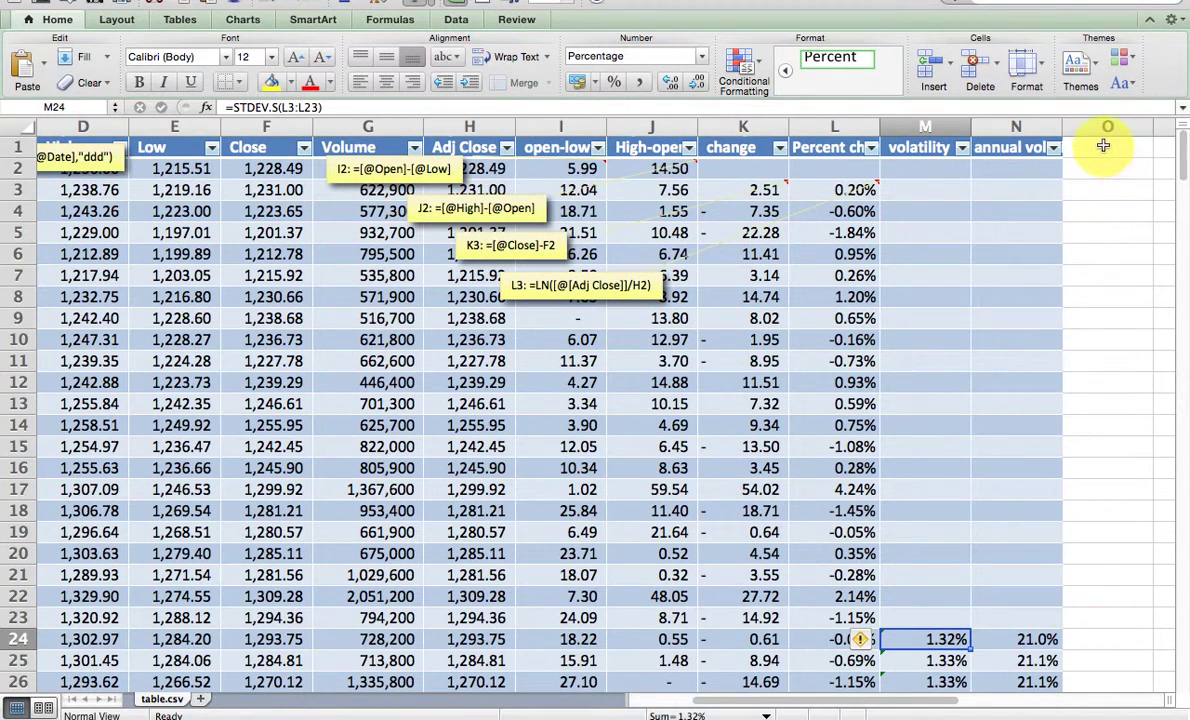
click(1103, 146)
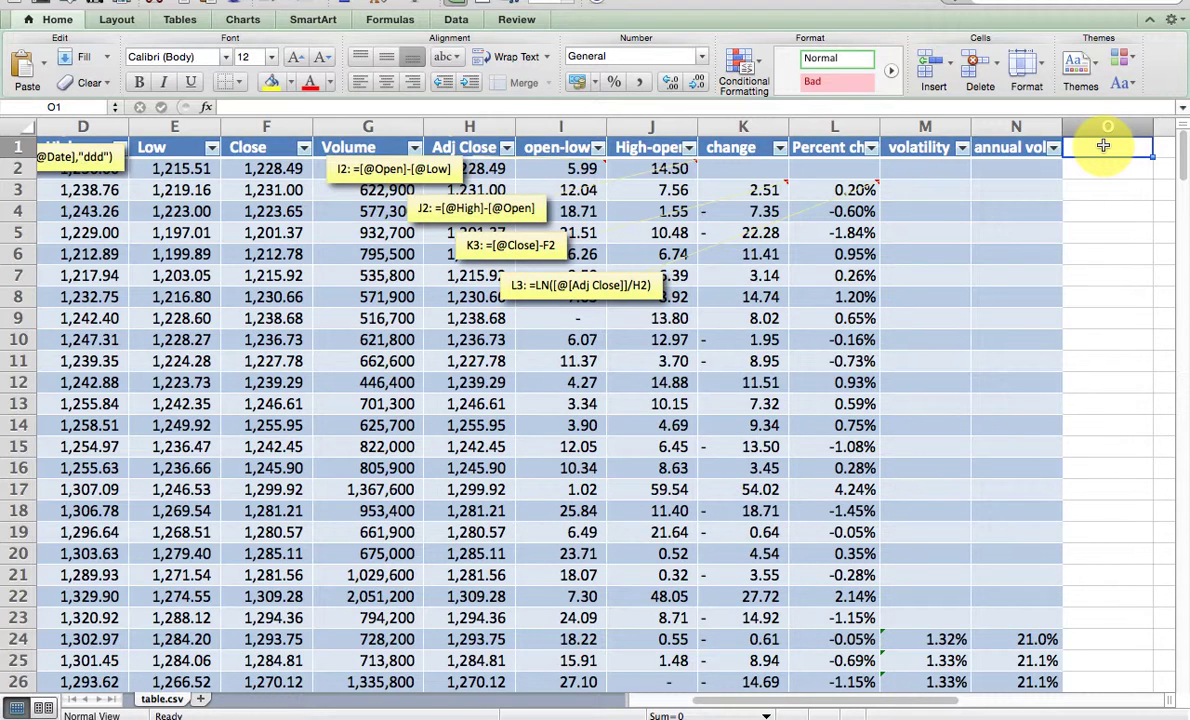
Add the header 'expected change' in O1
text(expected)
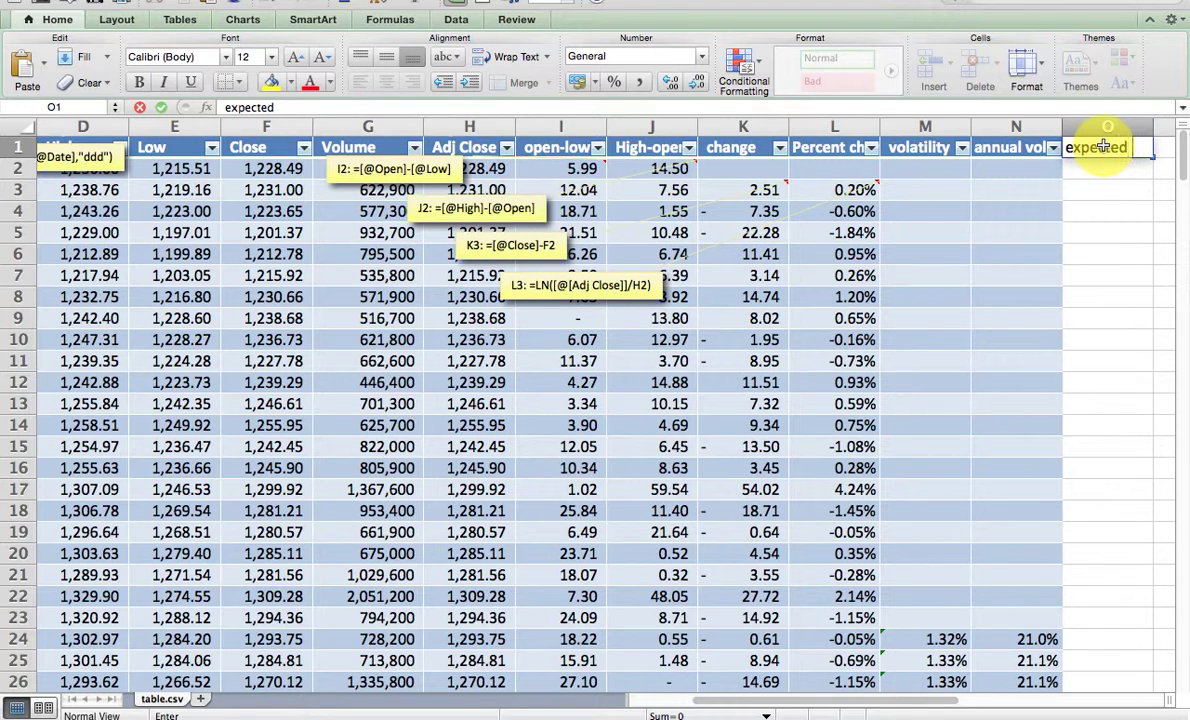
text( change)
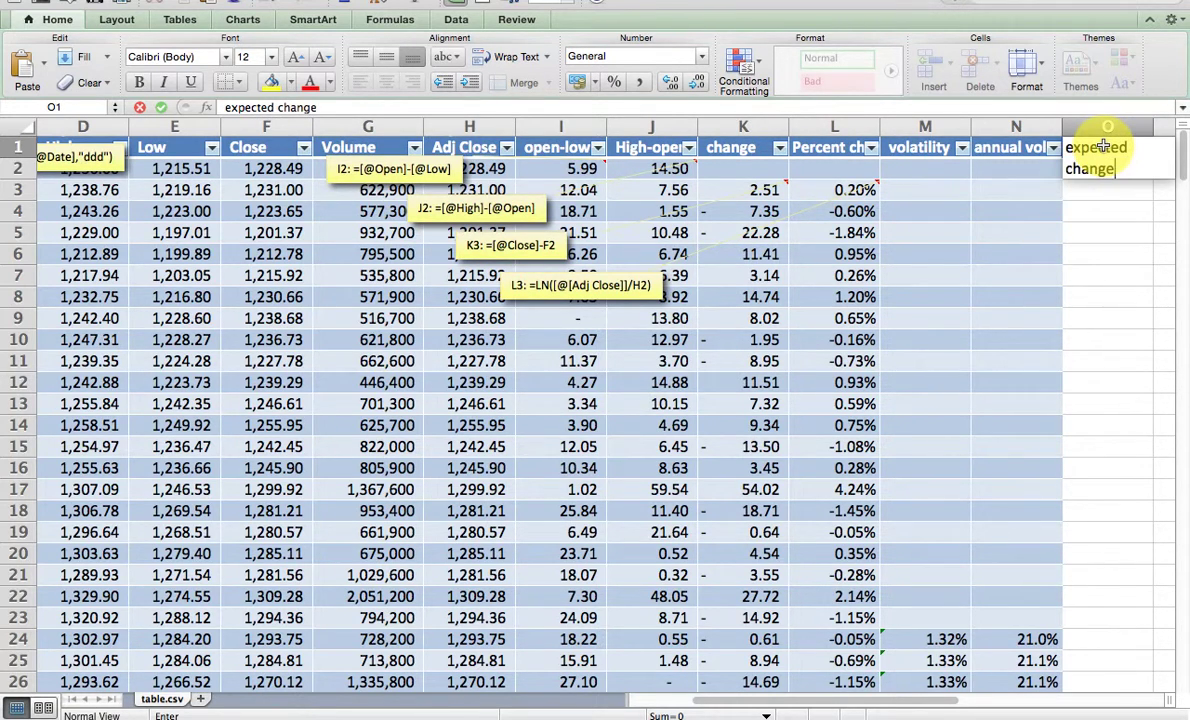
key(Return)
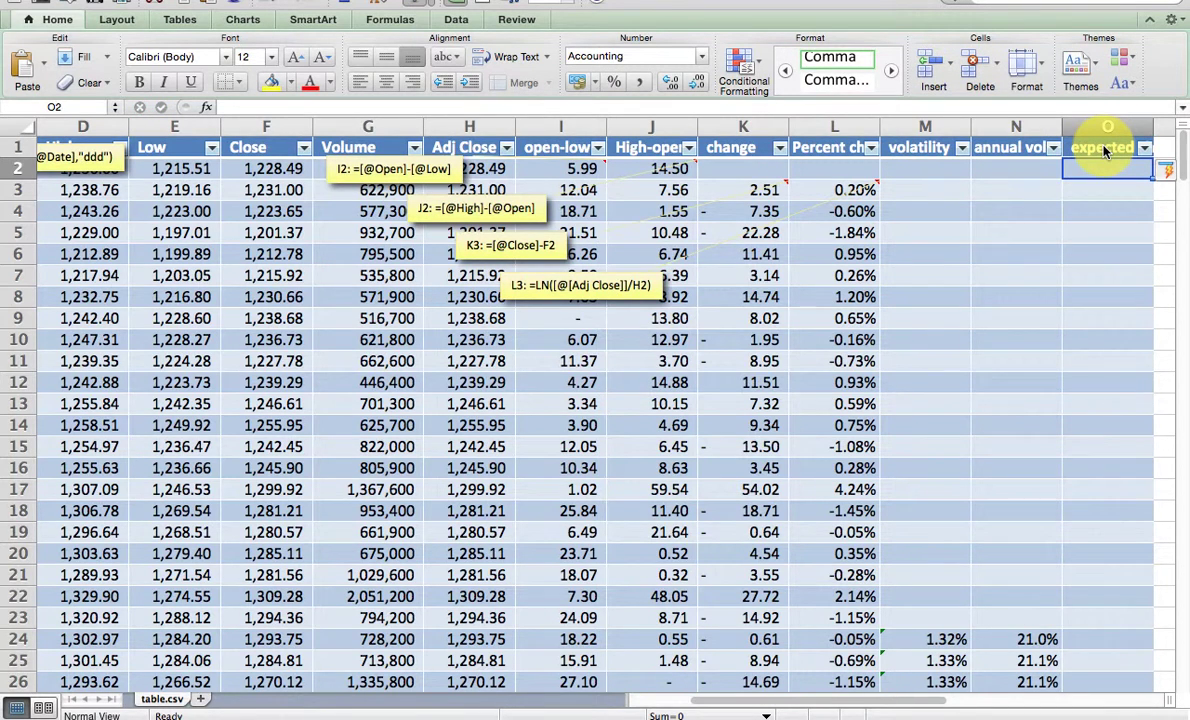
key(Down)
key(Down)
key(Down)
key(Down)
key(Down)
key(Down)
key(Down)
key(Down)
key(Down)
key(Down)
key(Down)
key(Down)
key(Down)
key(Down)
key(Down)
key(Down)
key(Down)
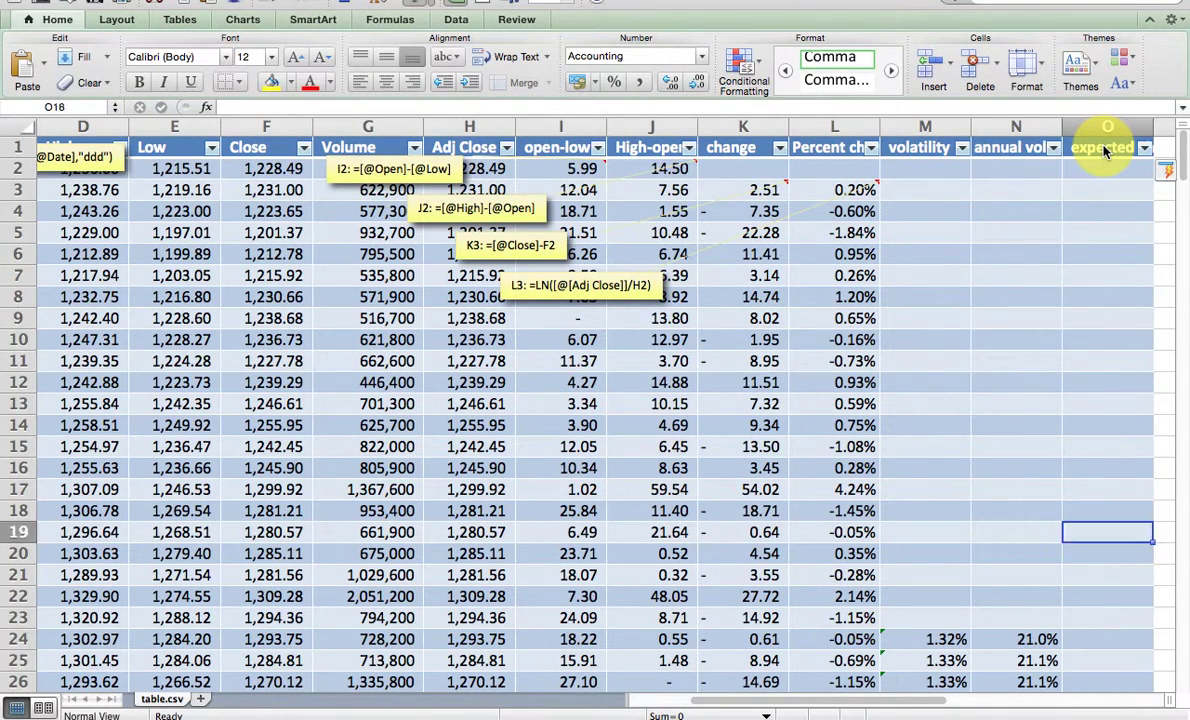
key(Down)
key(Down)
key(Down)
key(Down)
key(Down)
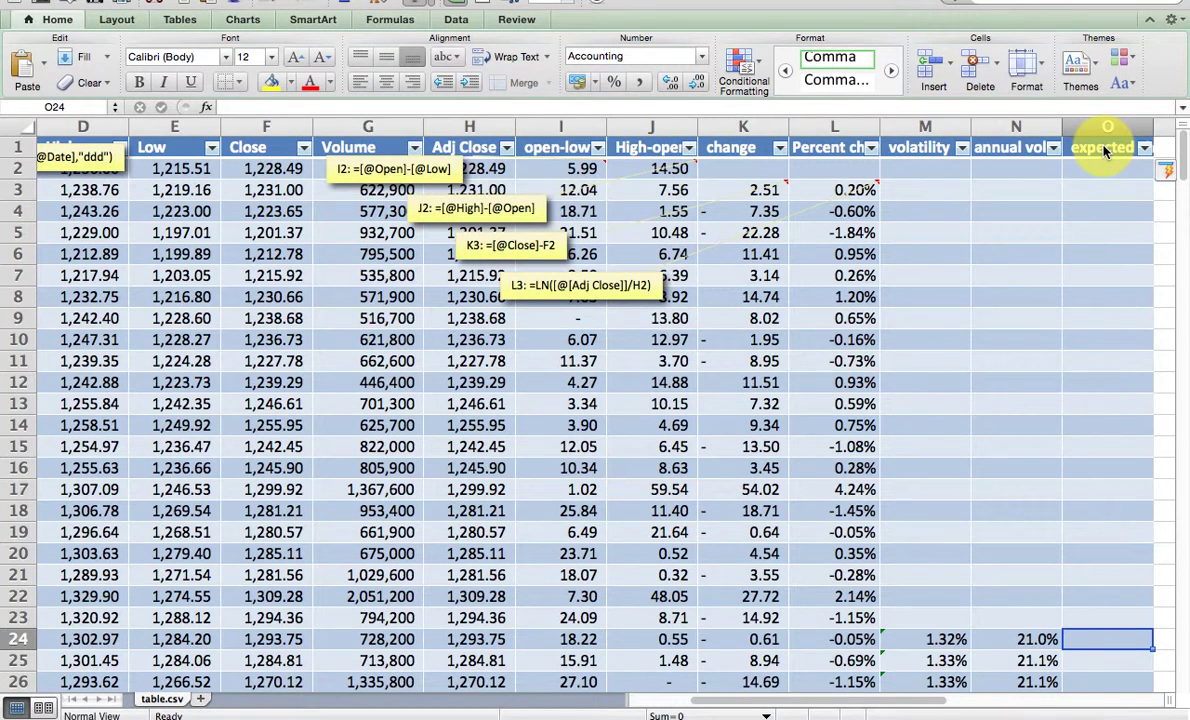
Enter a formula in O24 multiplying volatility by the prior Adj Close and fill it down
text(=)
key(Left)
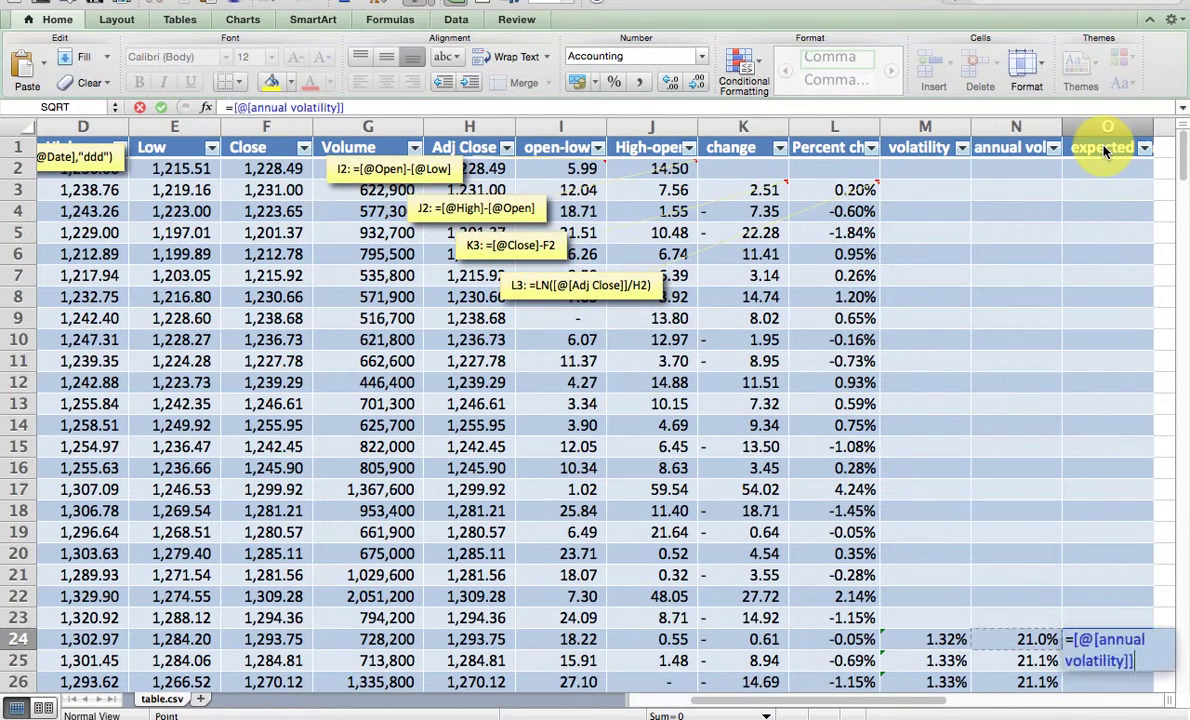
key(Left)
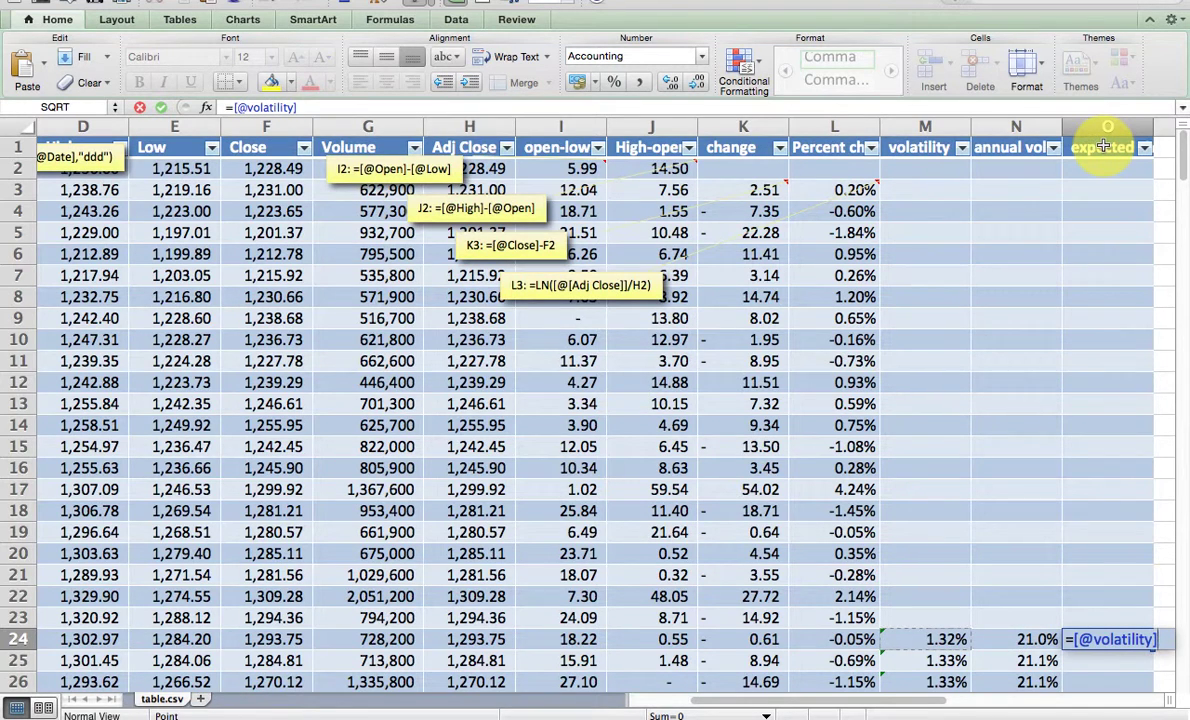
text(*)
key(Up)
key(Left)
key(Left)
key(Left)
key(Left)
key(Left)
key(Left)
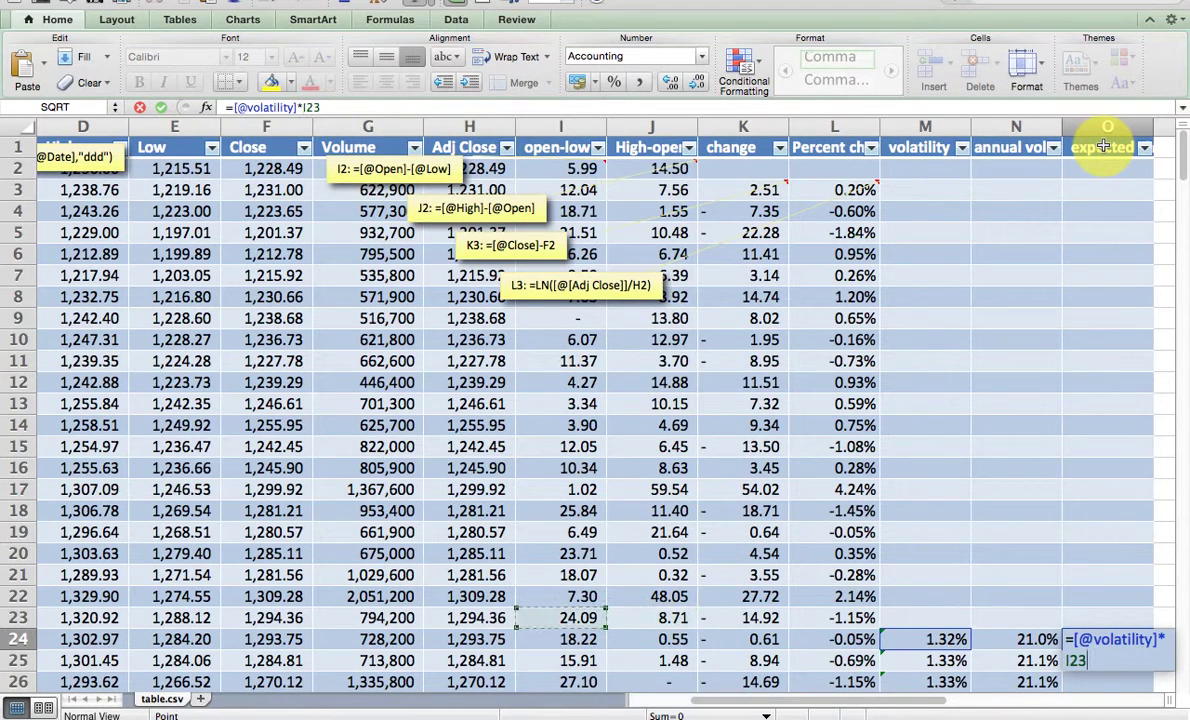
key(Left)
key(Return)
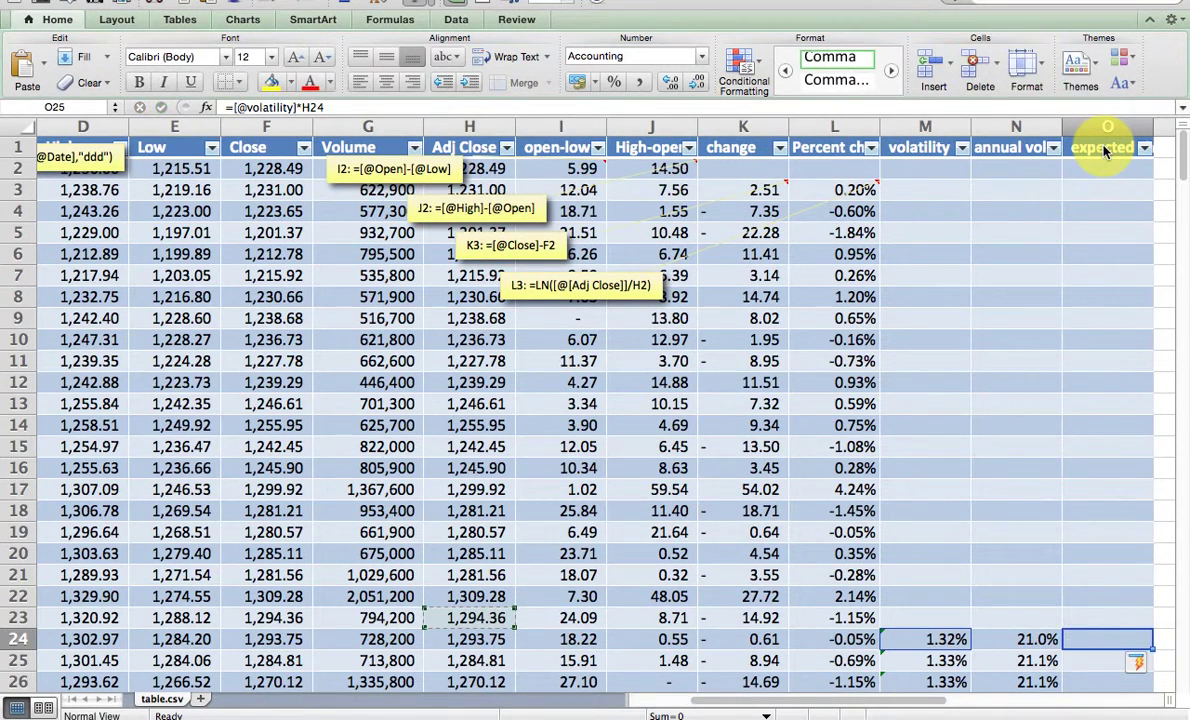
Clear all contents from O2:O23 of the expected change column
key(Up)
key(Up)
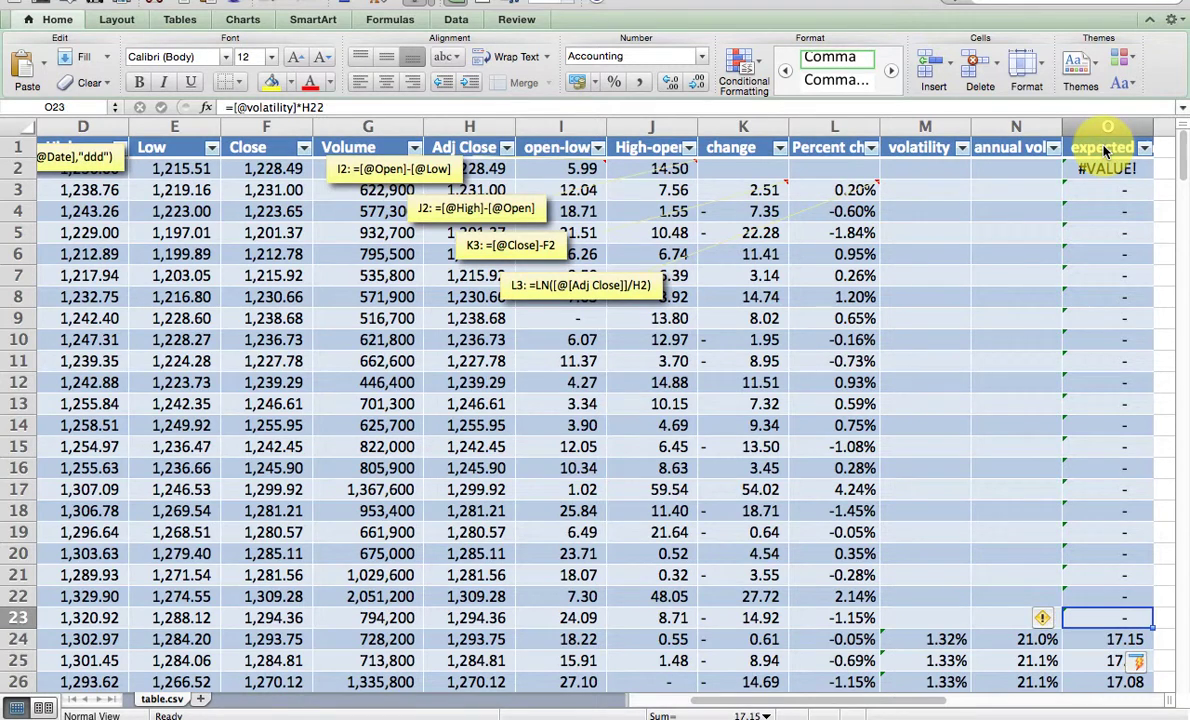
key(shift+Up)
key(shift+Up)
key(shift+Up)
key(shift+Up)
key(shift+Up)
key(shift+Up)
key(shift+Up)
key(shift+Up)
key(shift+Up)
key(shift+Up)
key(shift+Up)
key(shift+Up)
key(shift+Up)
key(shift+Up)
key(shift+Up)
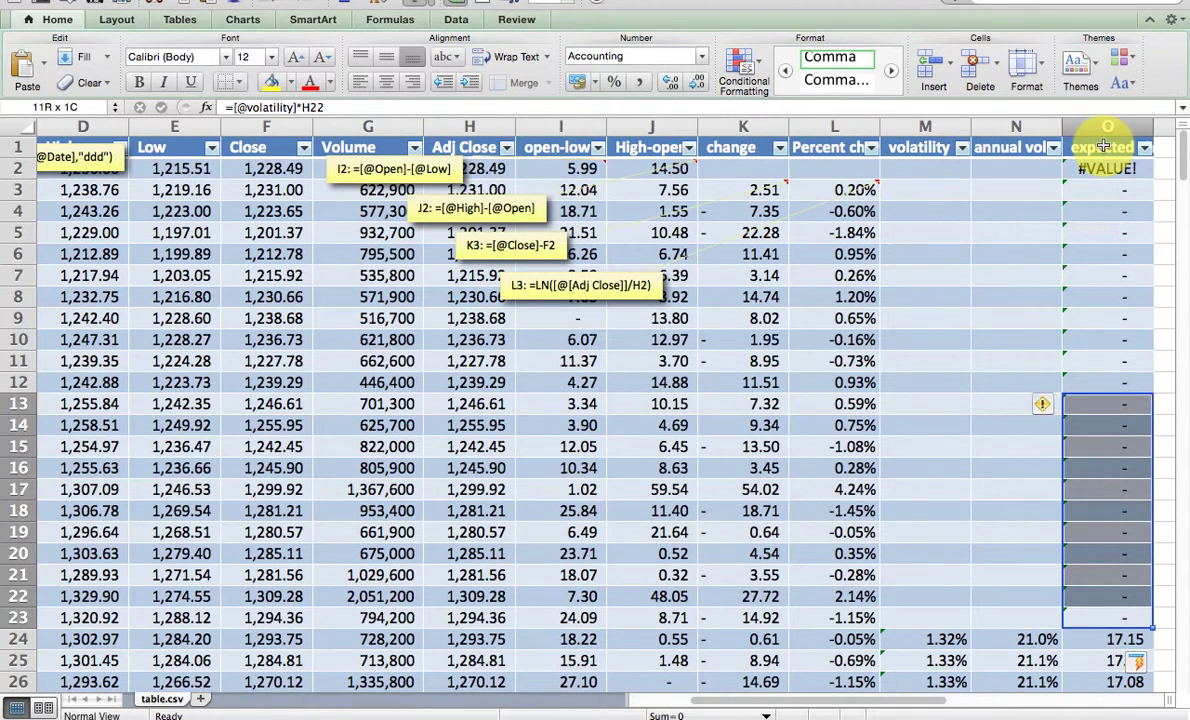
key(shift+Up)
key(shift+Up)
key(shift+Up)
key(shift+Up)
key(shift+Up)
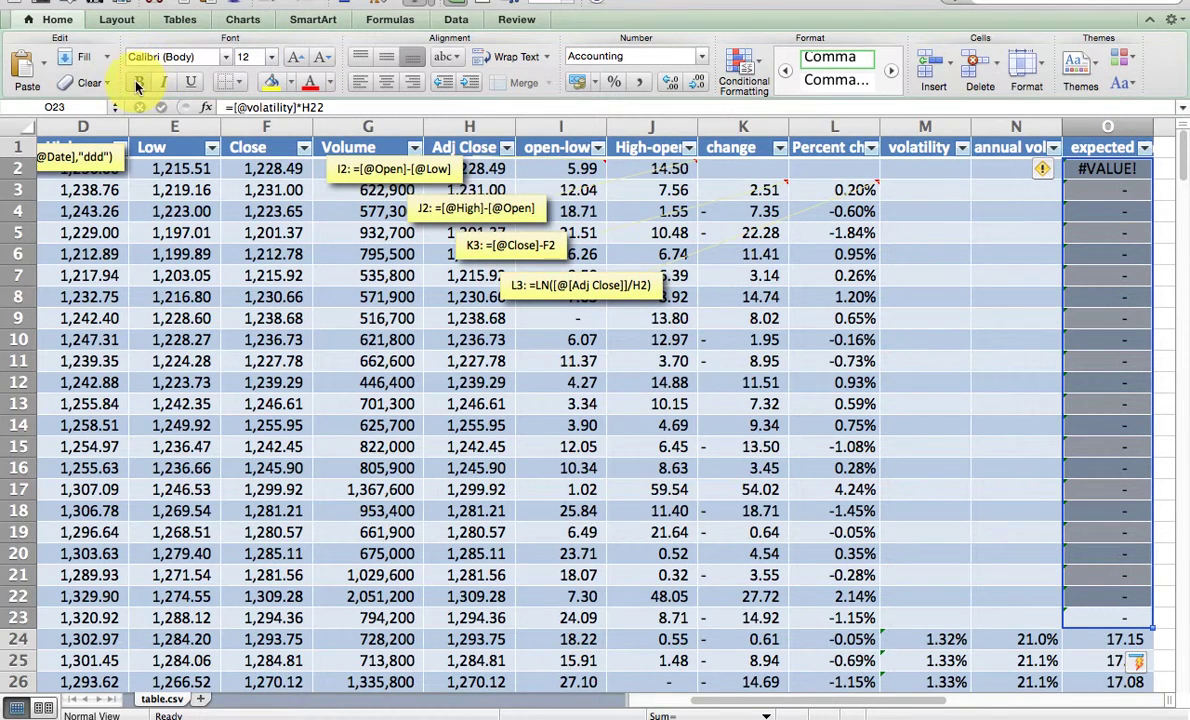
click(88, 82)
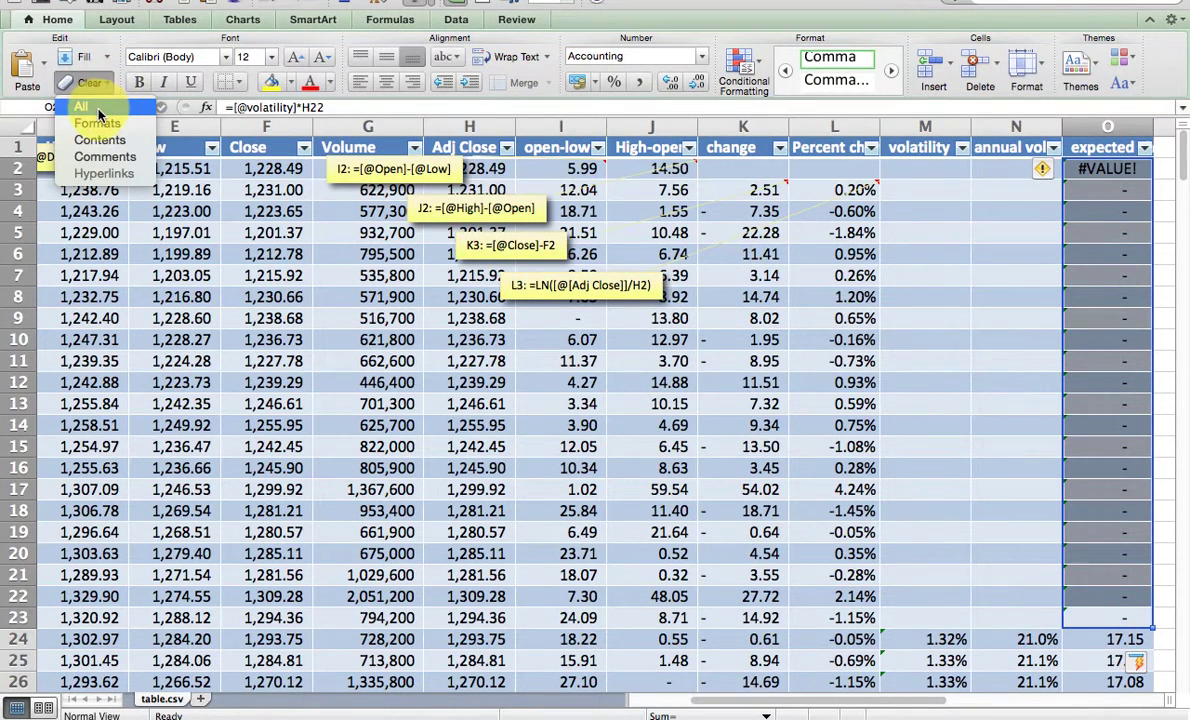
click(98, 110)
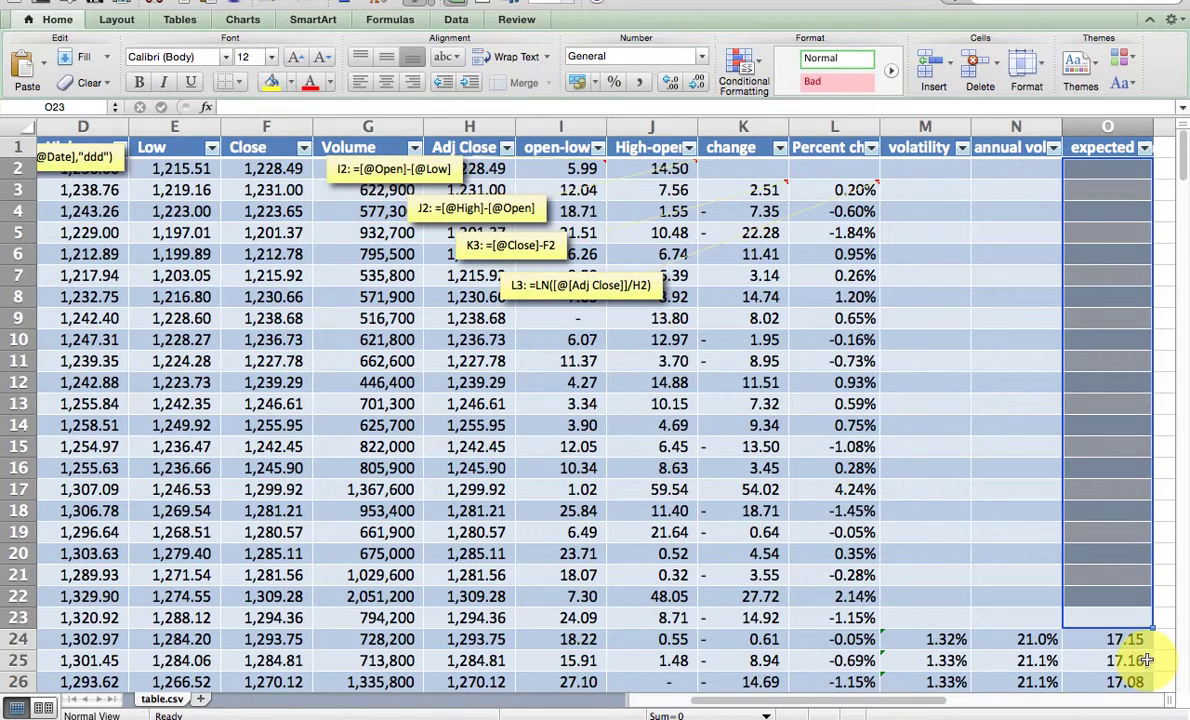
Add the header 'actual magnitude' in P1
key(Right)
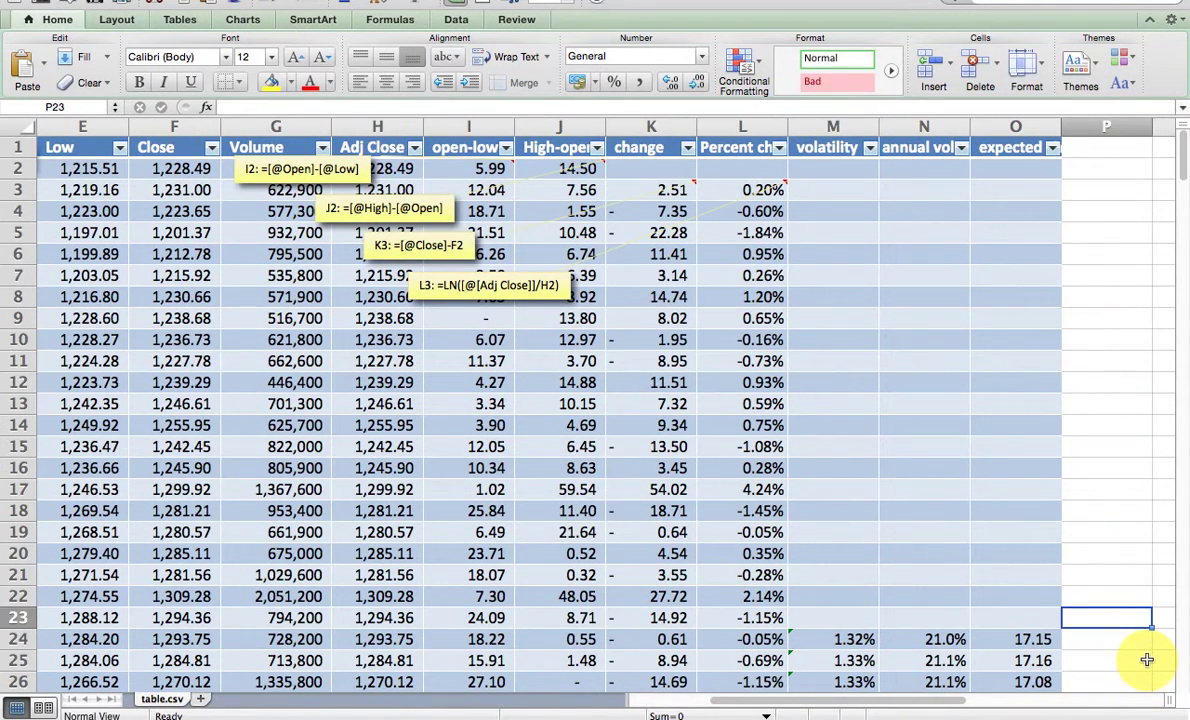
key(Right)
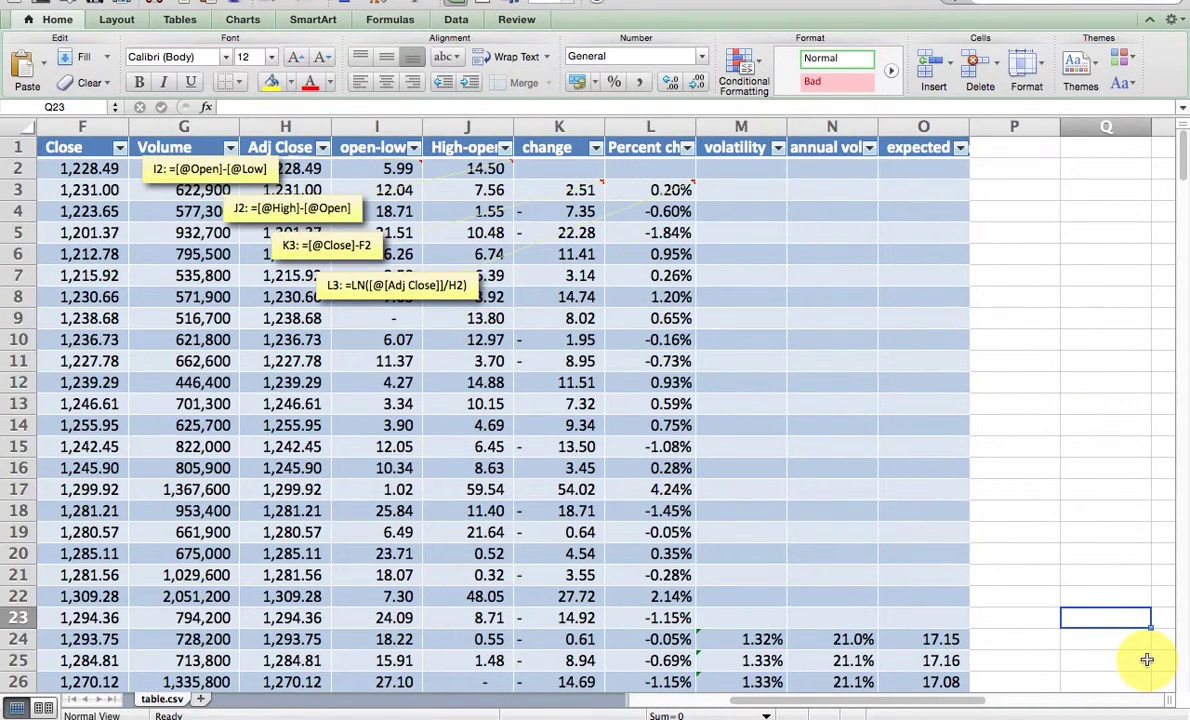
click(997, 142)
text(act)
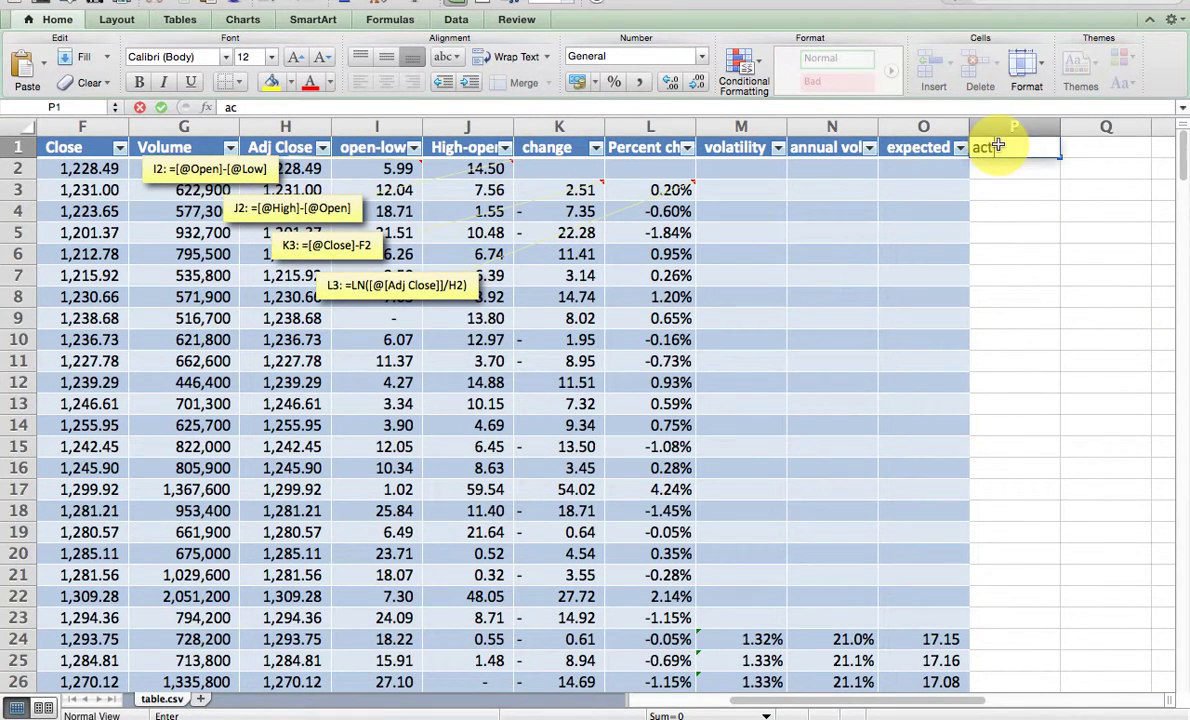
text(ual magnitude)
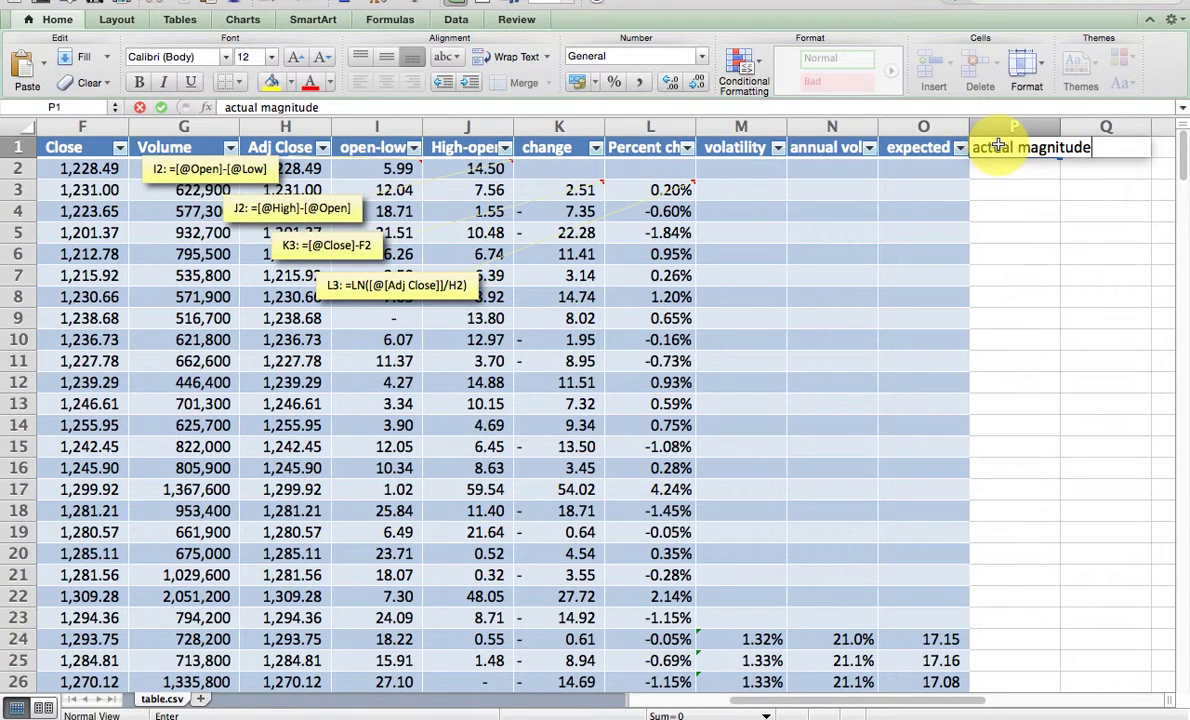
key(Return)
key(Down)
key(Down)
key(Down)
key(Down)
key(Down)
key(Down)
key(Down)
key(Down)
key(Down)
key(Down)
key(Down)
key(Down)
key(Down)
key(Down)
key(Down)
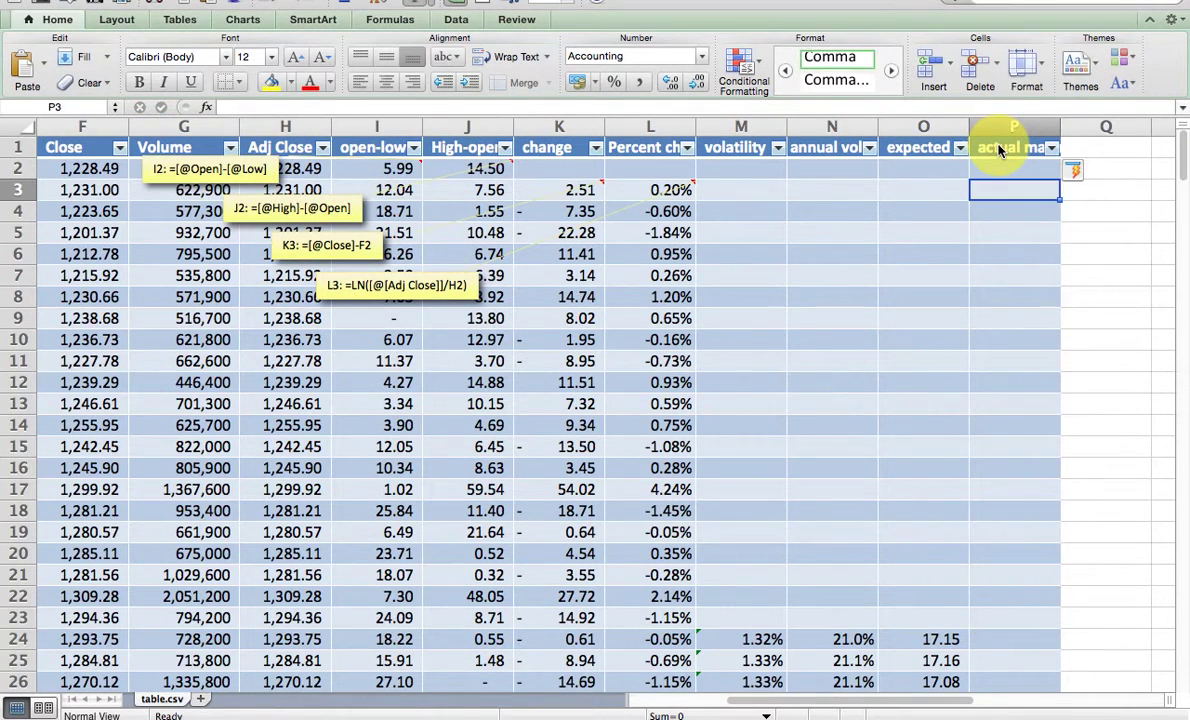
key(Down)
key(Down)
key(Down)
key(Down)
key(Down)
key(Down)
key(Down)
text(=)
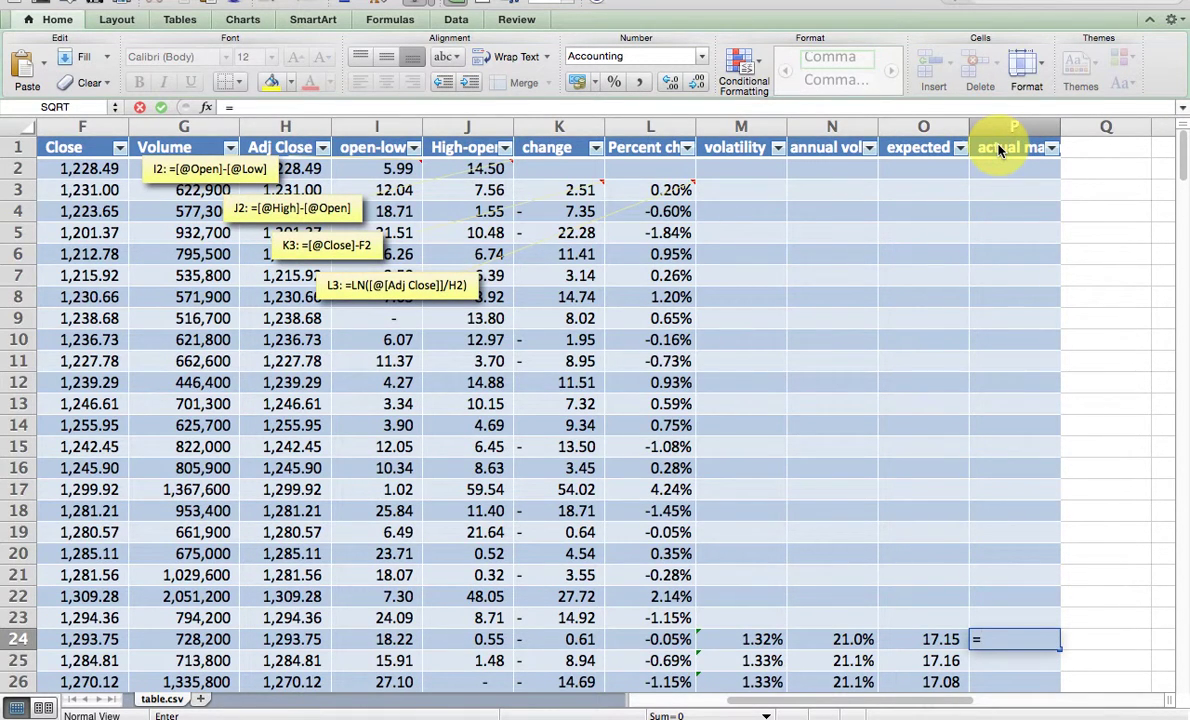
key(Left)
key(Left)
key(Left)
key(Left)
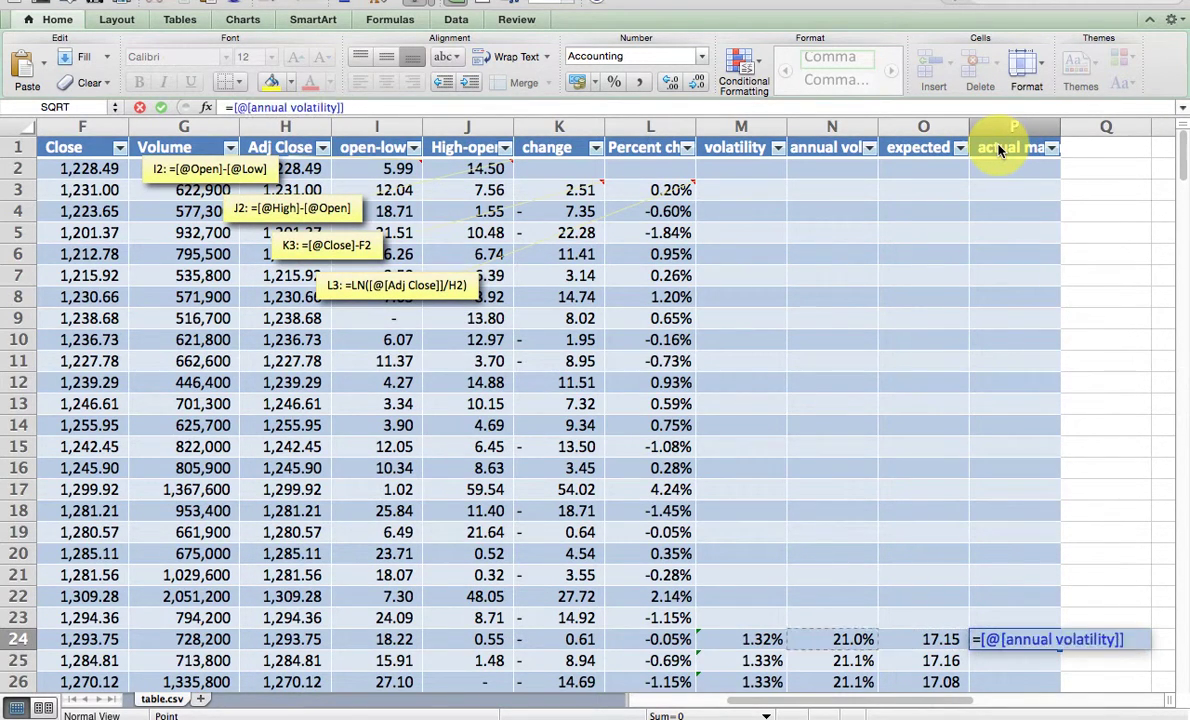
key(Left)
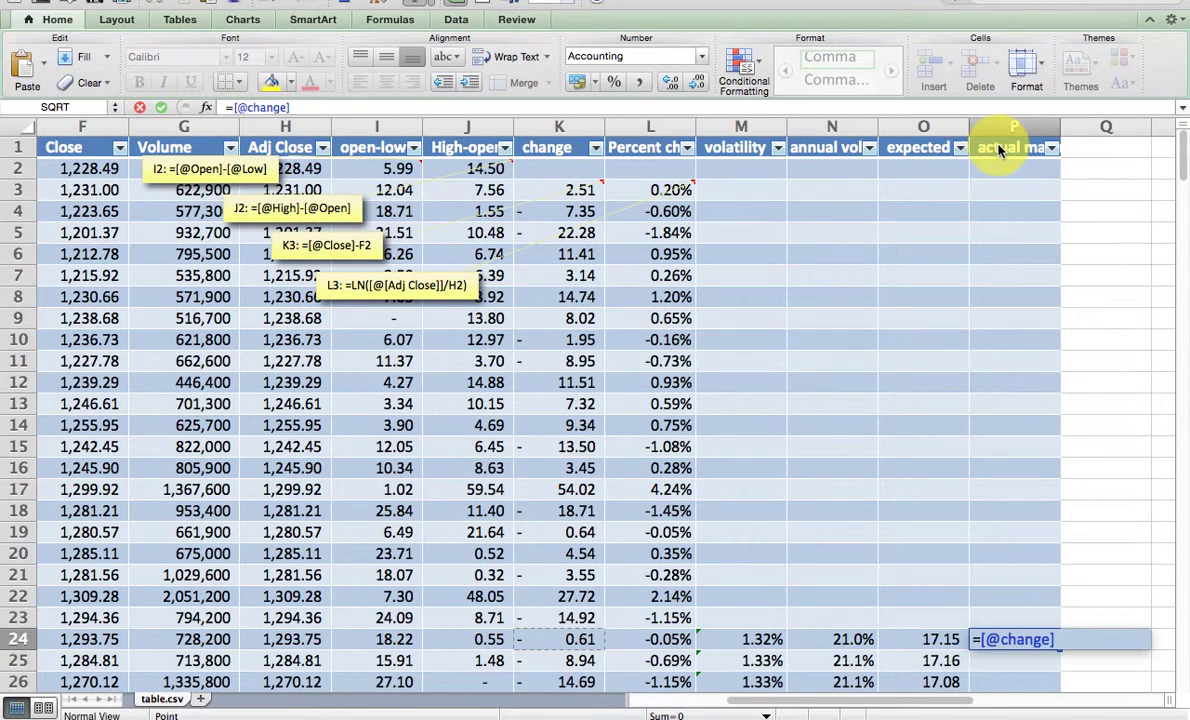
text(/)
key(Left)
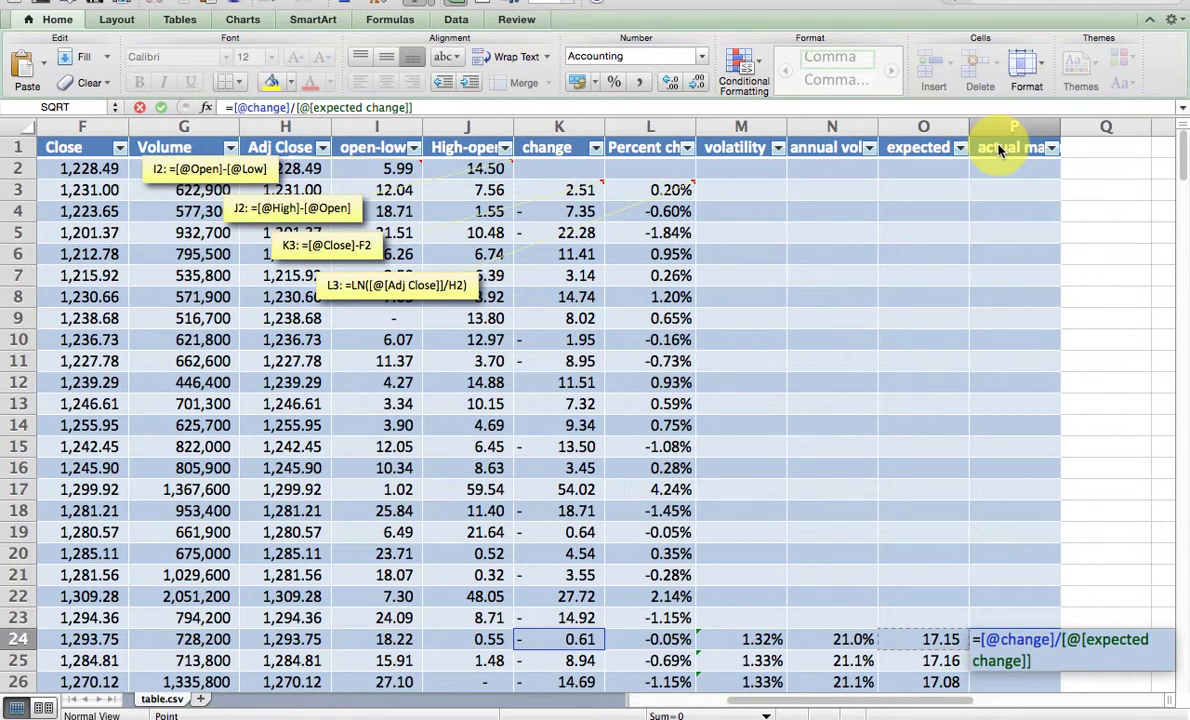
key(Return)
key(Up)
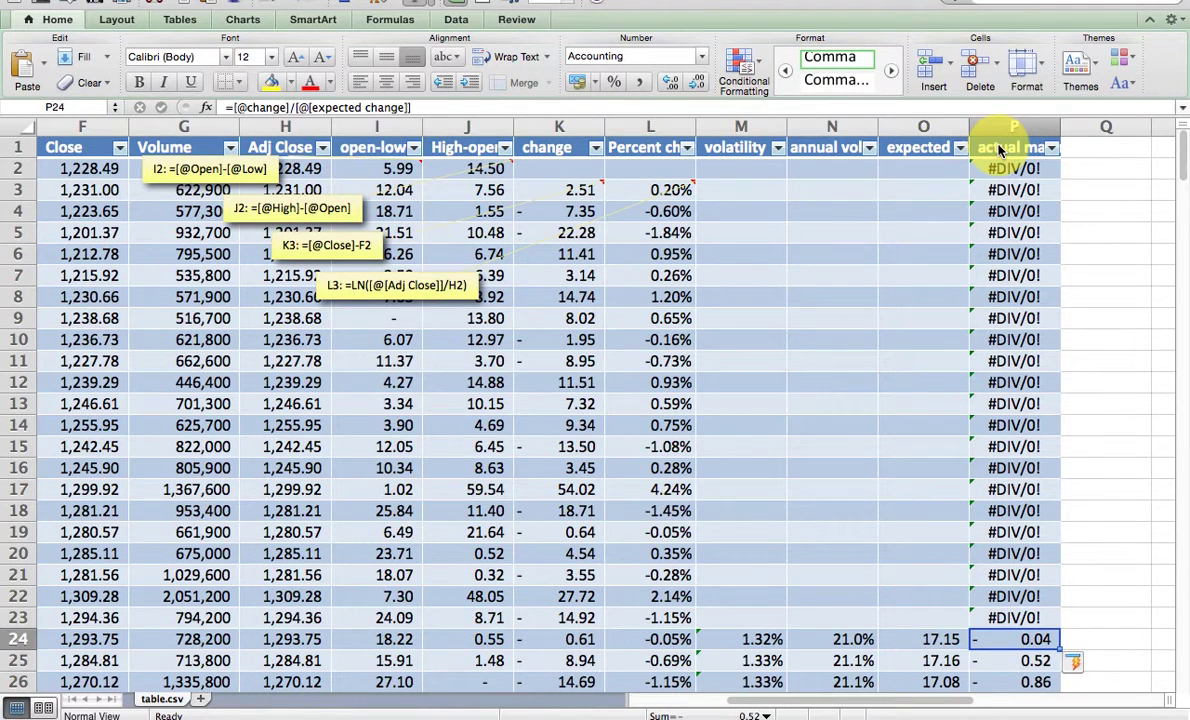
key(Up)
Clear the #DIV/0! errors from P2:P23 and scroll down to the total row
key(shift+Up)
key(shift+Up)
key(shift+Up)
key(shift+Up)
key(shift+Up)
key(shift+Up)
key(shift+Up)
key(shift+Up)
key(shift+Up)
key(shift+Up)
key(shift+Up)
key(shift+Up)
key(shift+Up)
key(shift+Up)
key(shift+Up)
key(shift+Up)
key(shift+Up)
key(shift+Up)
key(shift+Up)
key(shift+Up)
key(shift+Up)
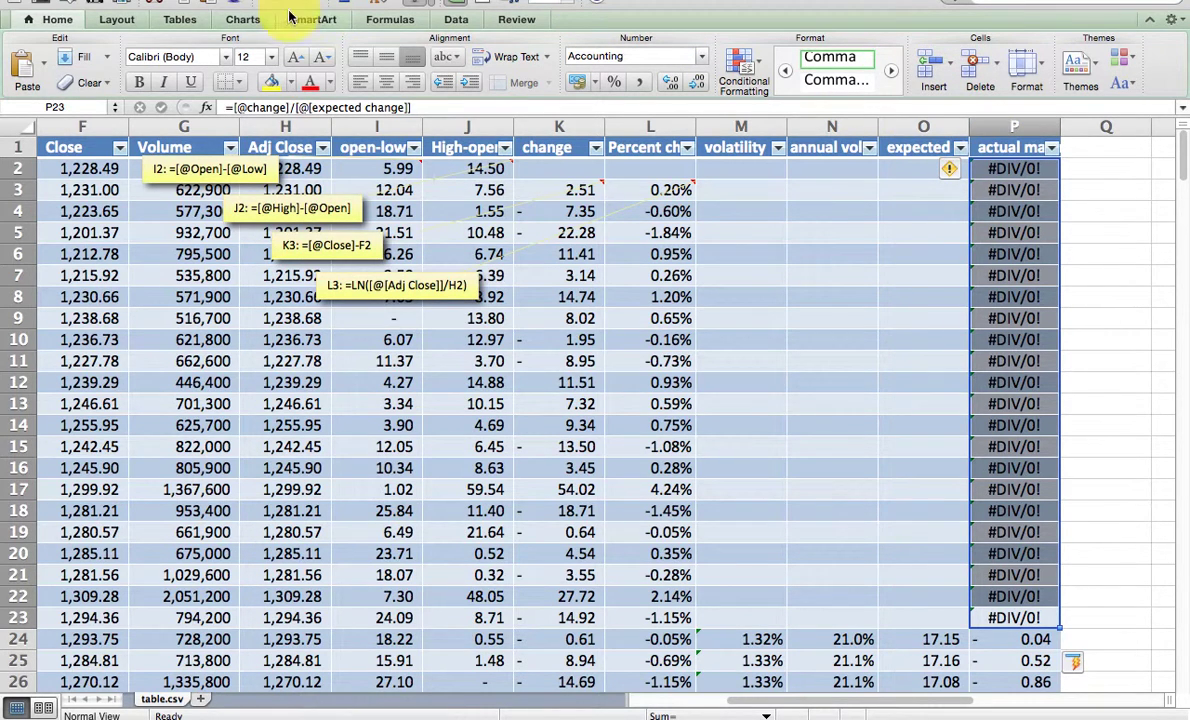
click(88, 83)
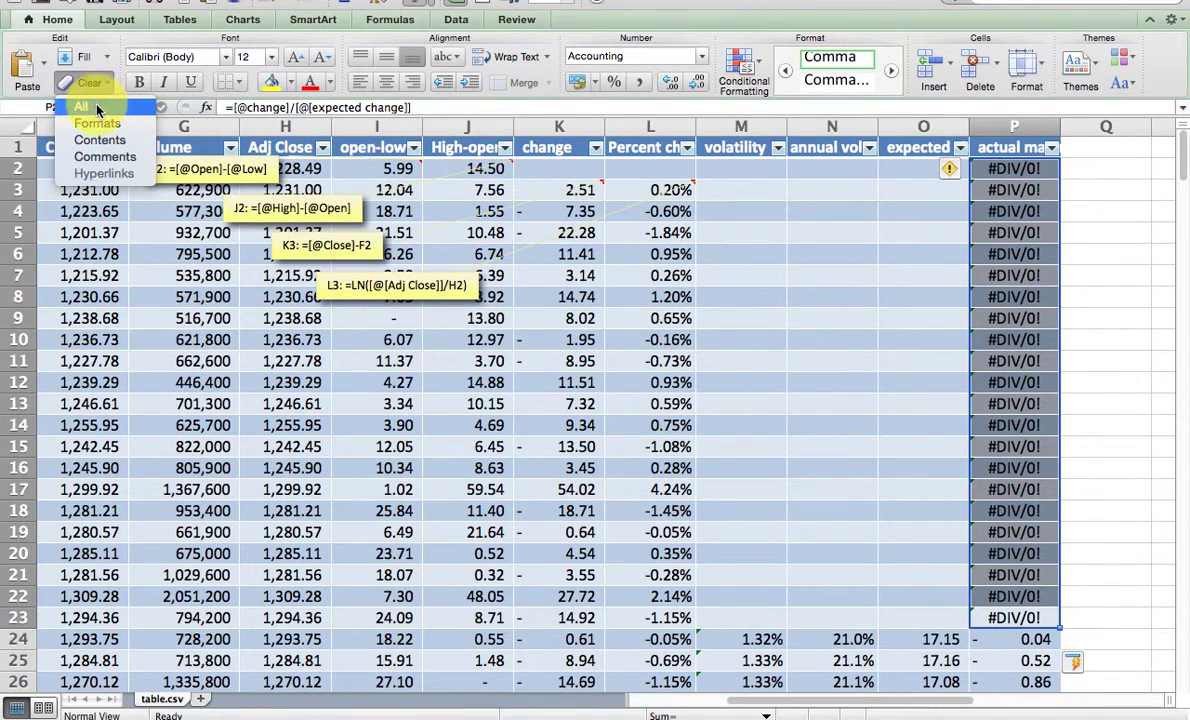
click(83, 107)
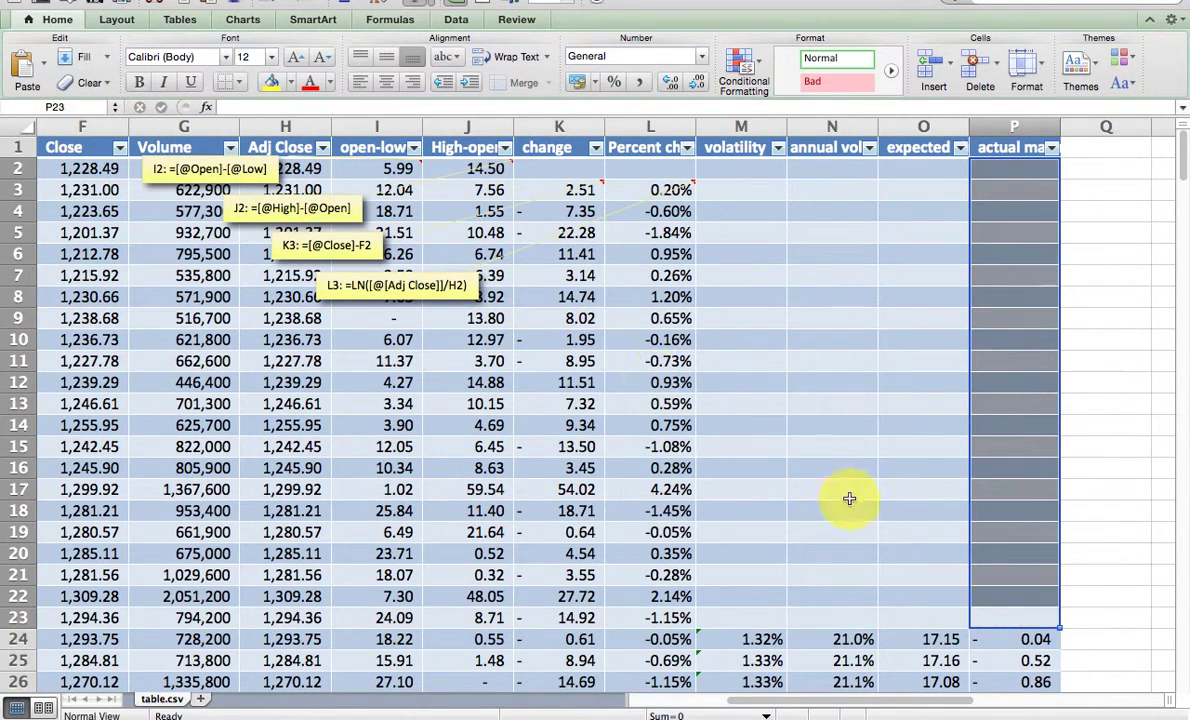
scroll(849, 498, down, 5)
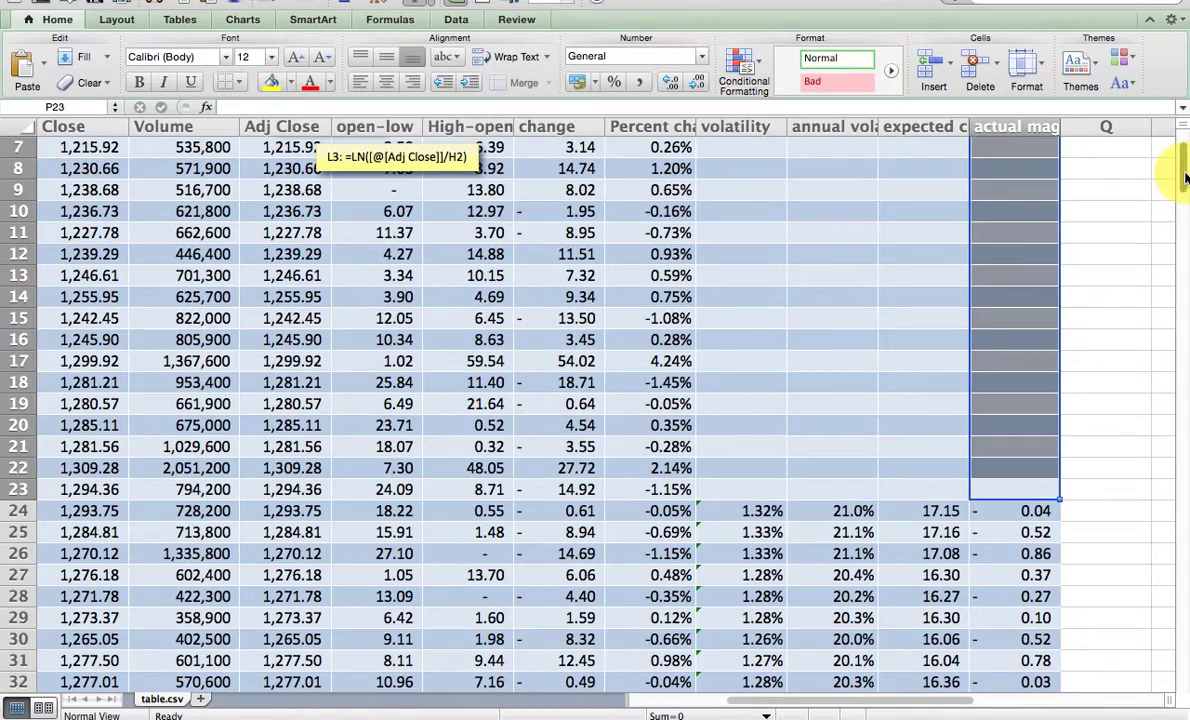
drag(1183, 176, 1183, 620)
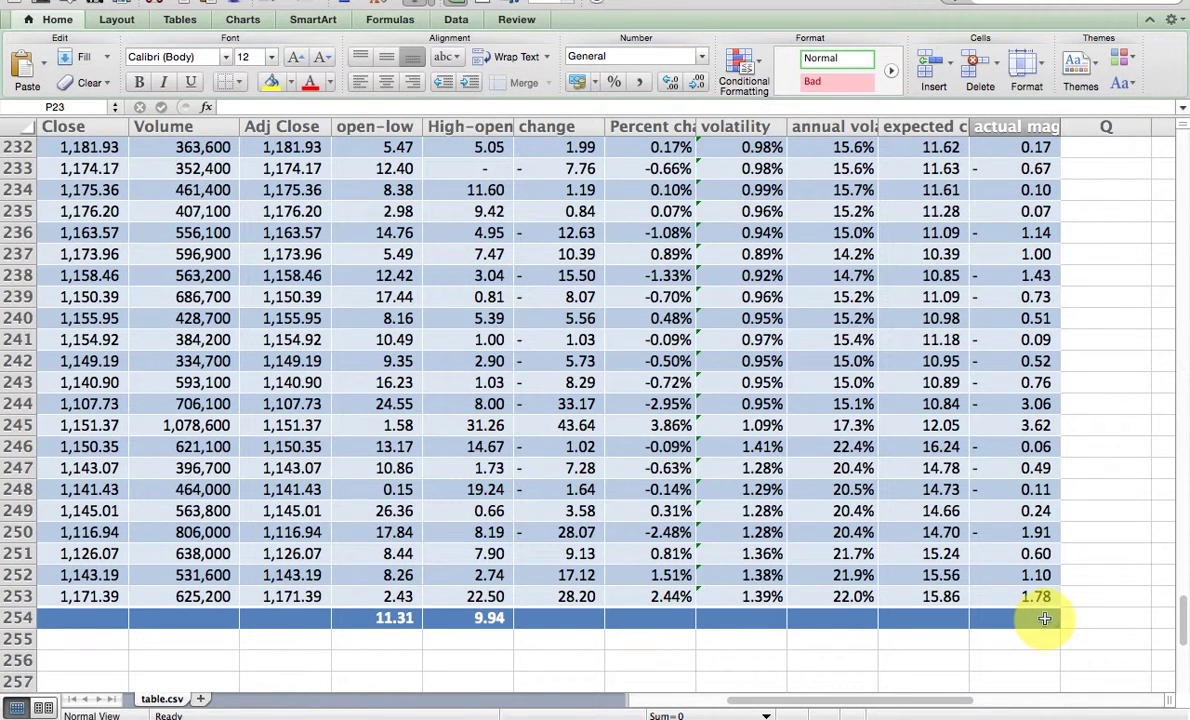
Set the actual magnitude total in P254 to Count, showing 230
click(1044, 619)
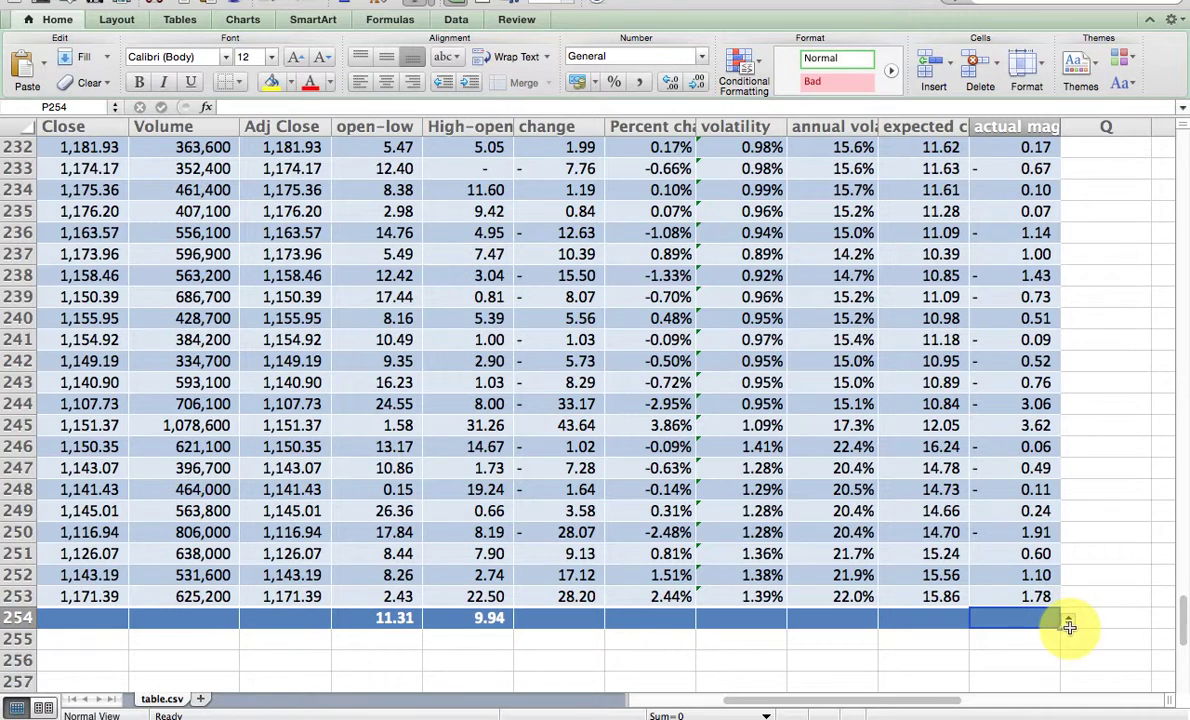
click(1068, 625)
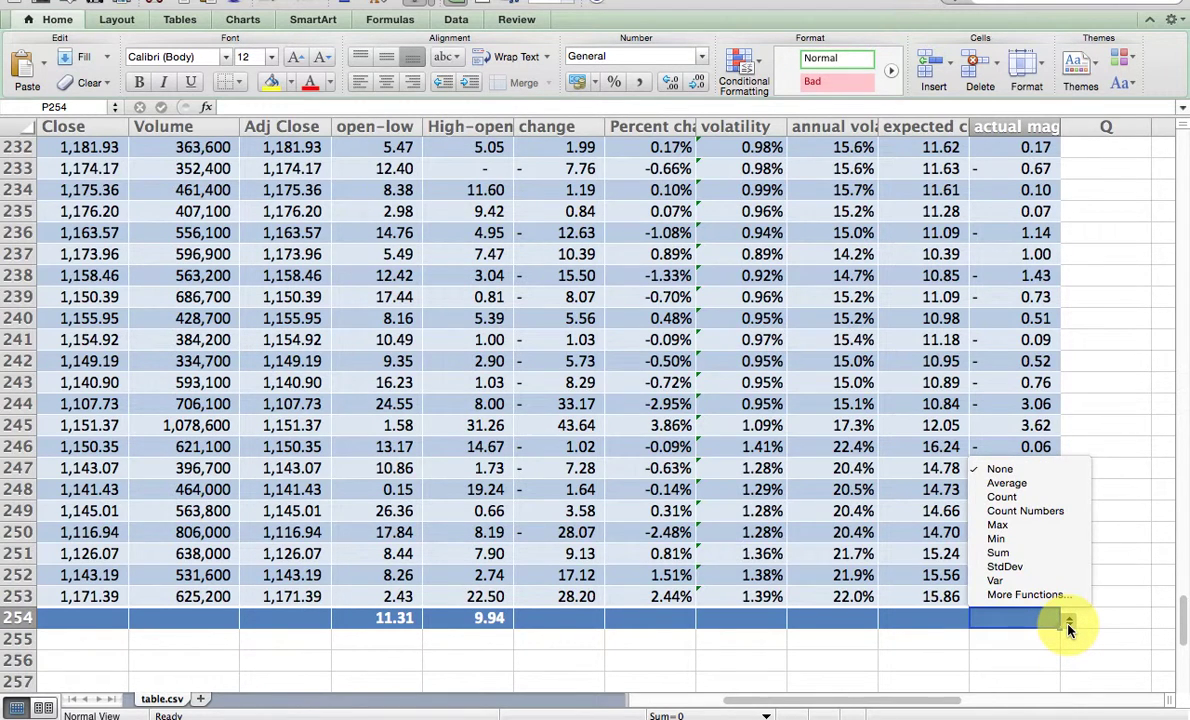
click(1003, 497)
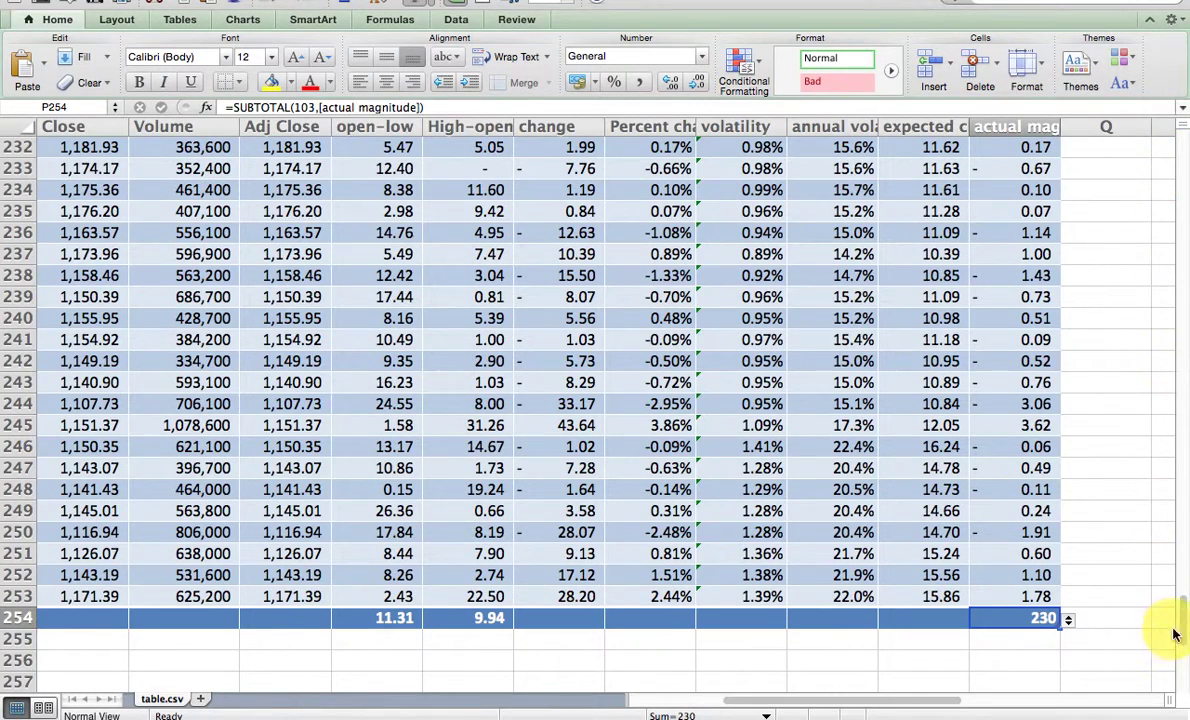
drag(1180, 620, 1183, 348)
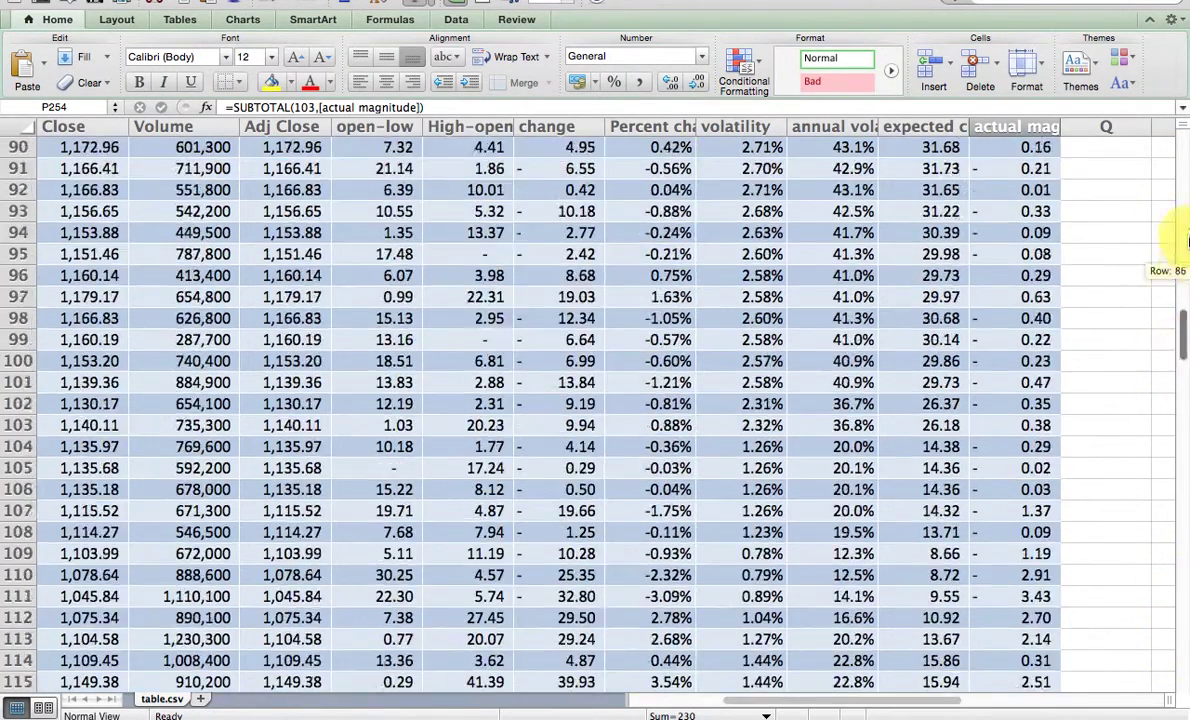
scroll(1180, 228, up, 15)
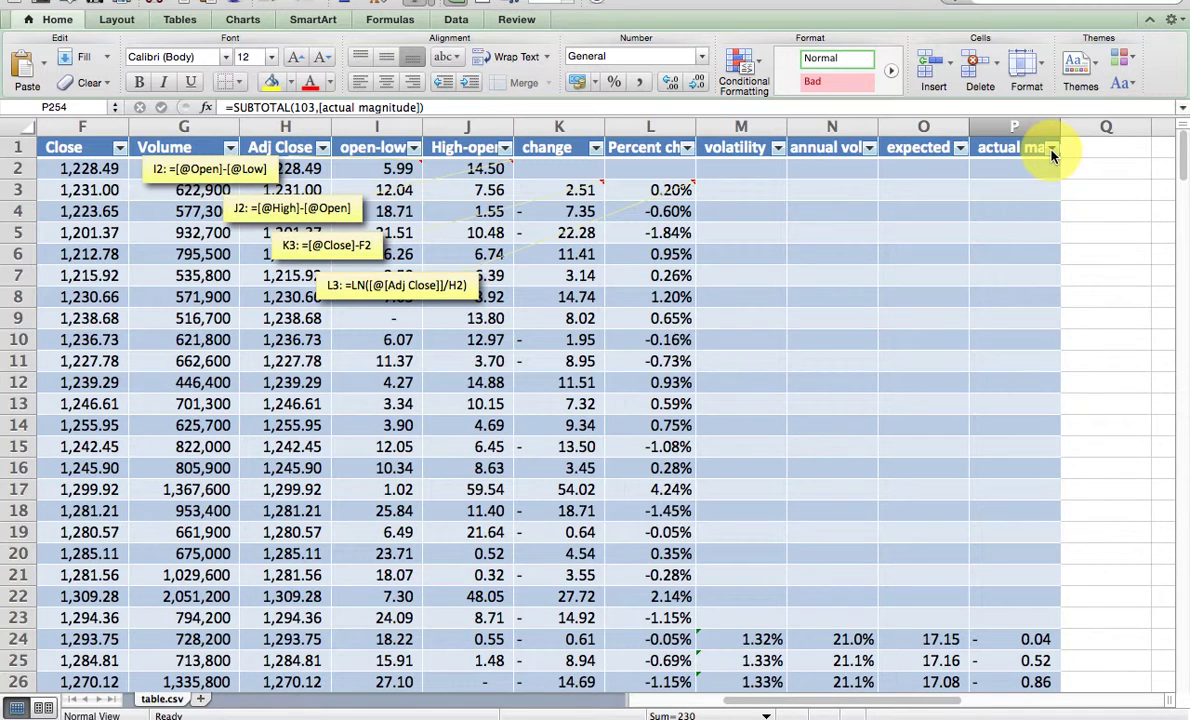
Filter actual magnitude to values between -1 and 1
click(1051, 150)
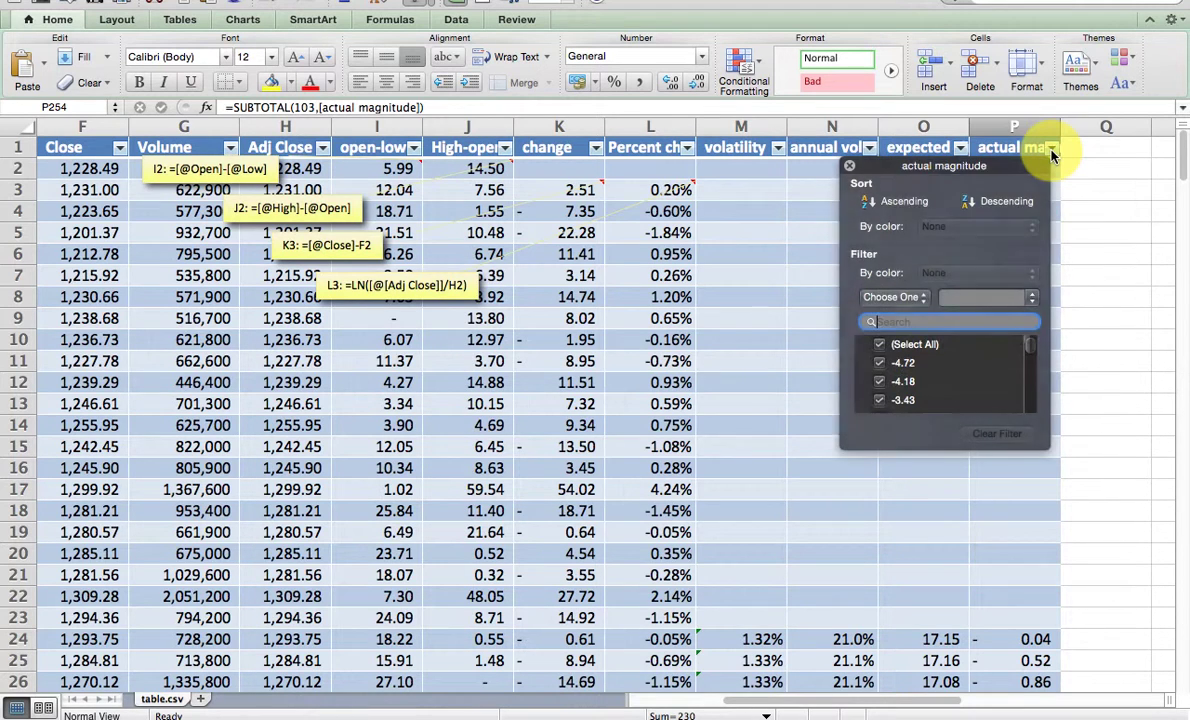
click(921, 297)
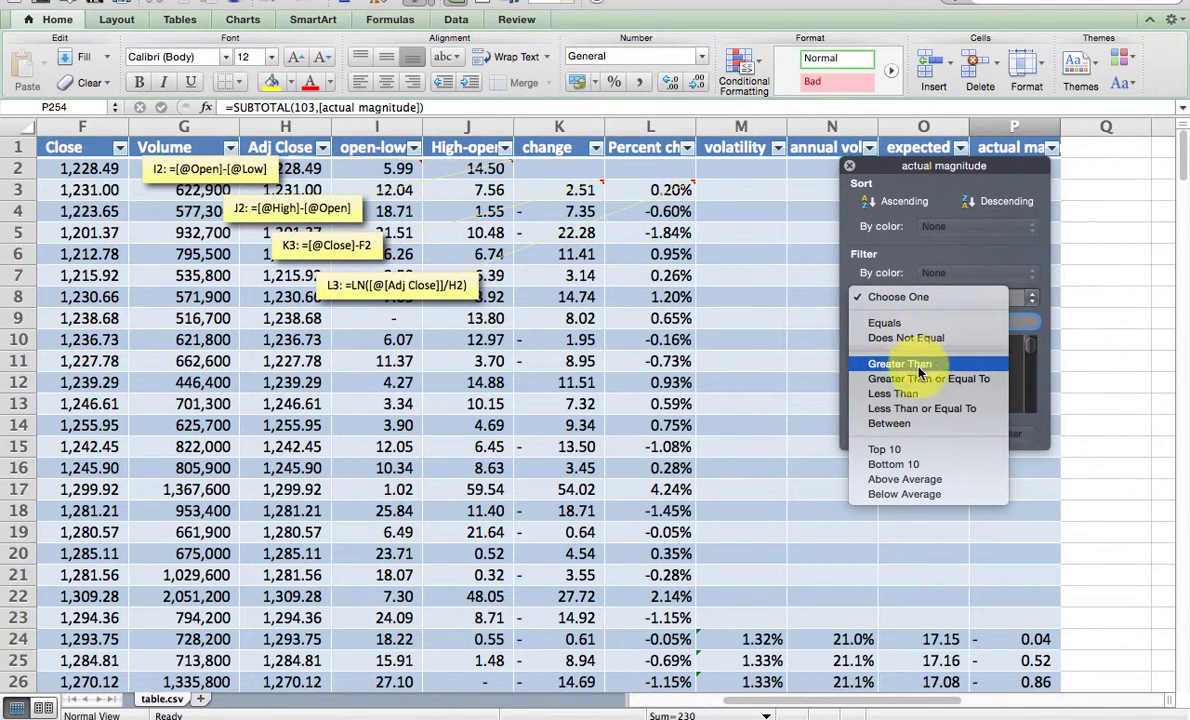
click(908, 429)
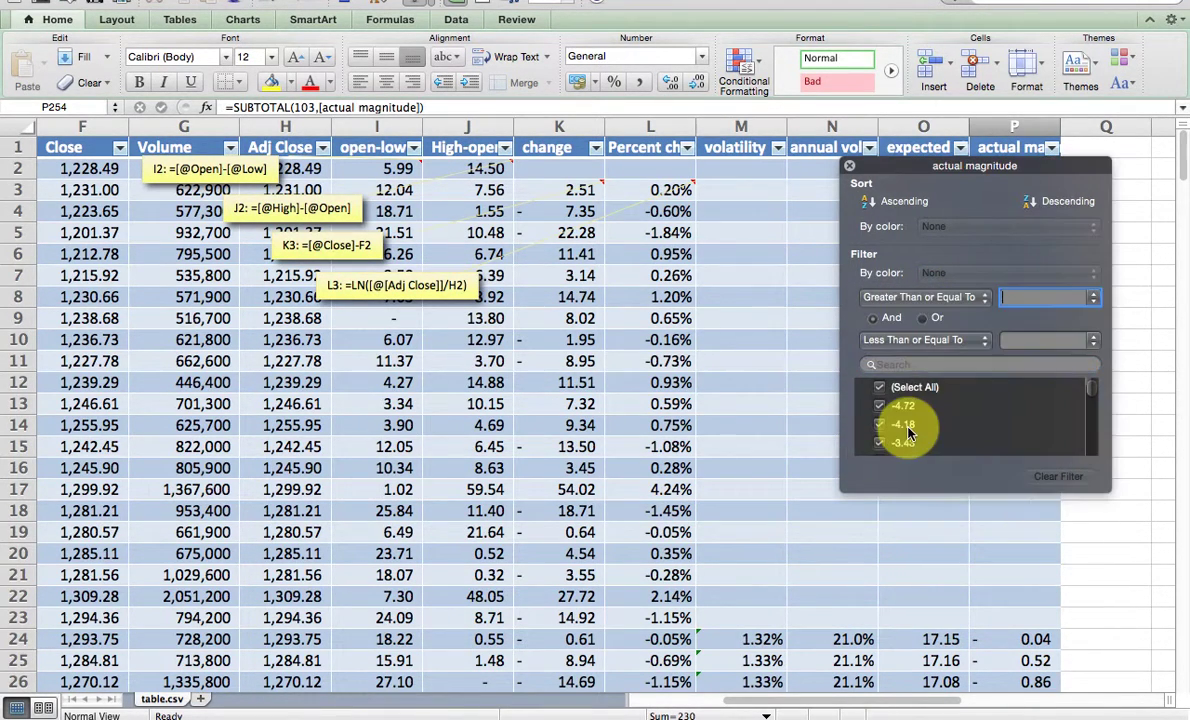
text(-1)
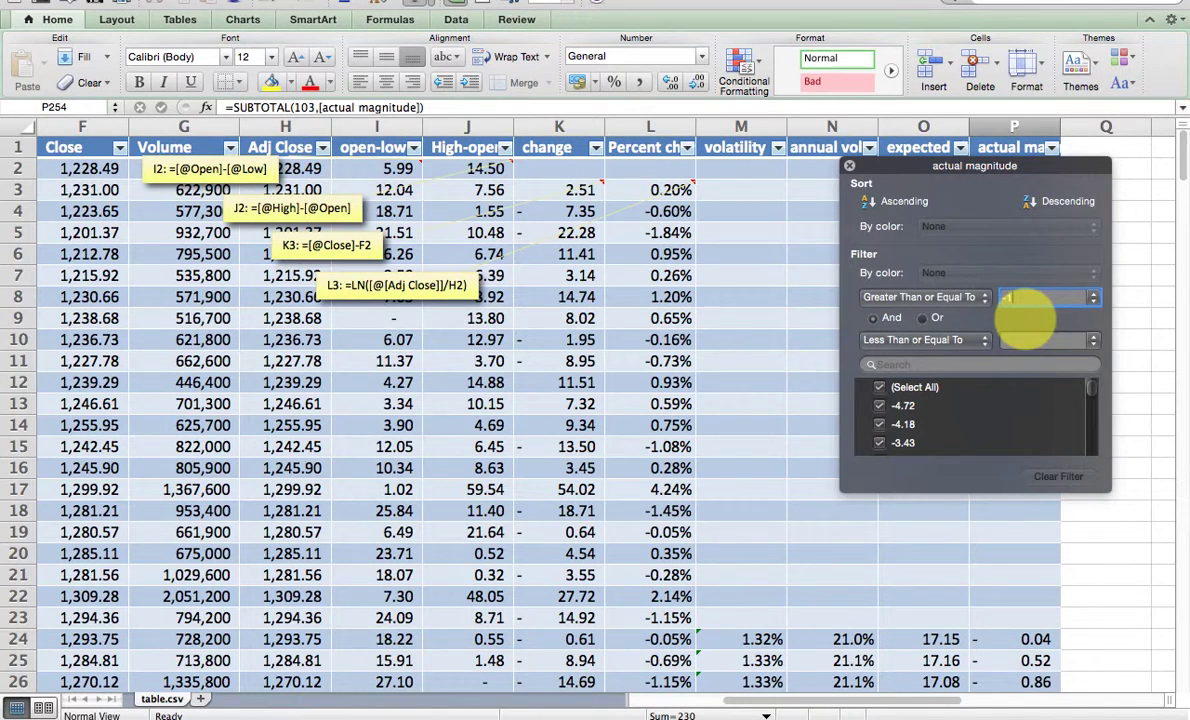
click(1006, 339)
text(1)
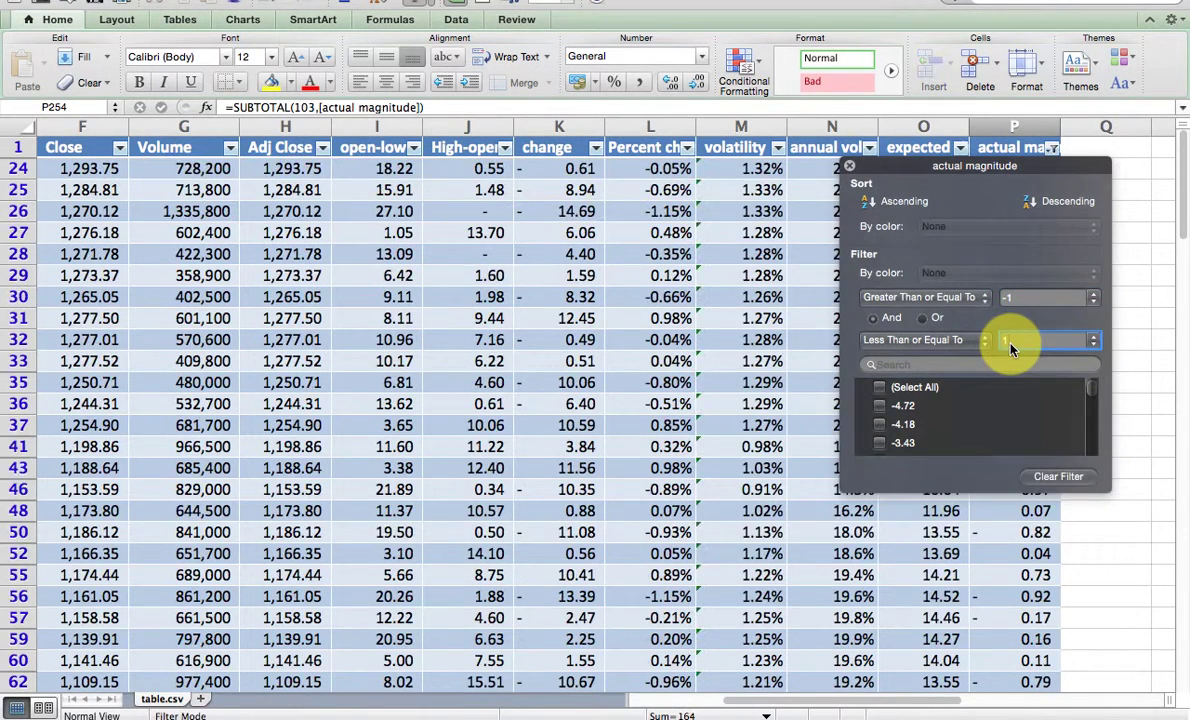
click(850, 168)
Scroll down to the total row showing the filtered count of 164
scroll(981, 423, down, 1)
scroll(981, 423, down, 10)
scroll(981, 423, down, 15)
scroll(981, 423, down, 20)
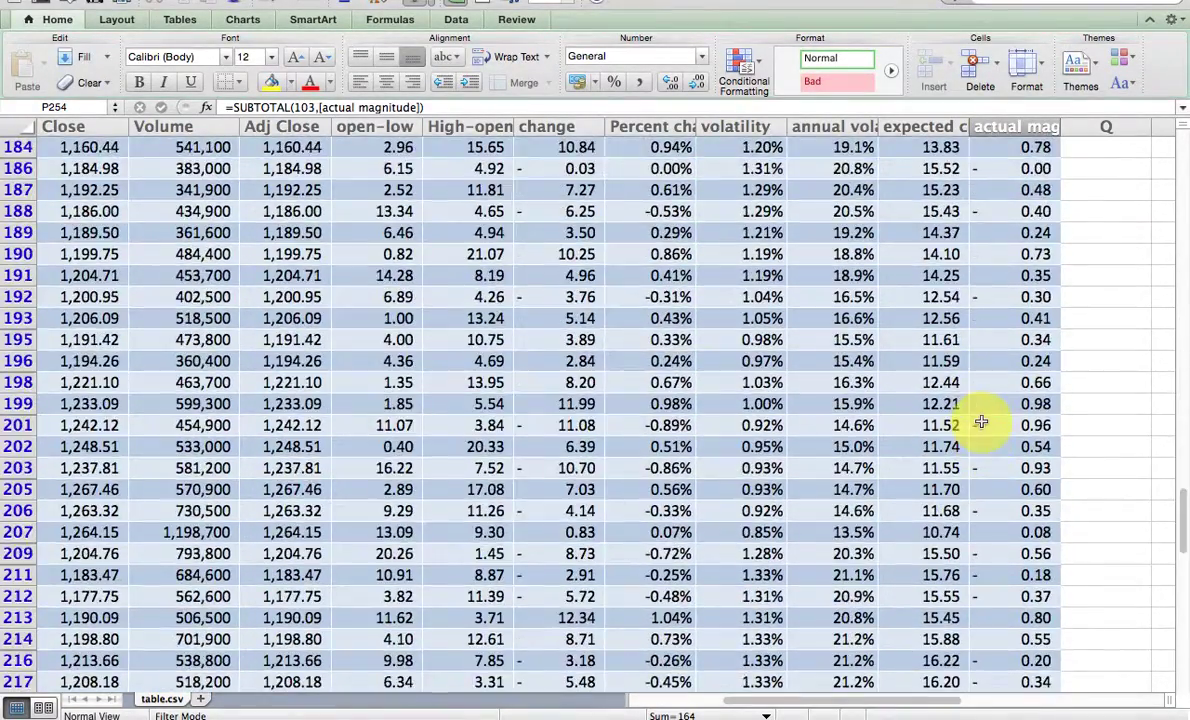
scroll(981, 423, down, 20)
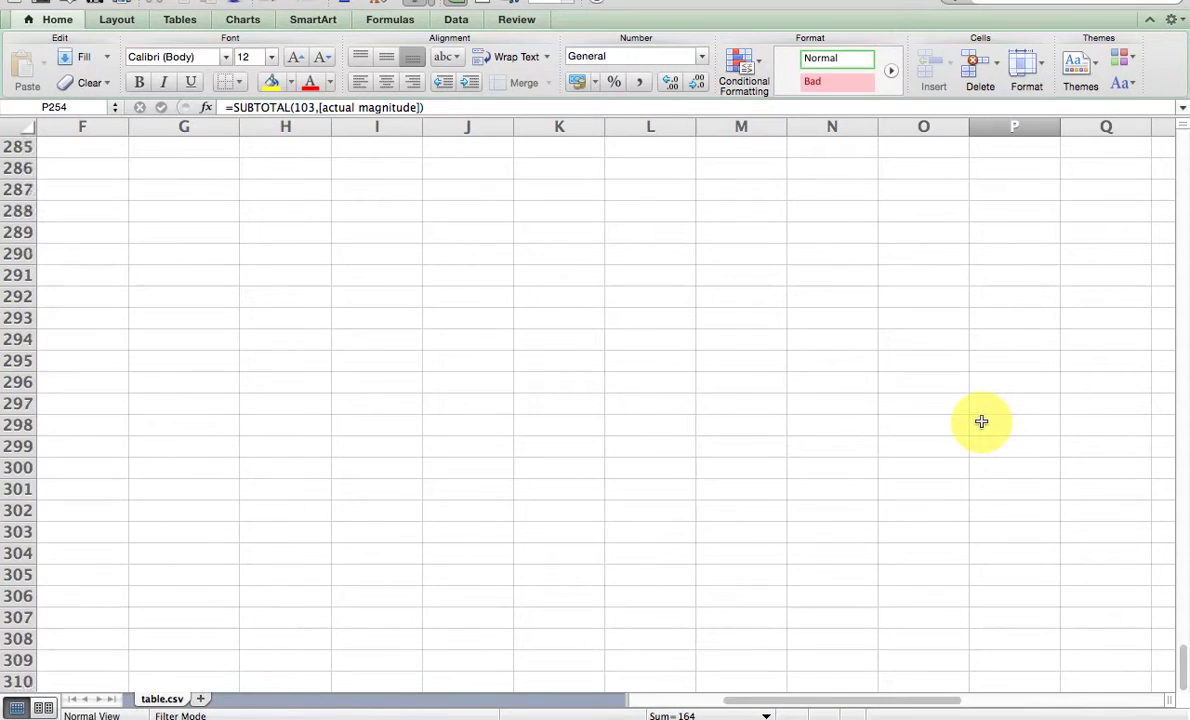
scroll(981, 423, up, 2)
click(1185, 297)
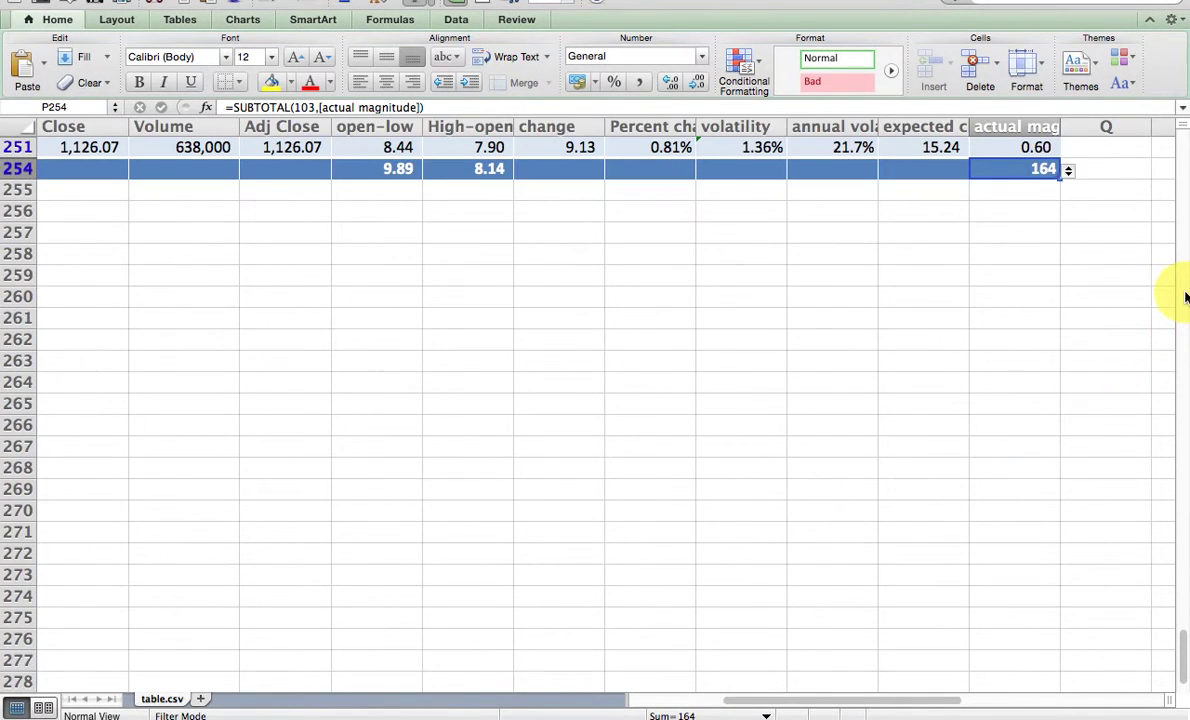
In P256, divide the actual magnitude total by 230, giving 0.71304348
click(1015, 211)
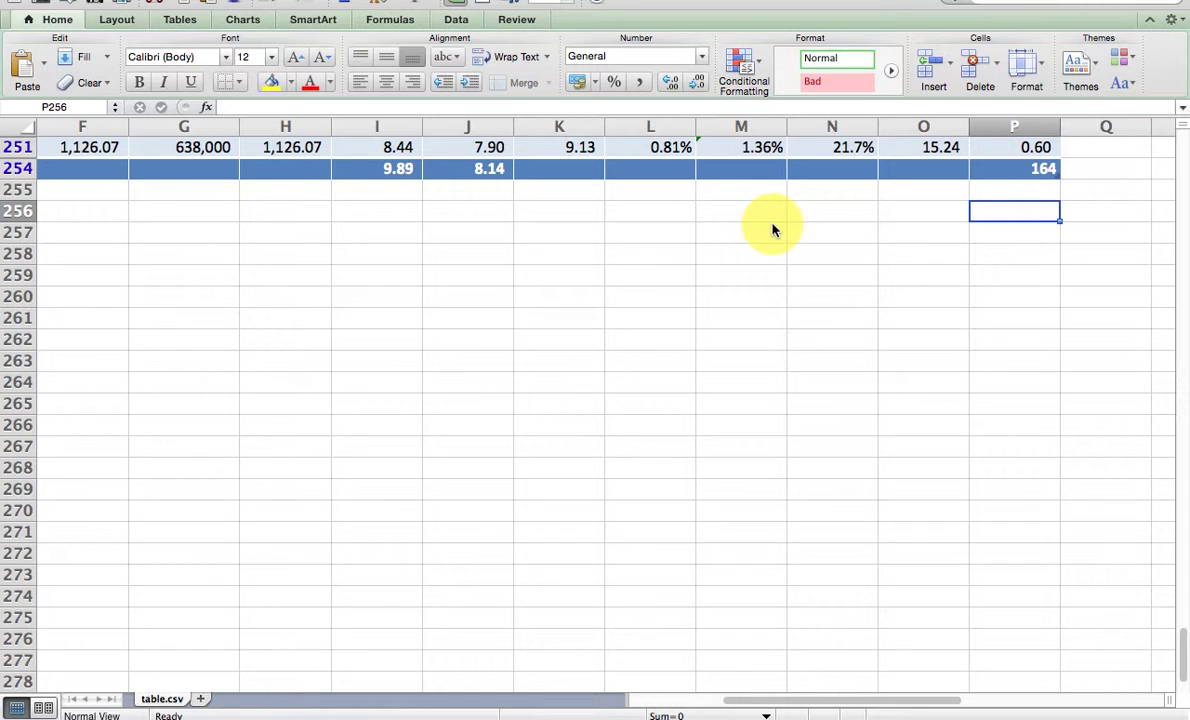
text(=)
key(Up)
key(Up)
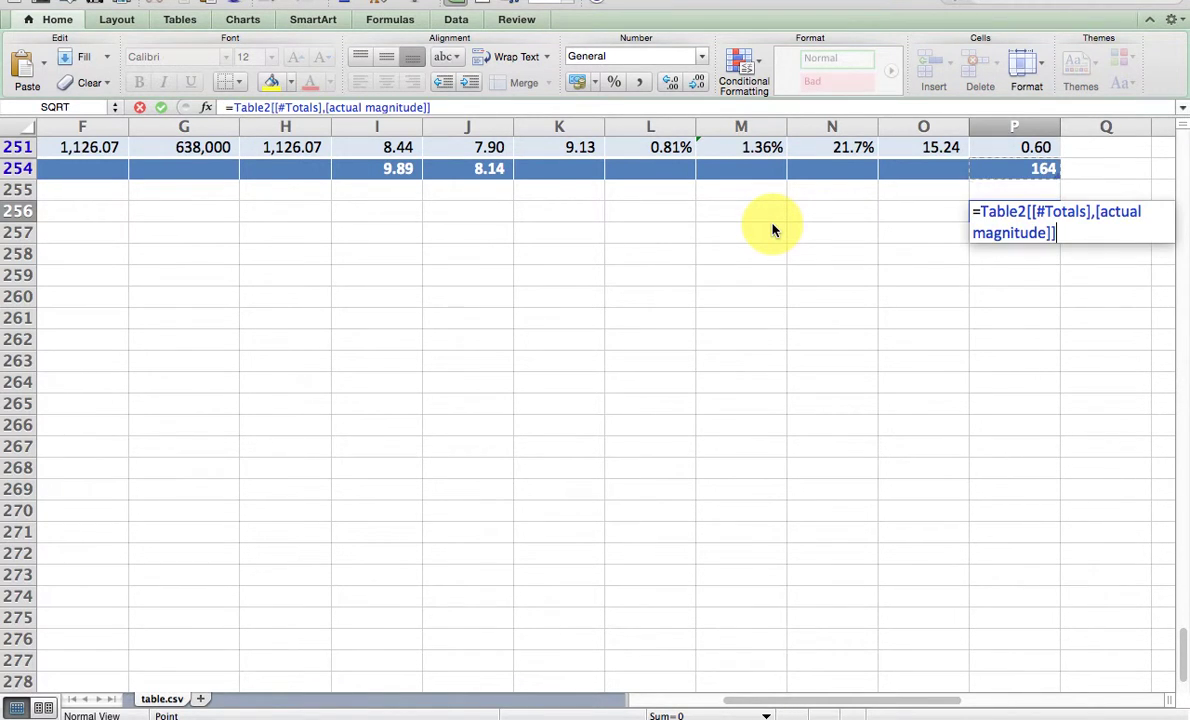
text(/23)
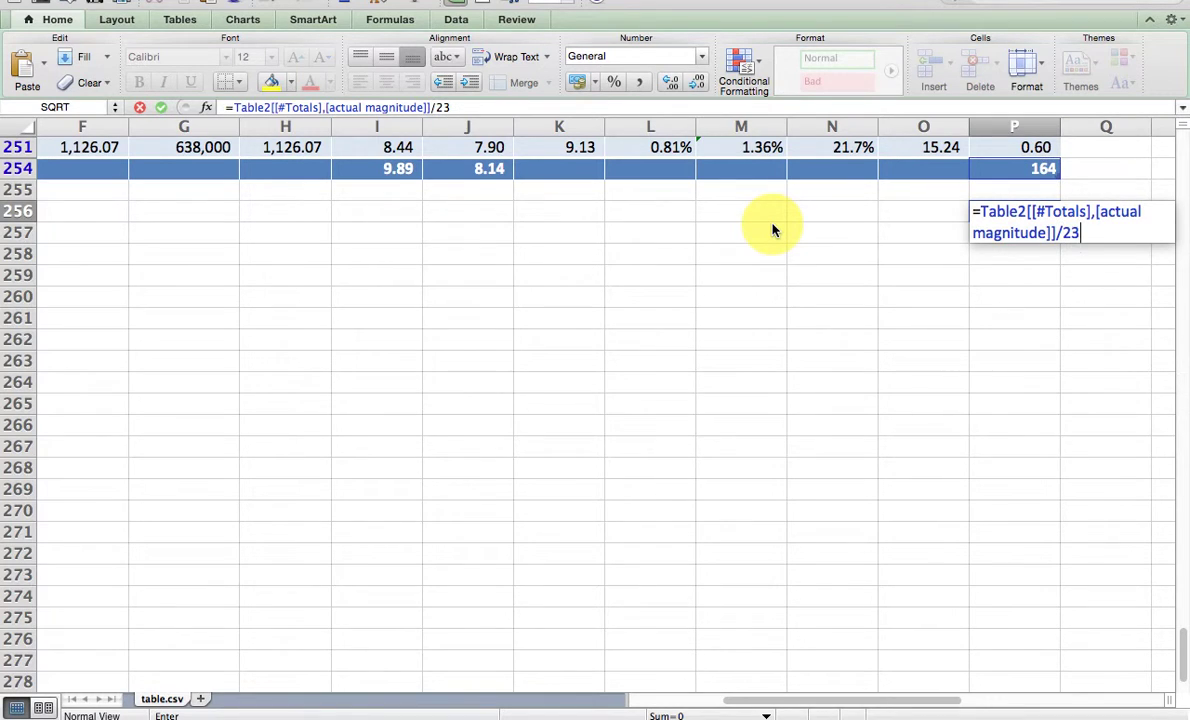
text(0)
key(Return)
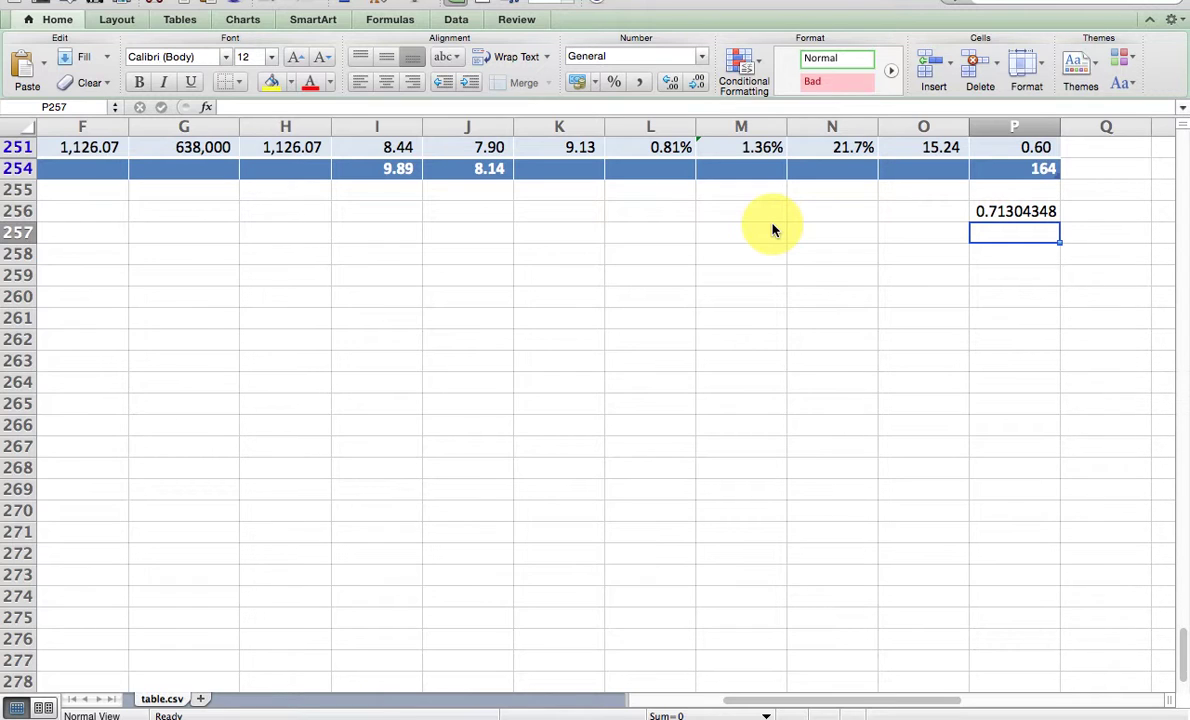
Set the actual magnitude filter to (Select All) so every table row shows again
drag(1182, 655, 1170, 135)
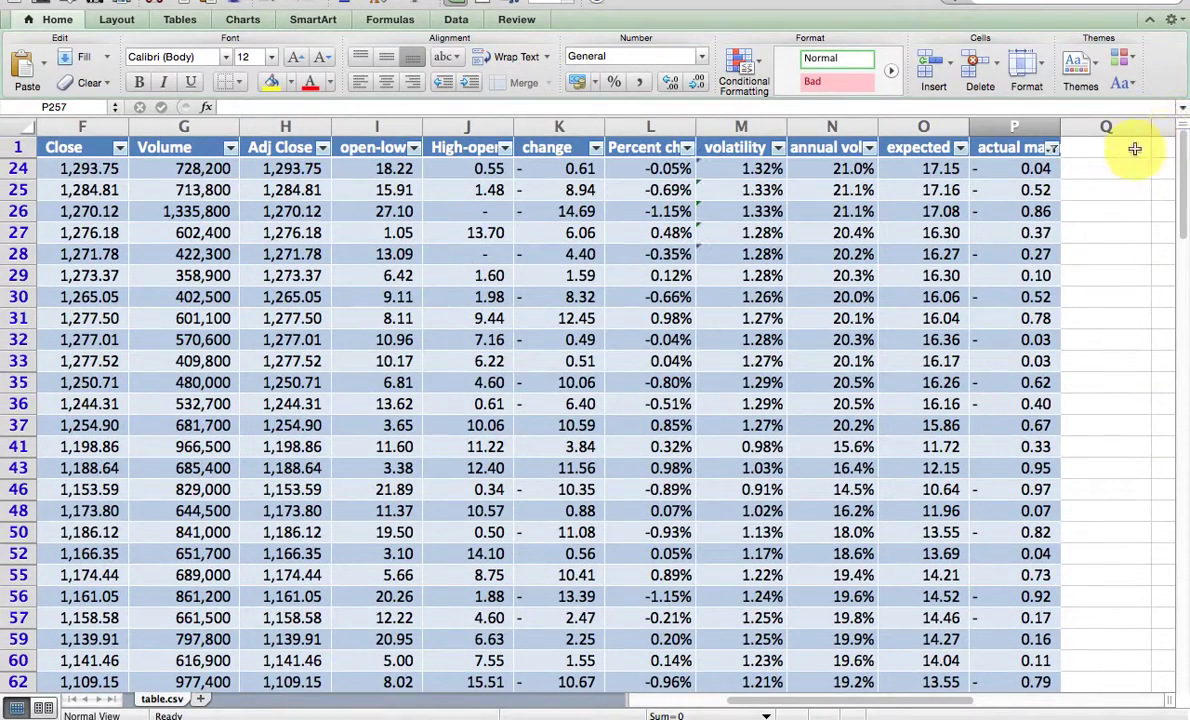
click(1051, 148)
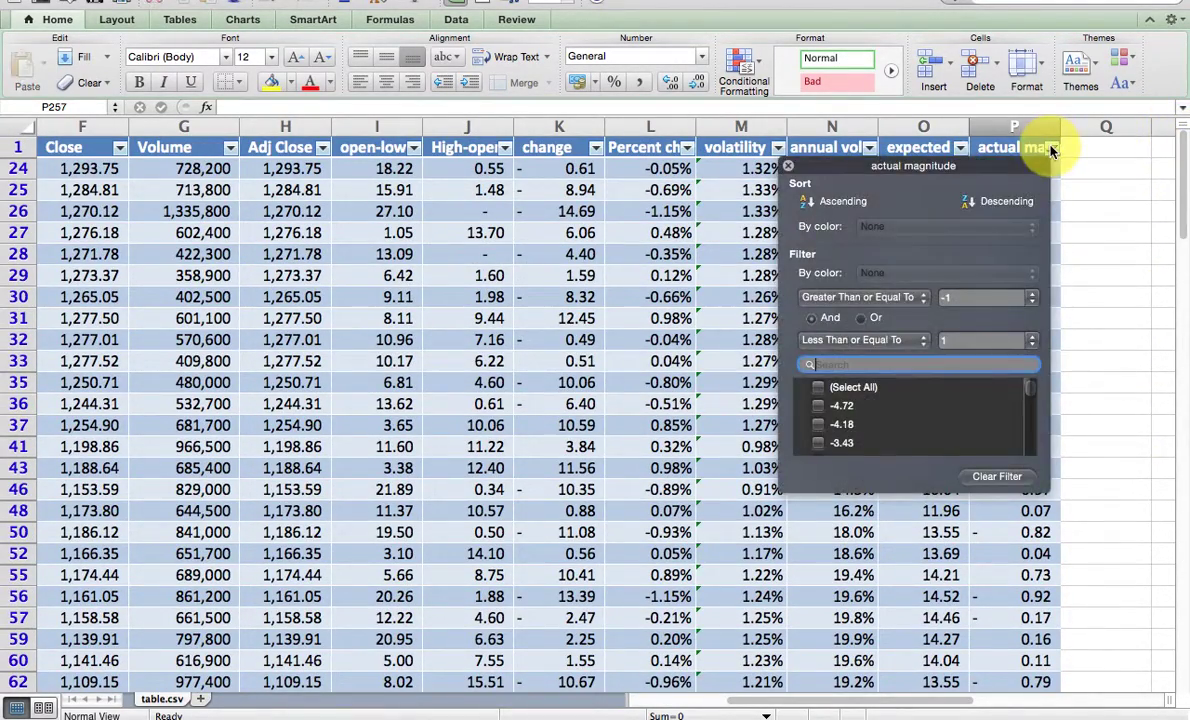
click(973, 297)
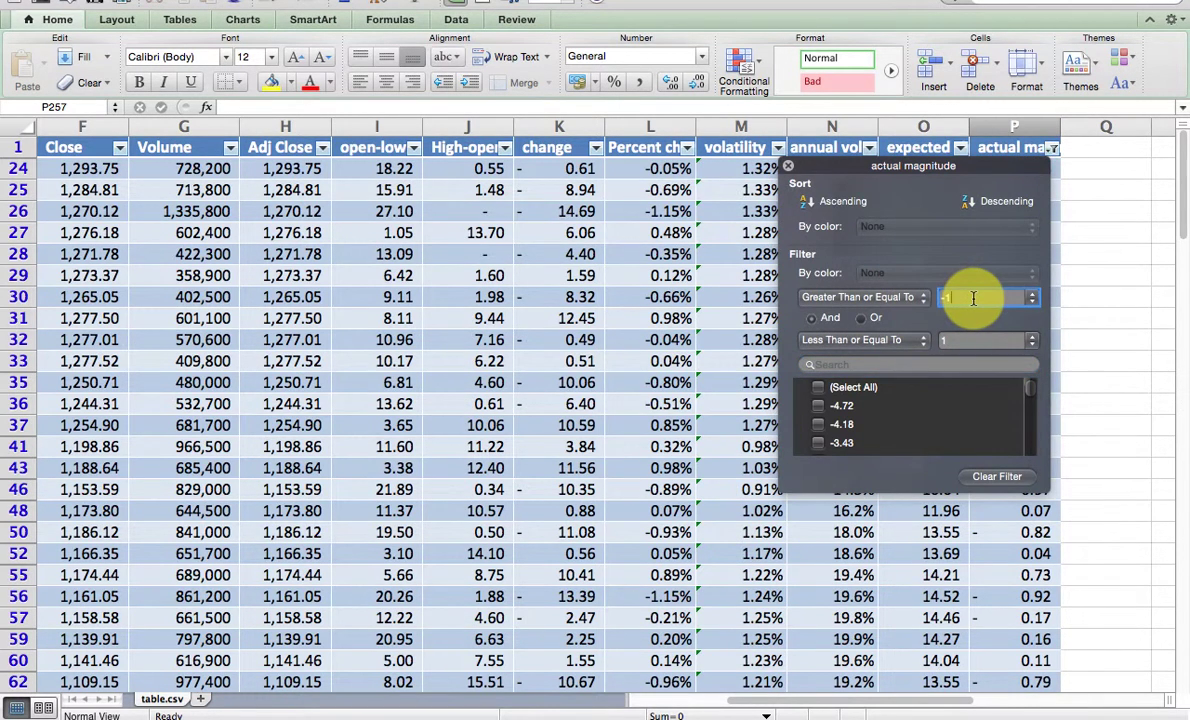
click(817, 387)
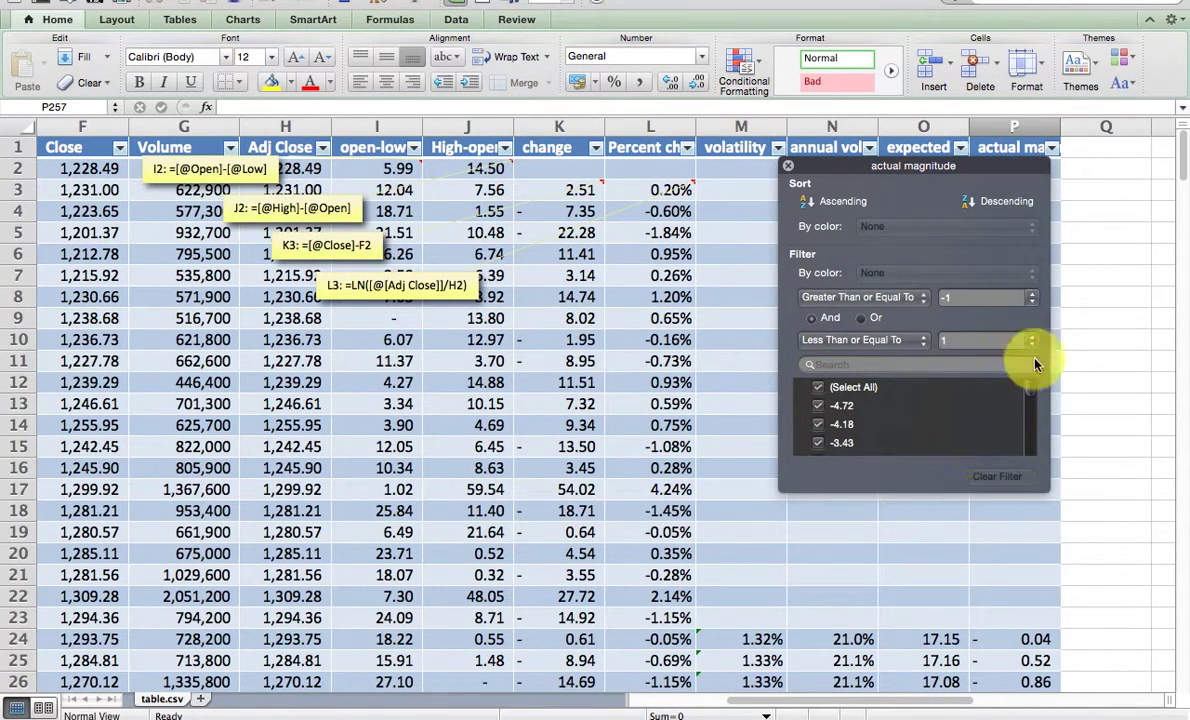